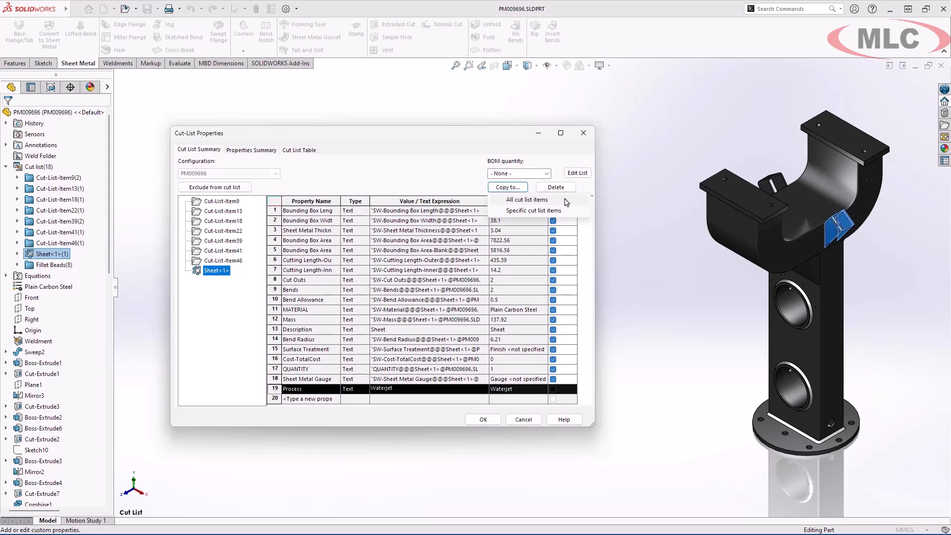
- Copy the Waterjet Process property to all cut list items and check it on several of them
left_click(566, 200)
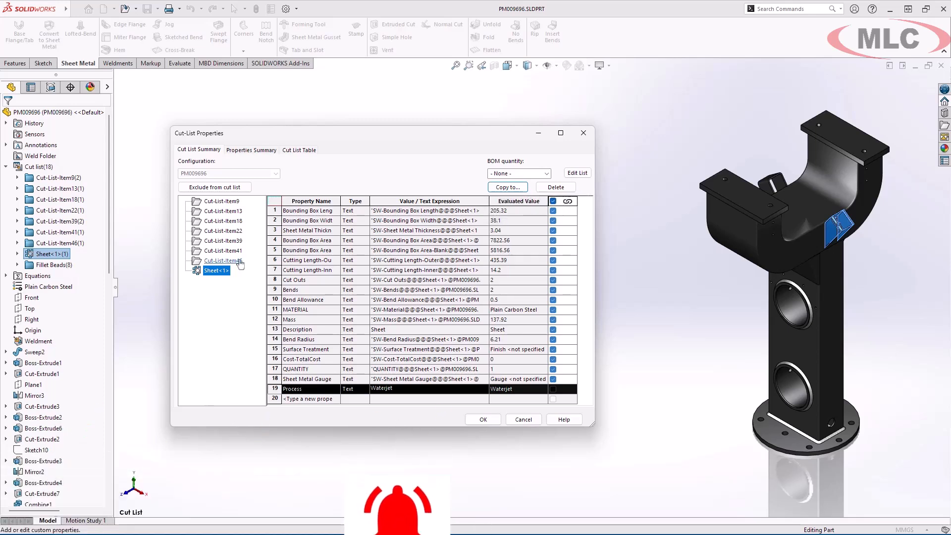
left_click(233, 251)
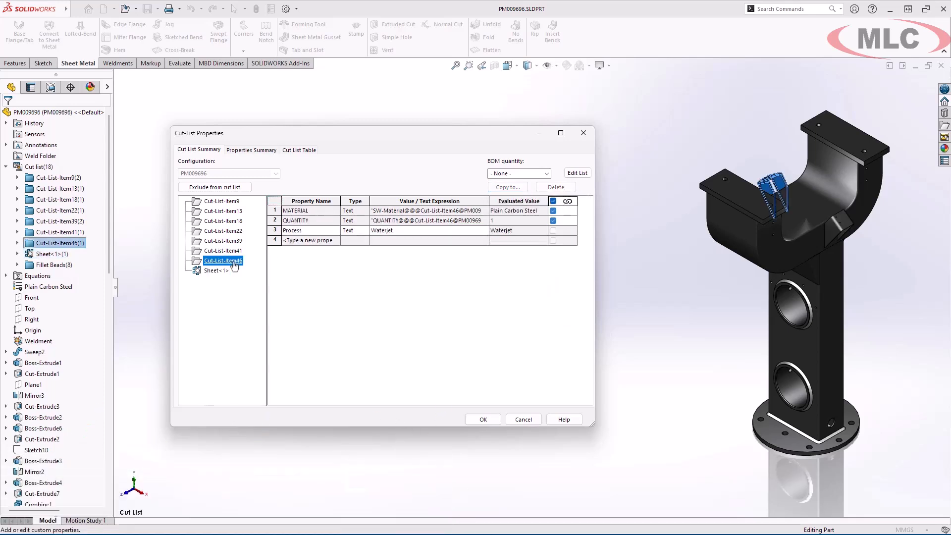
left_click(237, 232)
left_click(237, 221)
left_click(236, 211)
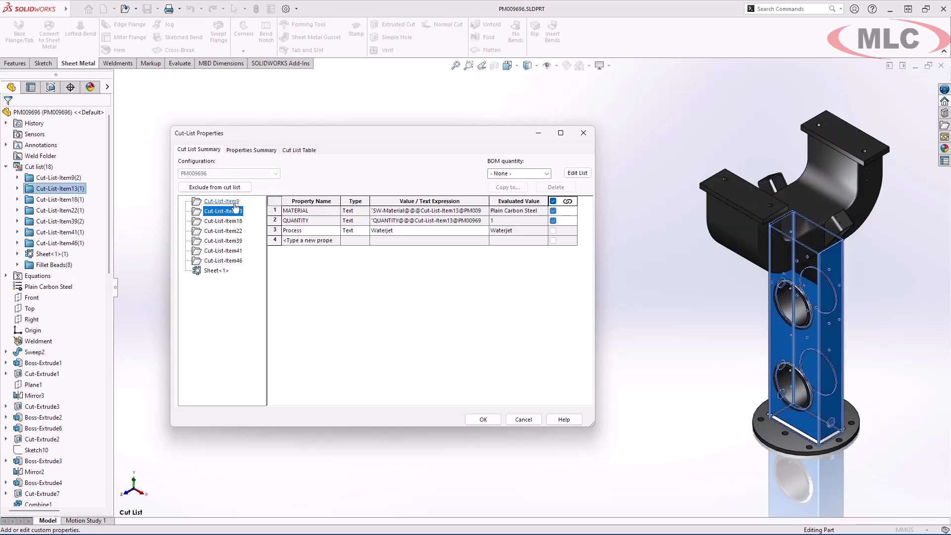
- Set the Process property of Cut-List-Item9 to Bandsaw
left_click(232, 202)
left_click(417, 232)
type("Ba dsaw")
key("Return")
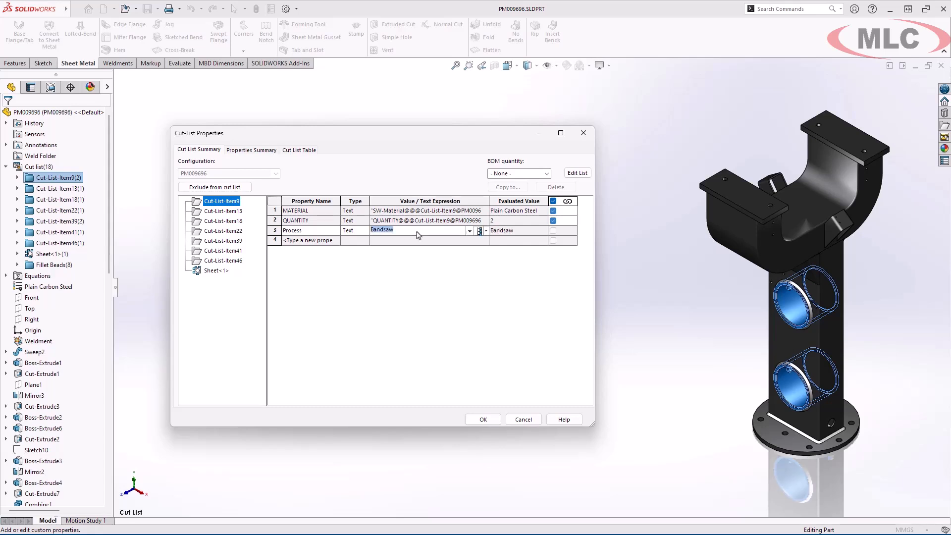
- Copy the Bandsaw Process property to Cut-List-Item13 and Cut-List-Item18, overwriting their existing values
left_click(327, 232)
left_click(504, 189)
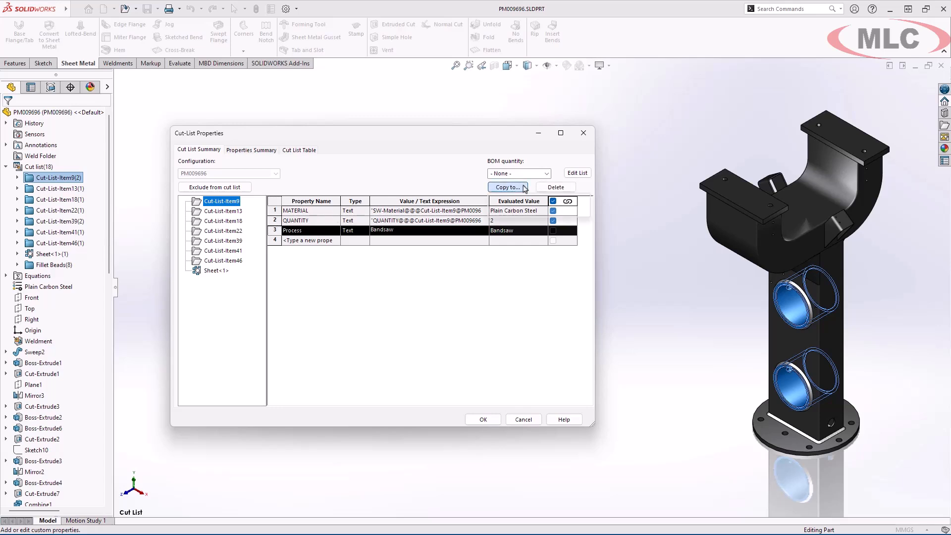
left_click(570, 213)
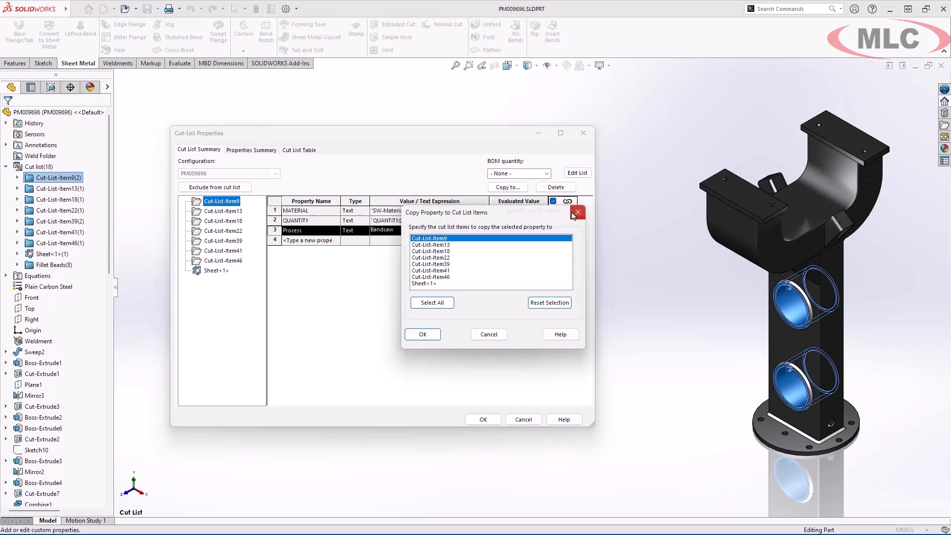
left_click(458, 245)
left_click(457, 252)
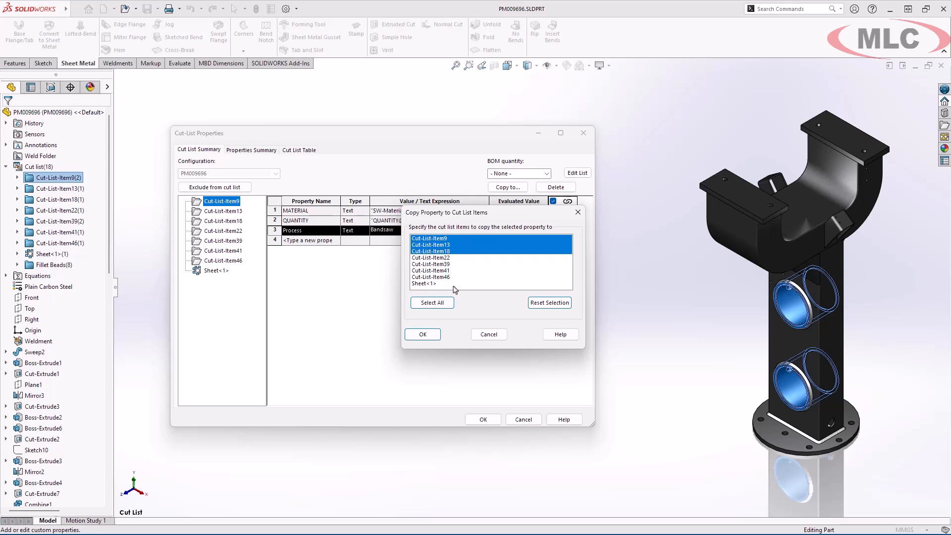
left_click(424, 335)
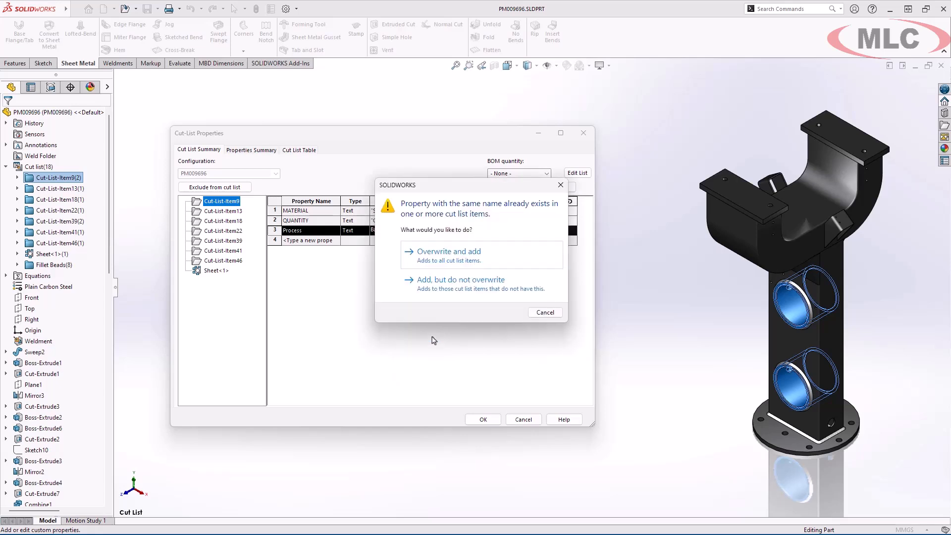
left_click(527, 260)
- Check the Process values of Cut-List-Item13, Item18 and Item22, and accept the cut-list properties
left_click(223, 210)
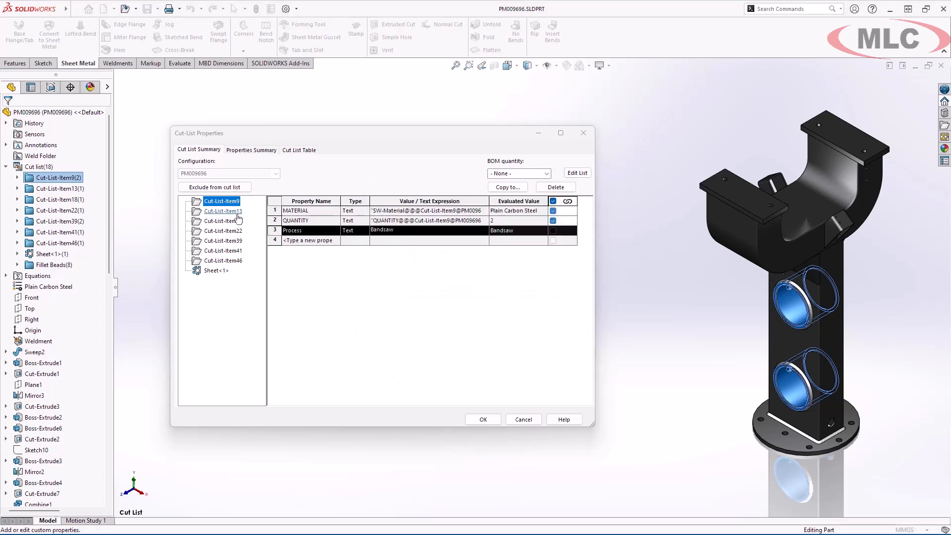
left_click(233, 221)
left_click(238, 231)
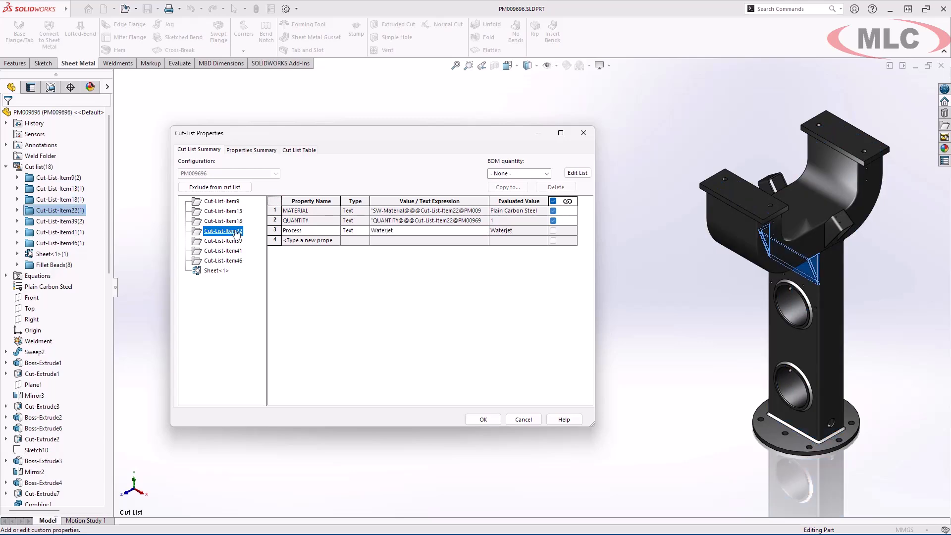
left_click(496, 421)
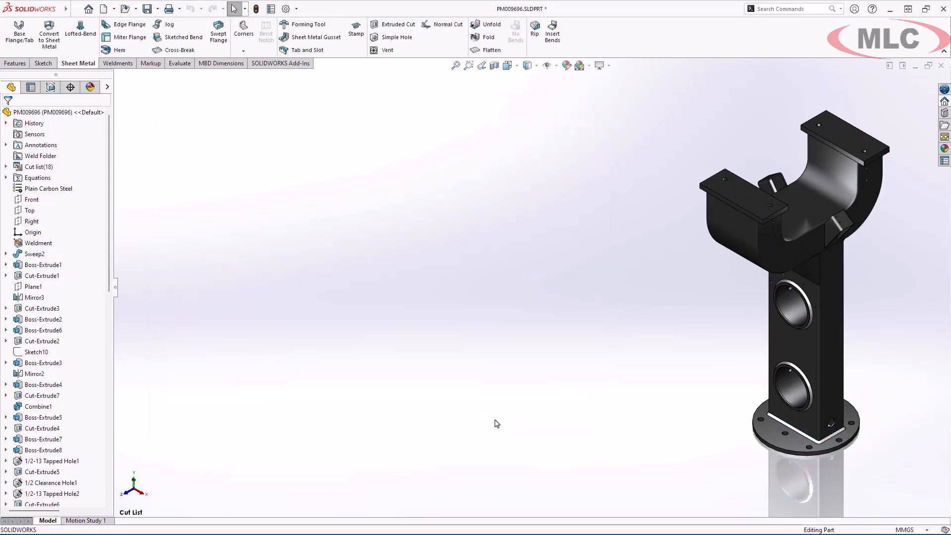
- Switch to the saved Sheet Metal view and flatten the sheet metal bracket
key("space")
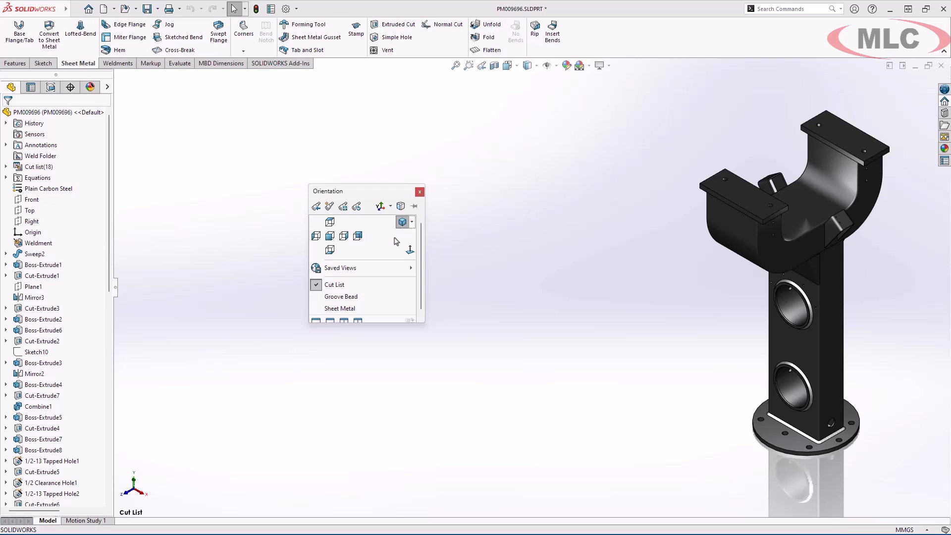
left_click(377, 308)
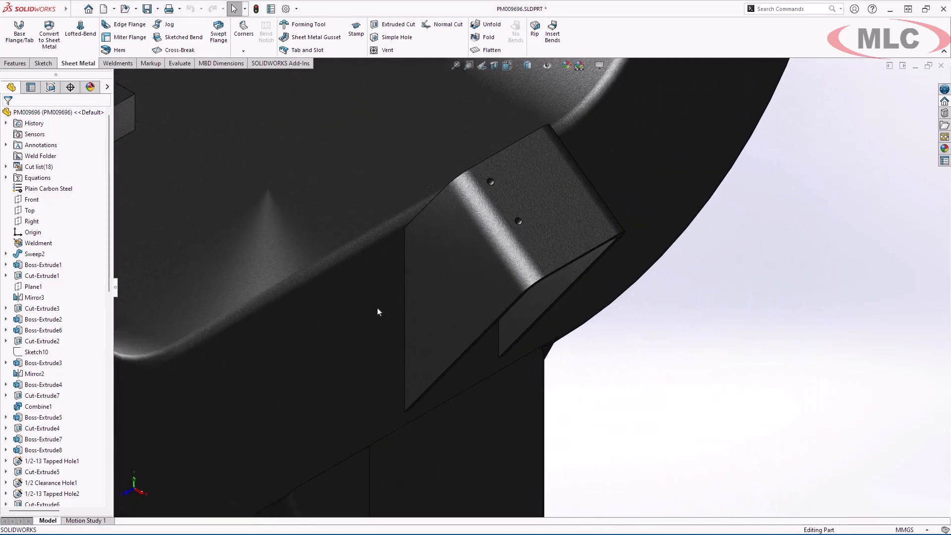
left_click(496, 51)
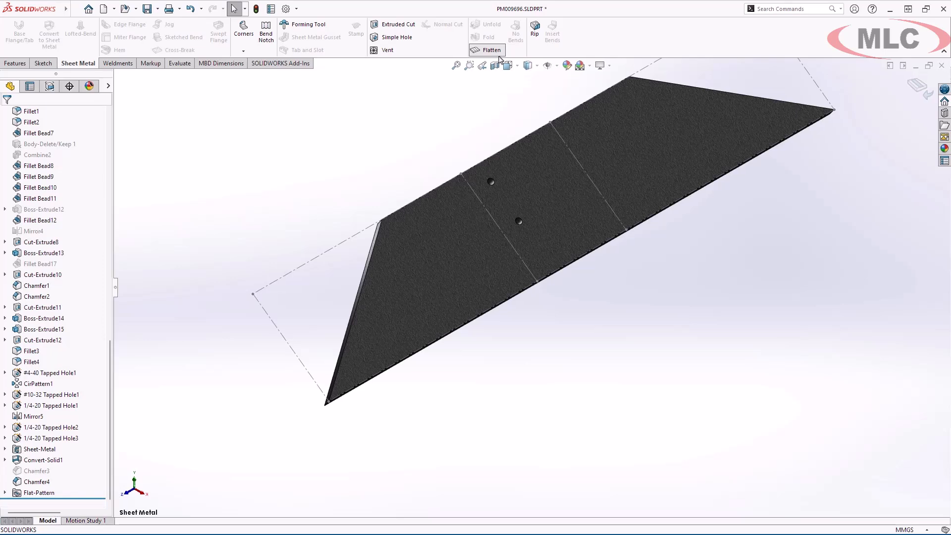
- Cut triangular 3 mm by 3 mm bend notches at all bends of the flat pattern and return the bracket to its folded state
left_click(266, 35)
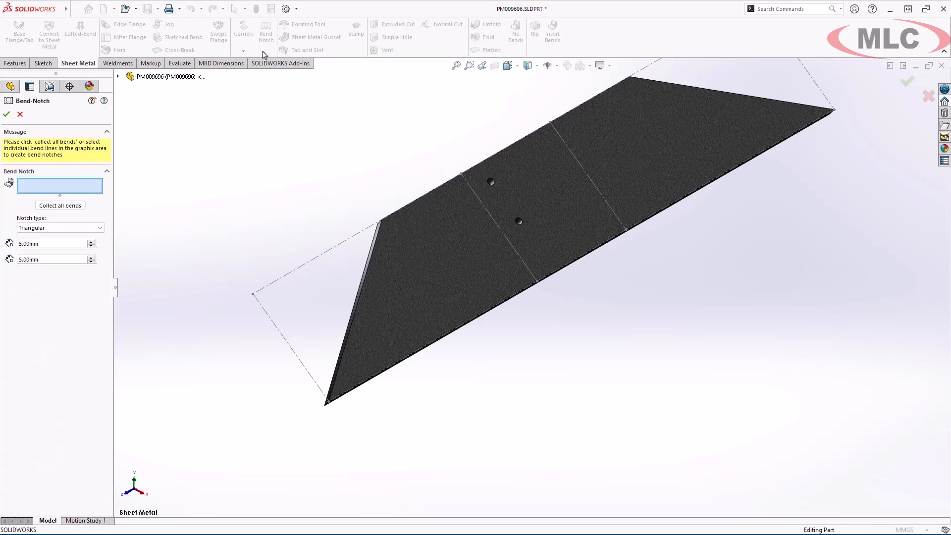
left_click(78, 206)
left_click(100, 237)
left_click(99, 243)
left_click(99, 237)
left_click(99, 258)
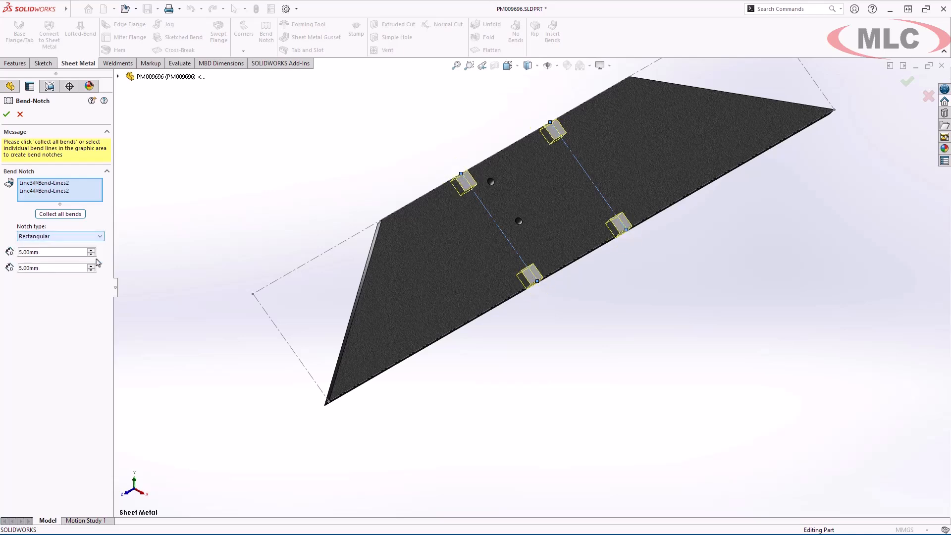
left_click(100, 236)
left_click(101, 246)
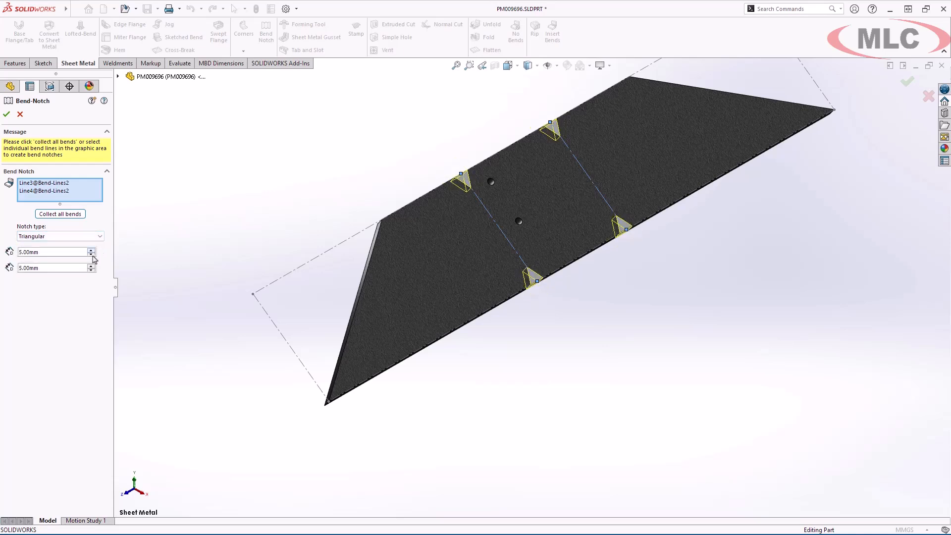
left_click(91, 270)
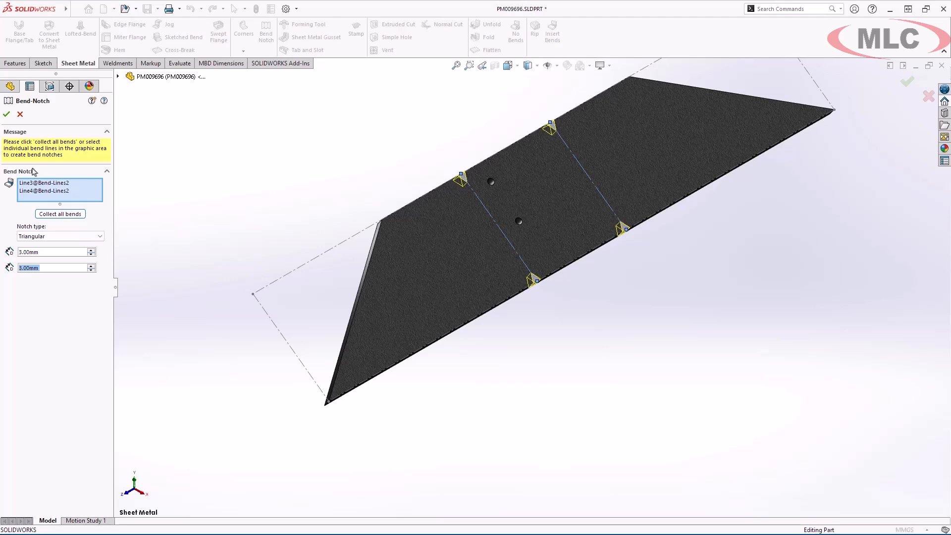
left_click(6, 113)
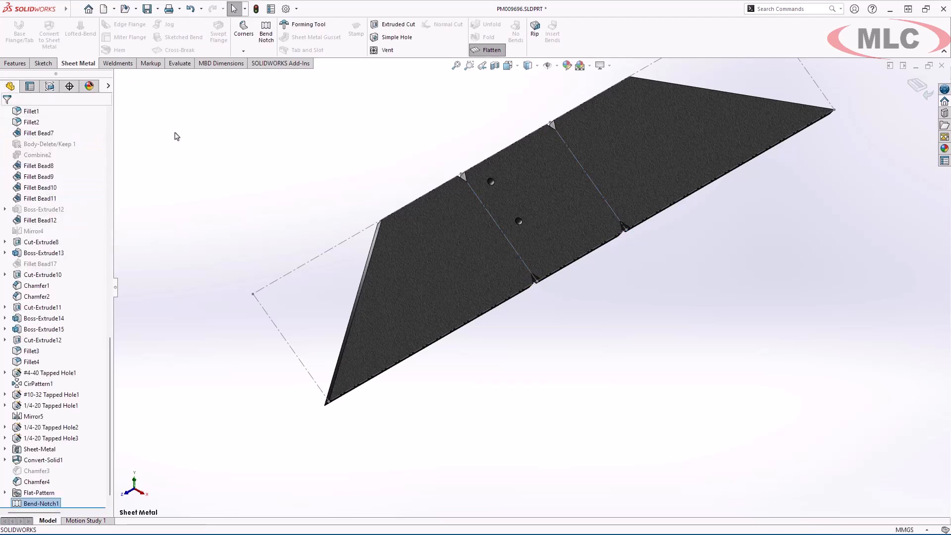
left_click(498, 53)
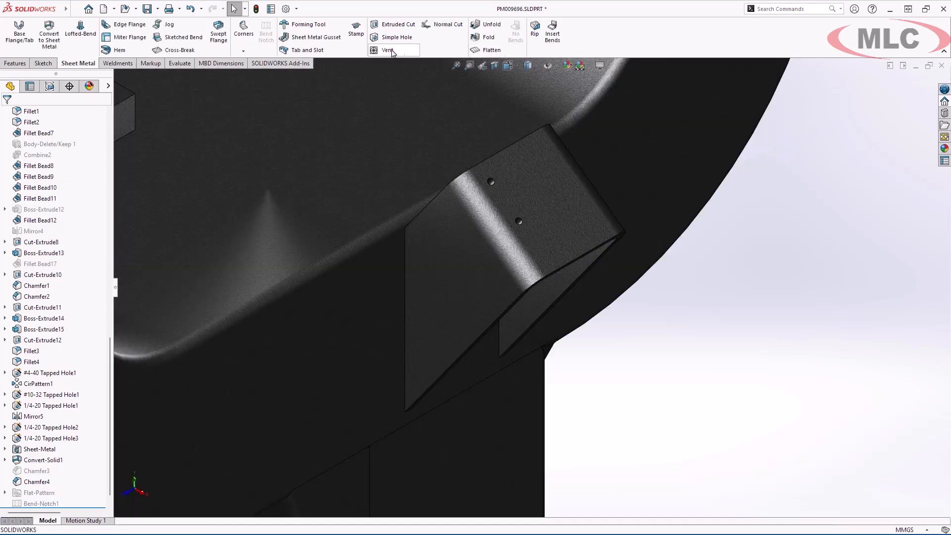
- Start a Tab and Slot feature using the bracket's near vertical edge for tabs and the hidden saddle side face for slots
left_click(317, 50)
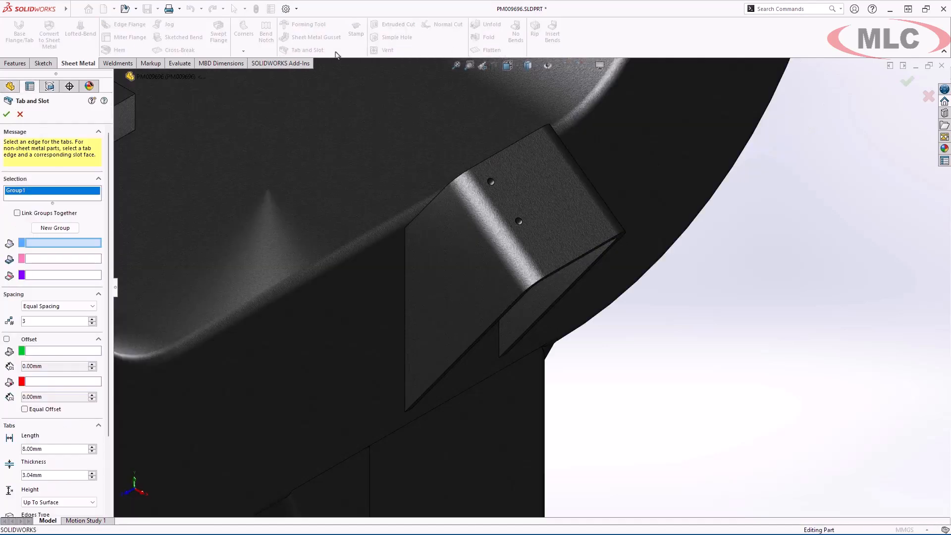
left_click(406, 273)
right_click(358, 297)
left_click(375, 327)
left_click(376, 330)
- Offset the first tab group equally by 10 mm from both ends of its edge
left_click(7, 323)
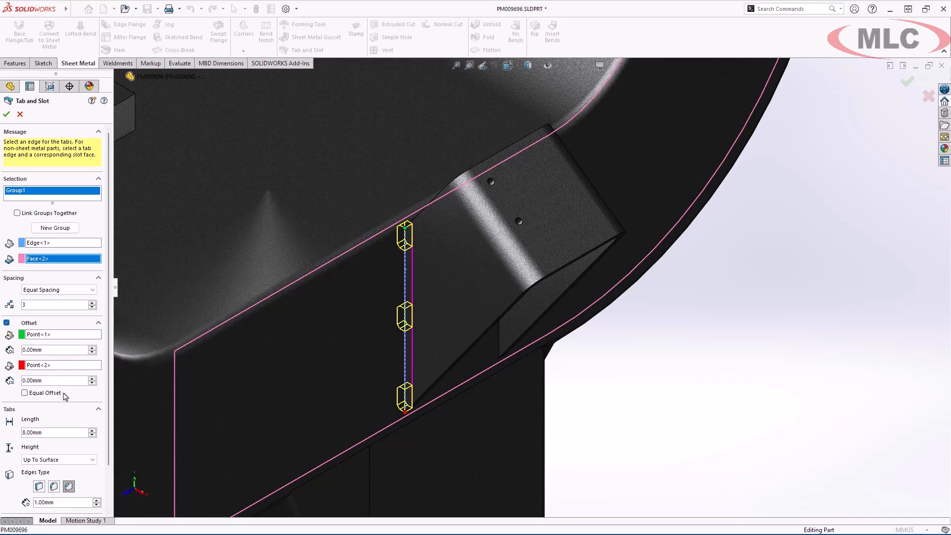
left_click(64, 394)
left_click(92, 348)
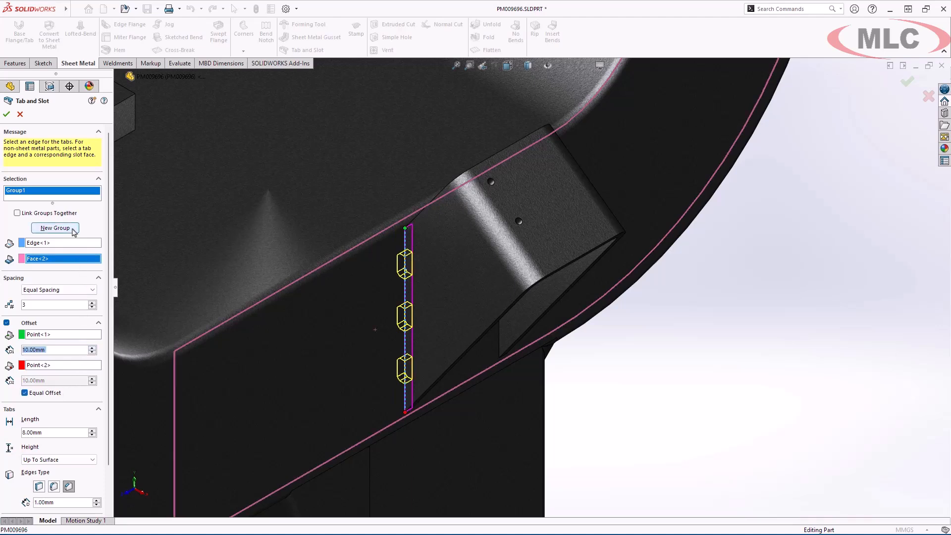
- Add a second tab group on the bracket's other vertical edge, with slots in the same saddle side face
left_click(55, 228)
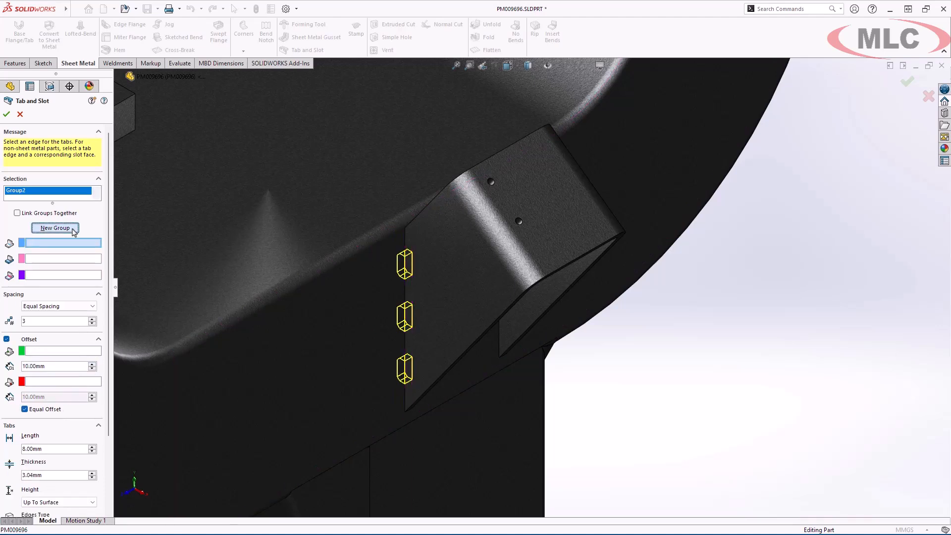
left_click(498, 340)
right_click(311, 342)
left_click(343, 371)
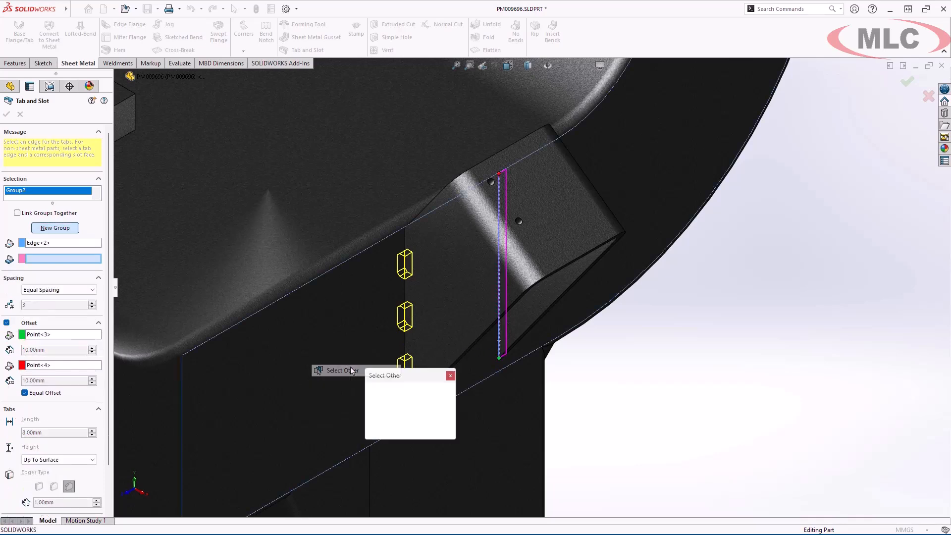
left_click(350, 369)
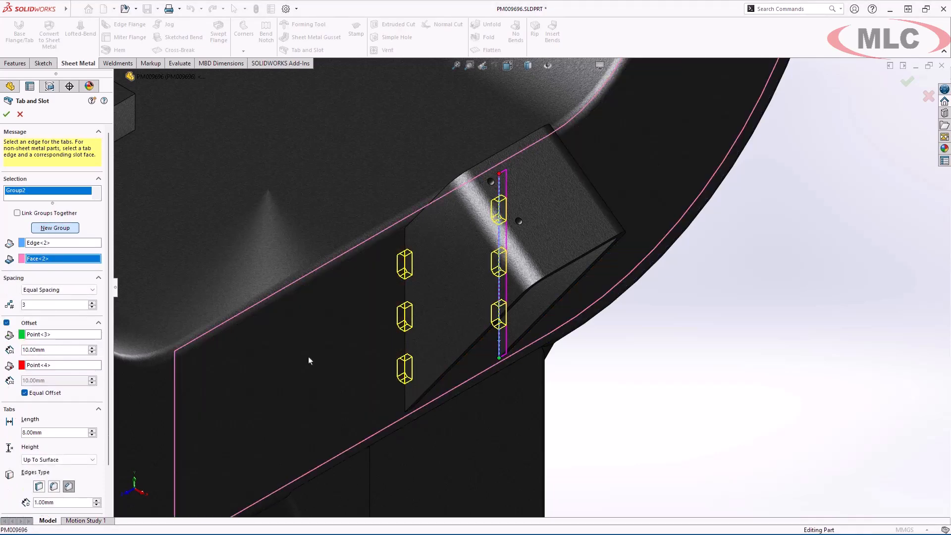
- Set the second tab group's spacing to Center Align with 7 mm between tabs
left_click(90, 290)
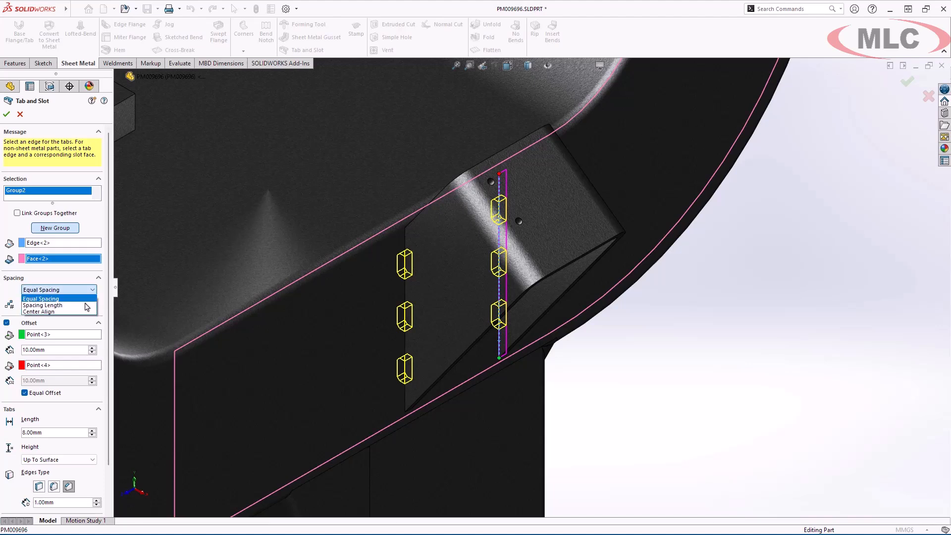
left_click(87, 312)
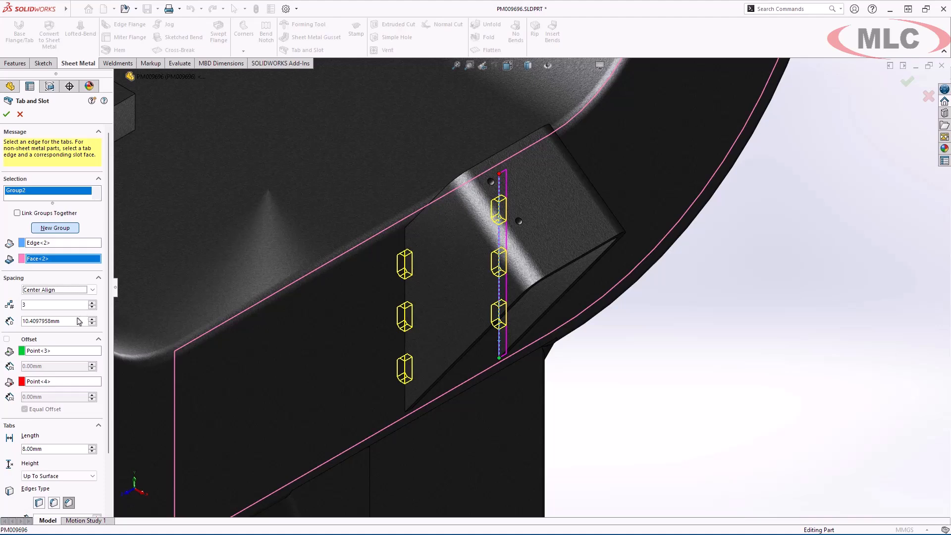
double_click(75, 319)
type("7")
key("Return")
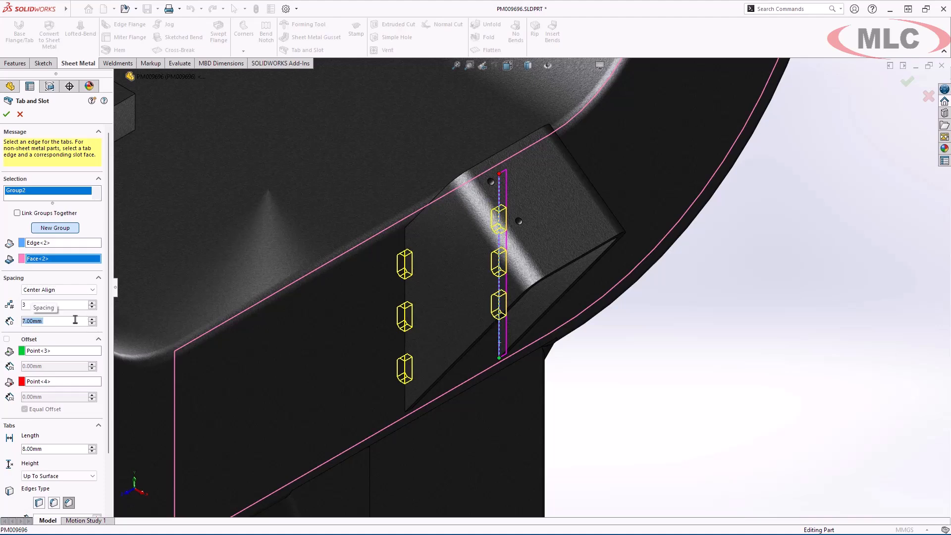
- Skip the middle tab of the second group and accept the Tab and Slot feature
left_click(99, 339)
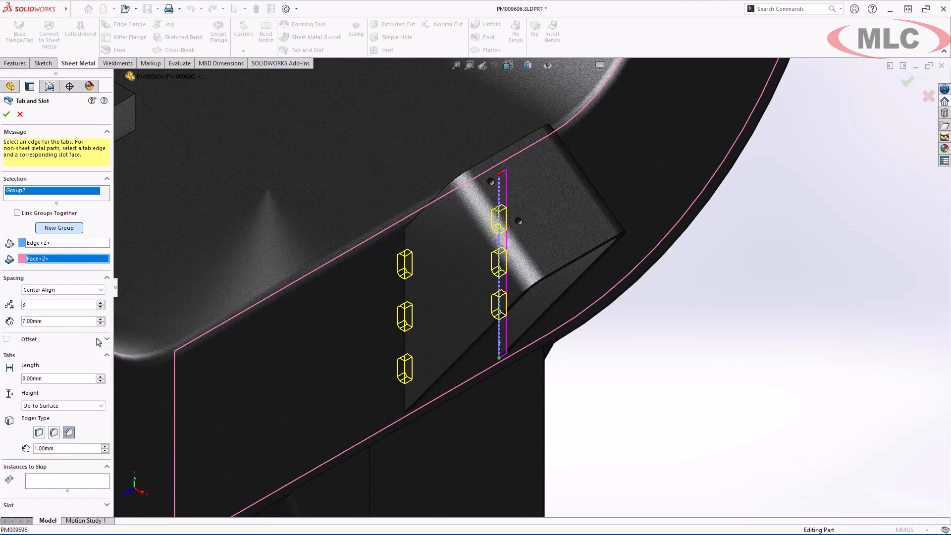
left_click(94, 479)
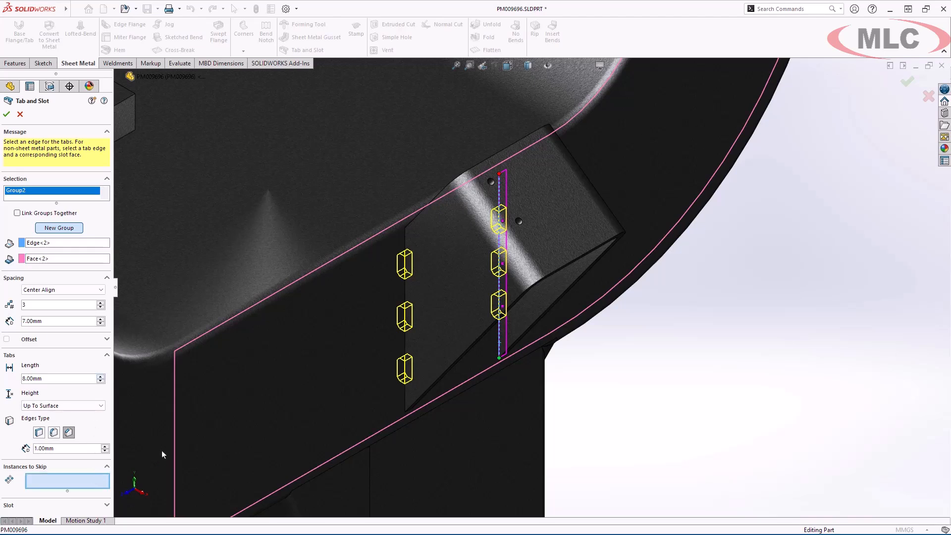
left_click(503, 265)
left_click(903, 81)
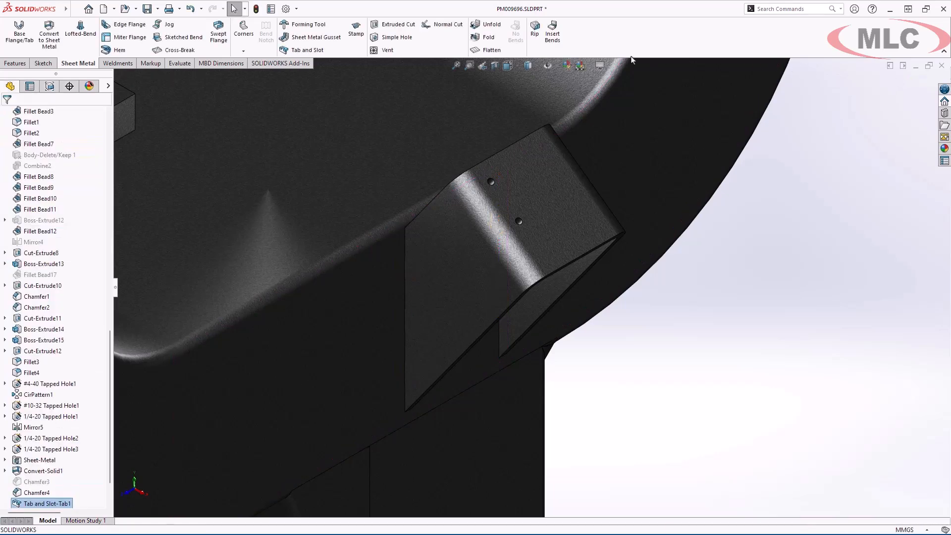
- Flatten the bracket to inspect its tabs and notches, and return it to the folded state
left_click(503, 54)
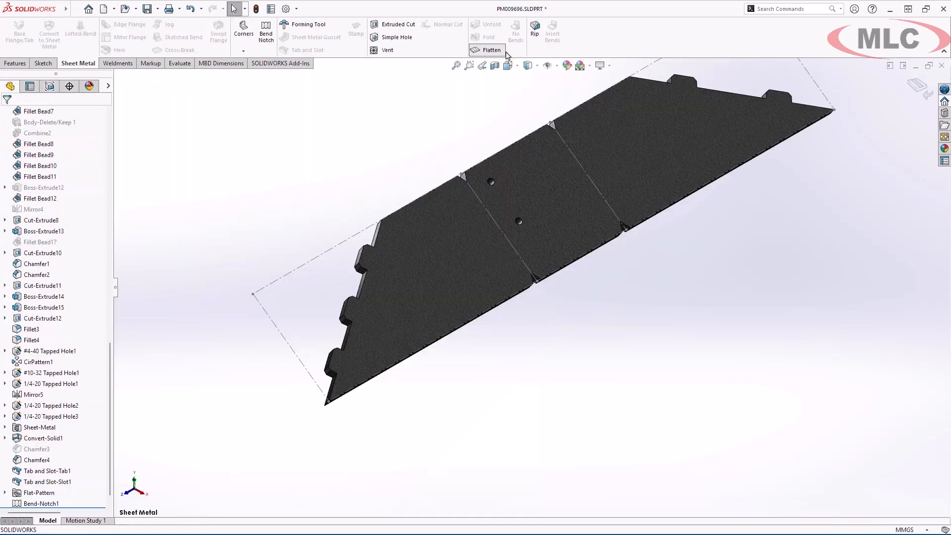
left_click(504, 52)
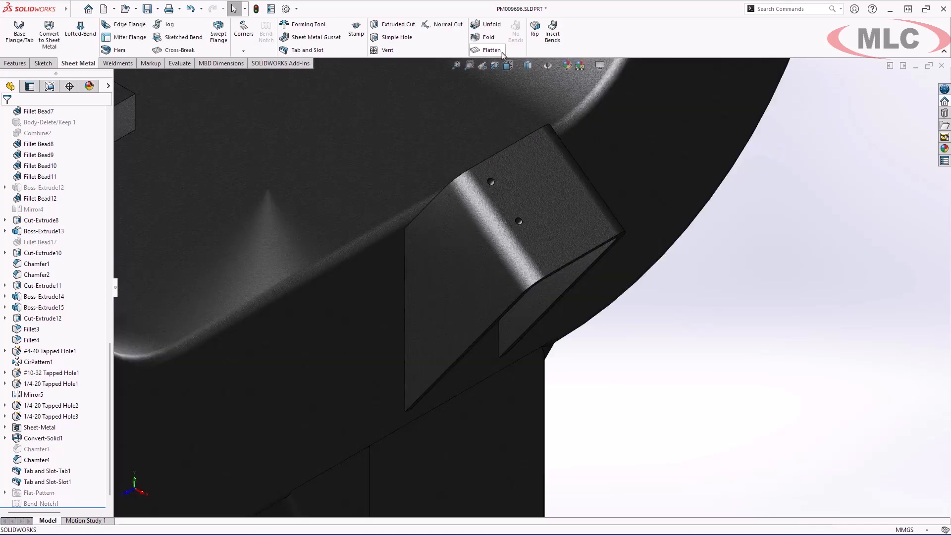
- Start an 80 mm edge flange on the two opposite side edges of the bracket's drilled face
left_click(130, 25)
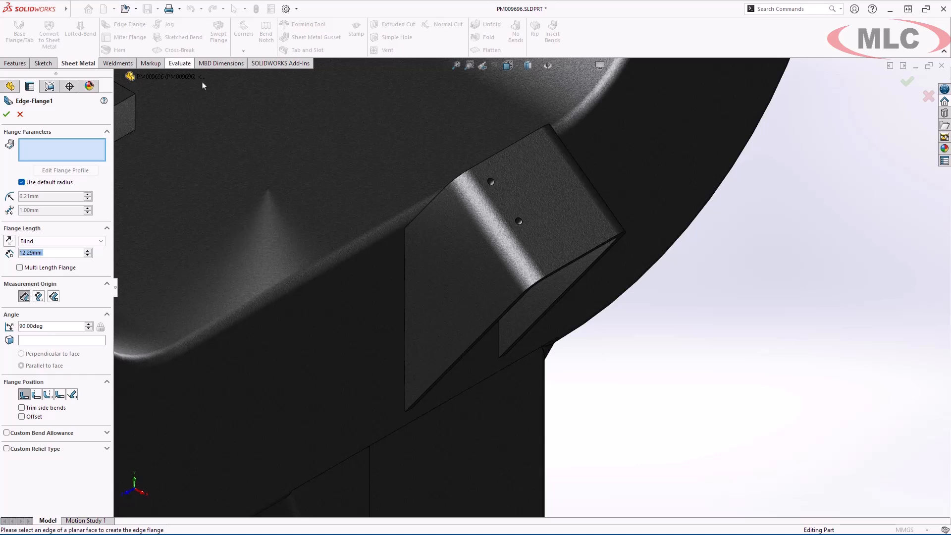
left_click(568, 267)
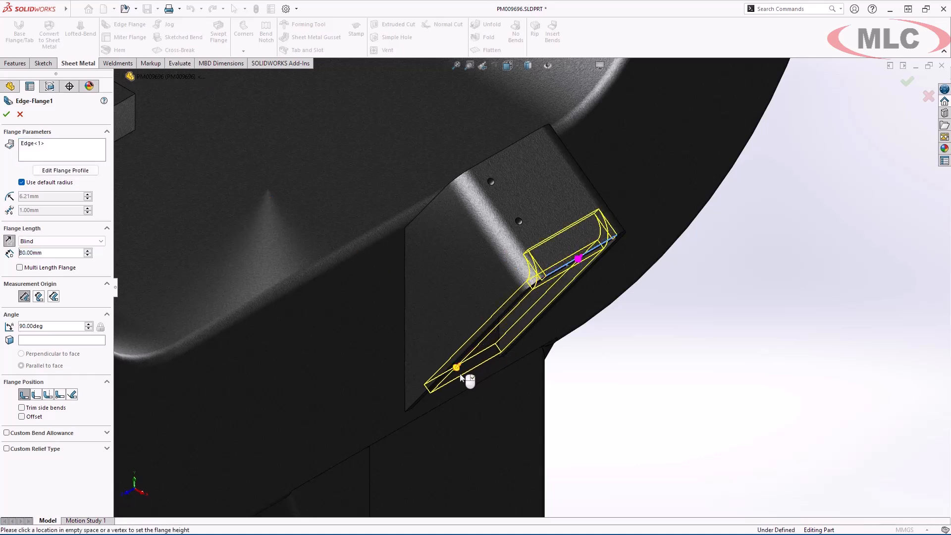
left_click(461, 377)
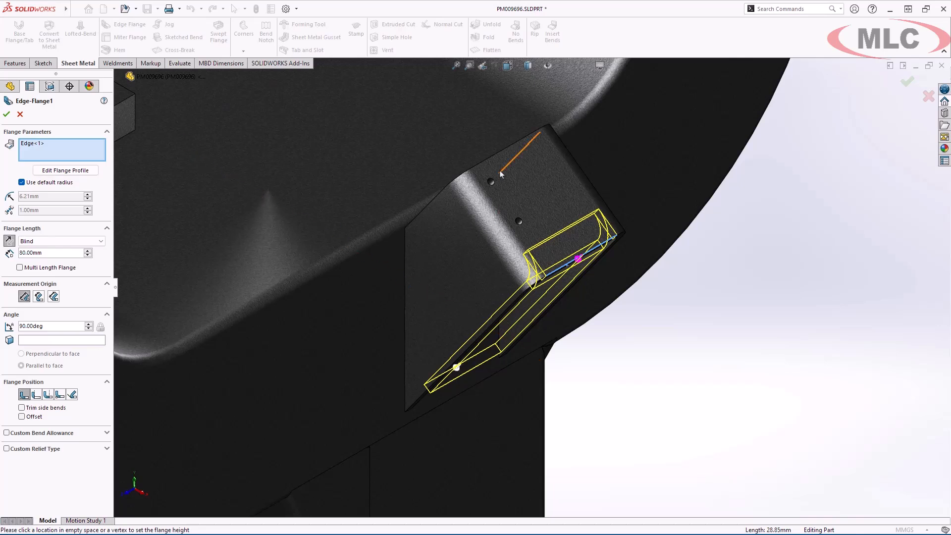
left_click(501, 153)
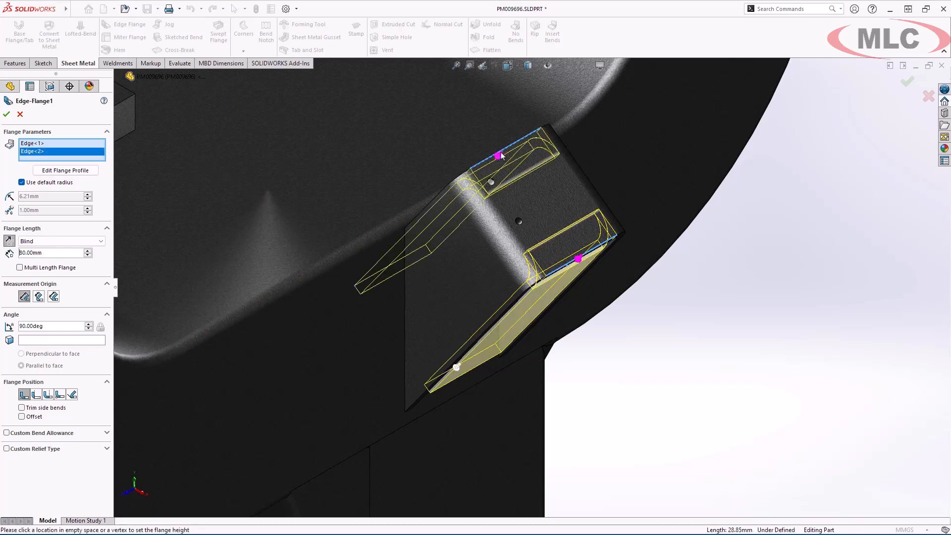
- Enable individual flange lengths per edge and set the second edge's flange length to 30 mm
left_click(77, 269)
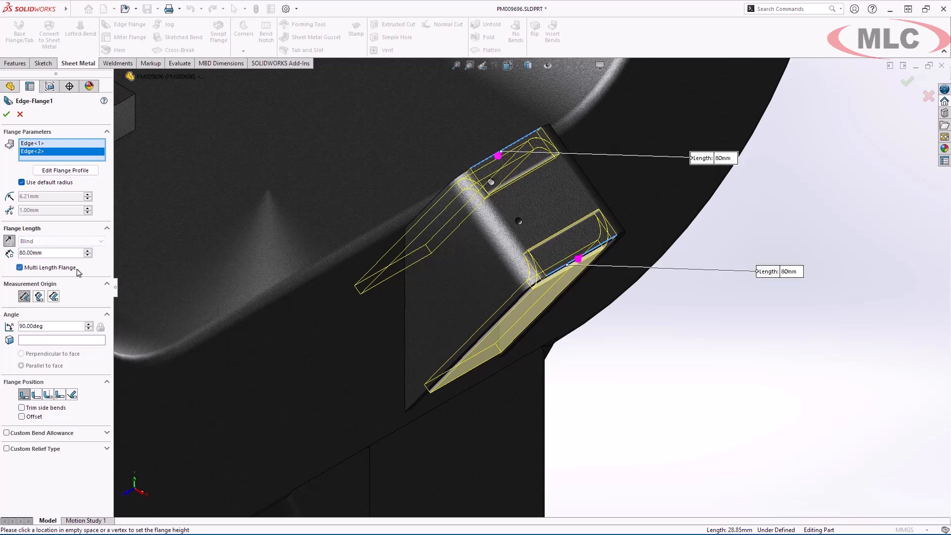
left_click(88, 256)
left_click(87, 256)
left_click(88, 256)
left_click(87, 256)
left_click(87, 255)
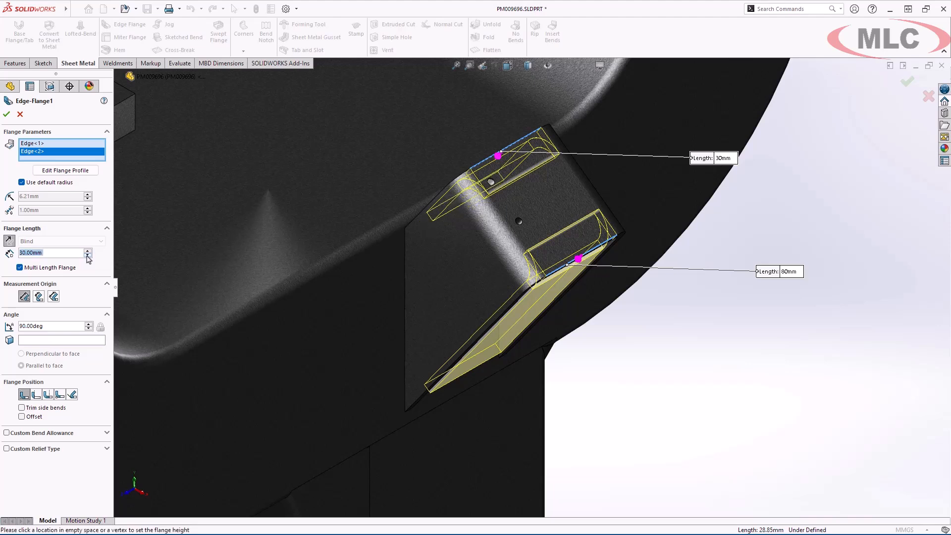
- Override the default bend radius with 2 mm and finish the edge flange through its profile sketch
left_click(21, 183)
left_click(42, 197)
type("2")
key("Return")
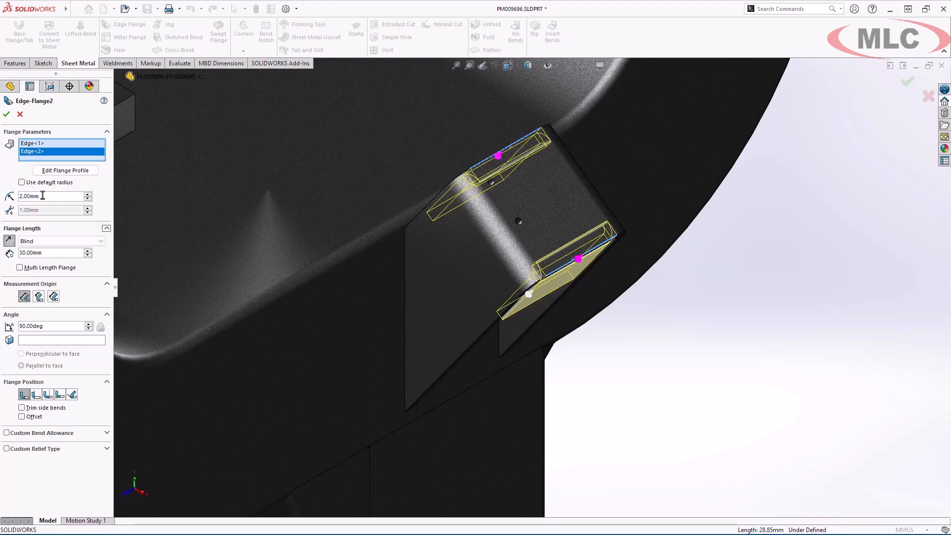
left_click(93, 174)
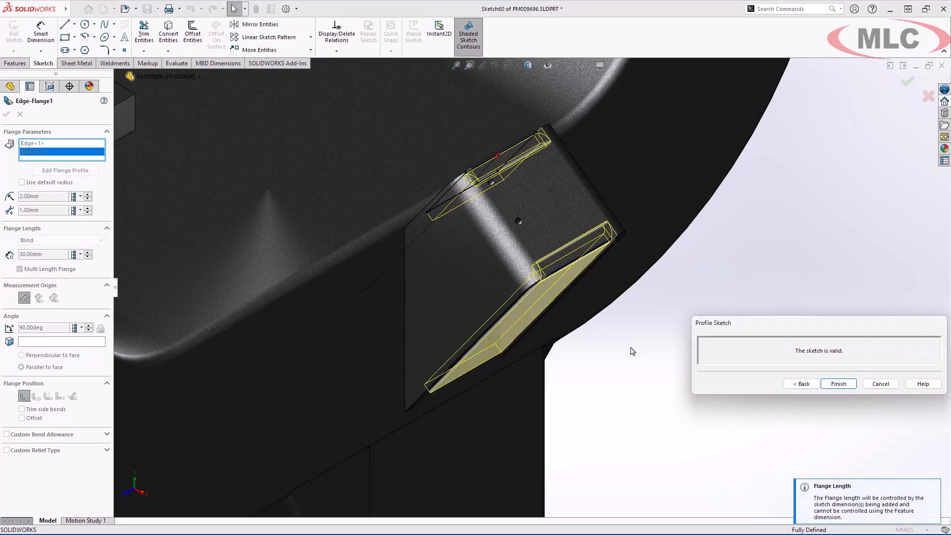
mouse_move(633, 353)
middle_mouse_down()
mouse_move(611, 313)
mouse_move(626, 329)
middle_mouse_up()
left_click(853, 388)
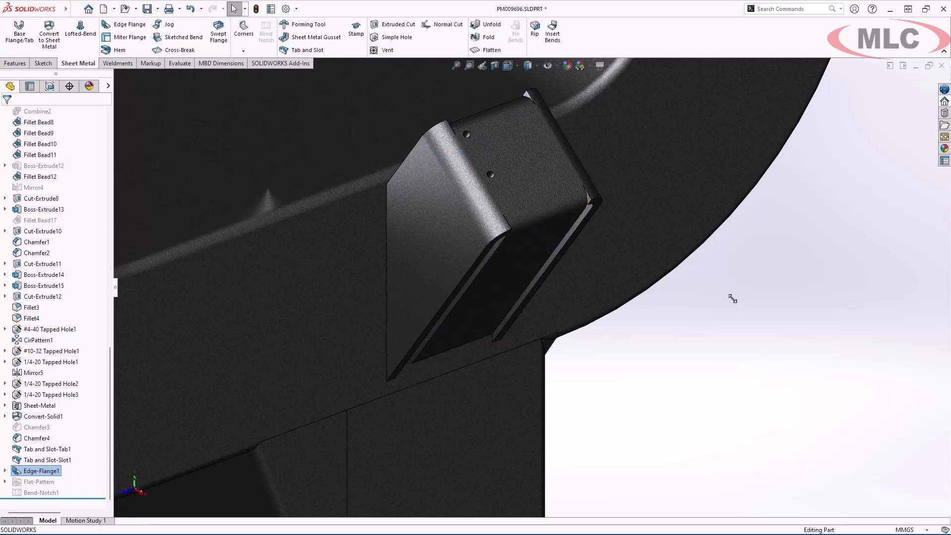
- Start a groove bead in the saved Groove Bead view, between the chamfer face and the underside of the saddle's end plate
key("space")
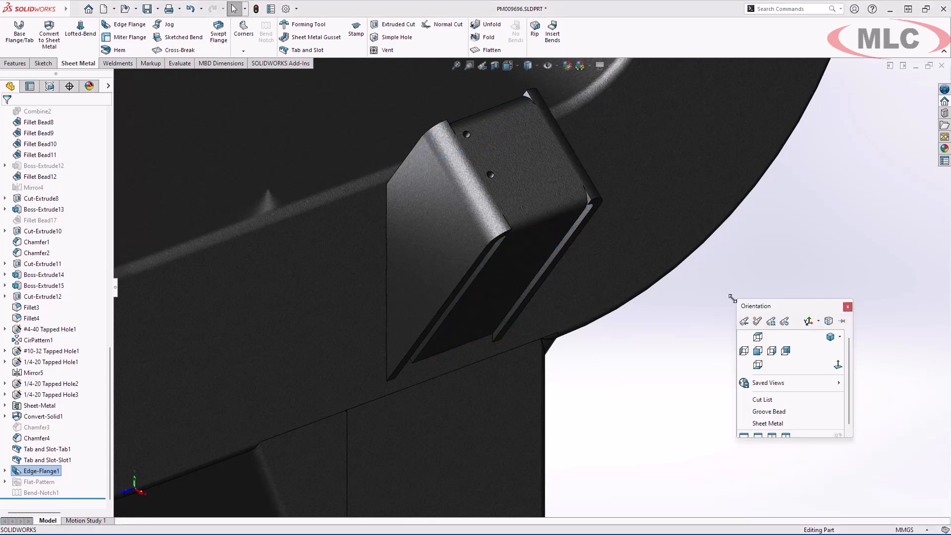
left_click(748, 414)
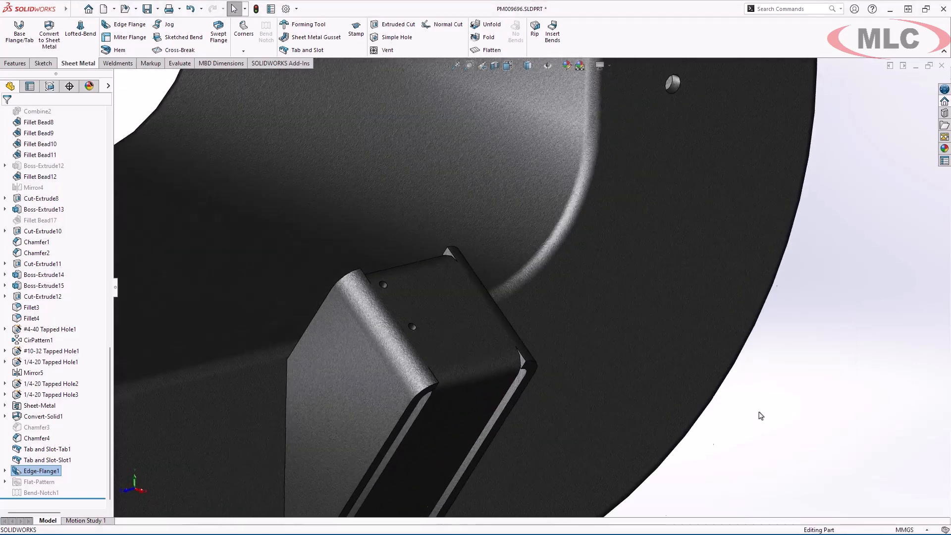
left_click(632, 299)
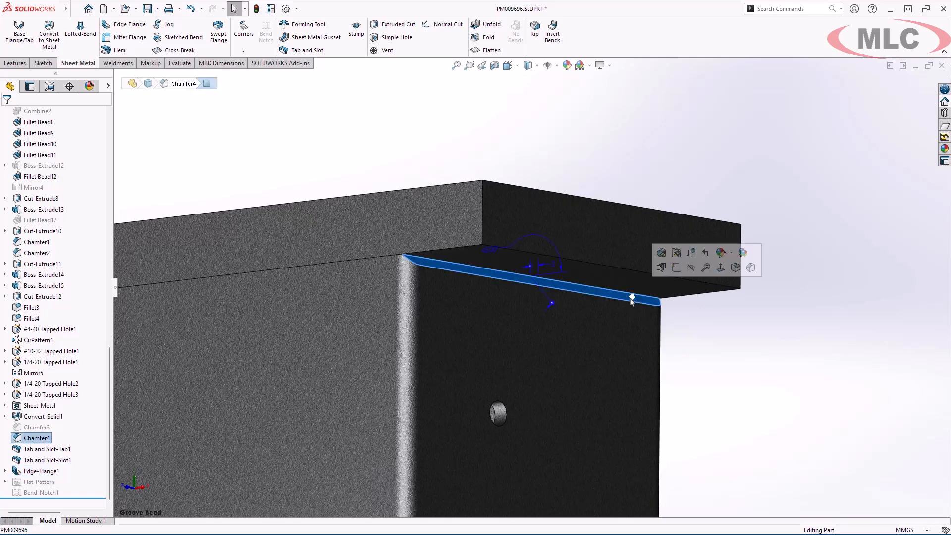
left_click(117, 63)
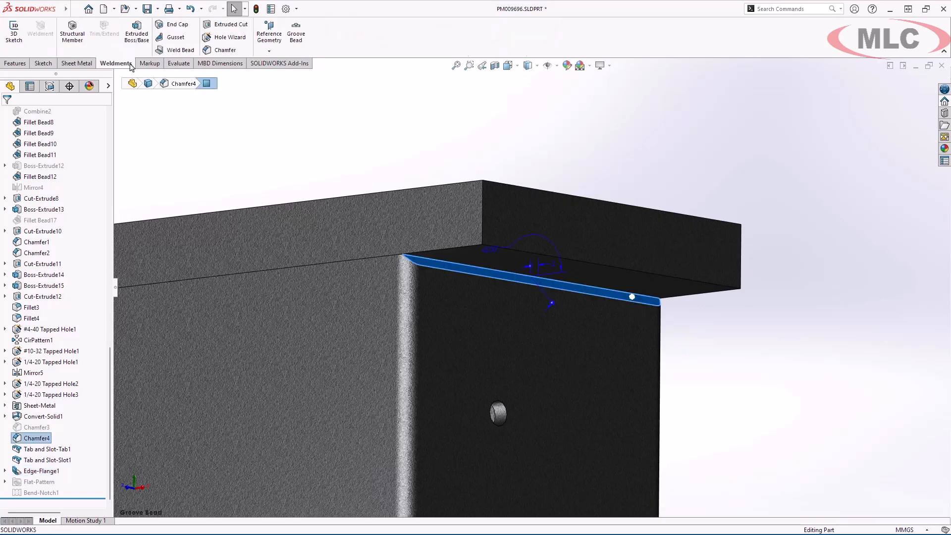
left_click(303, 54)
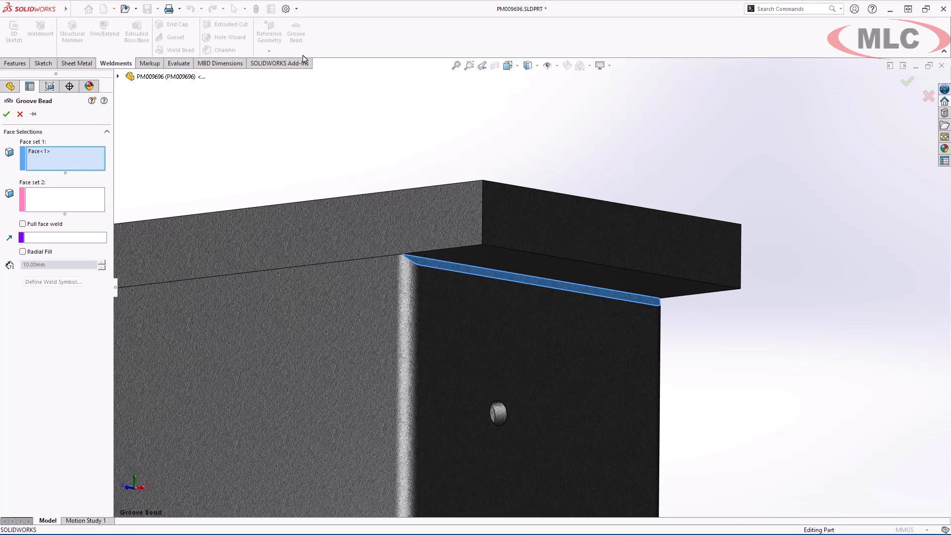
left_click(94, 205)
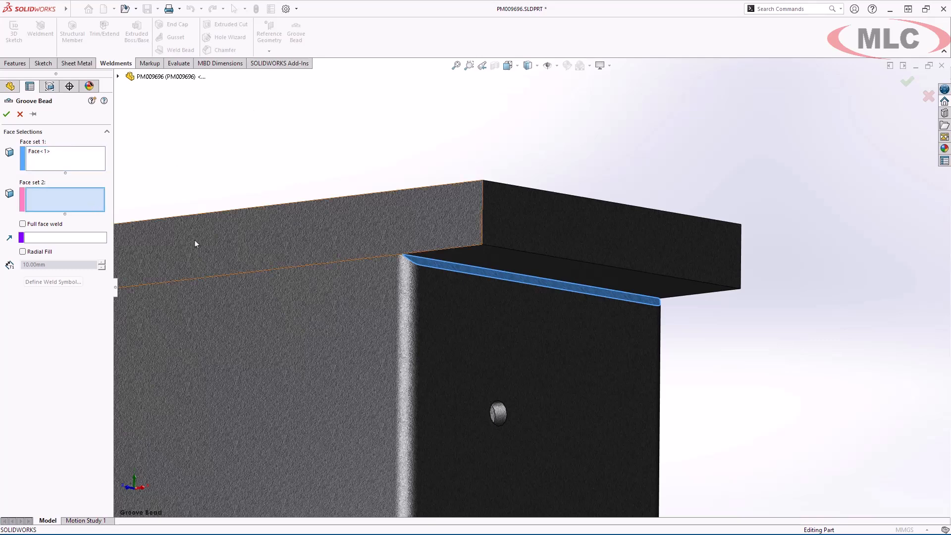
left_click(492, 270)
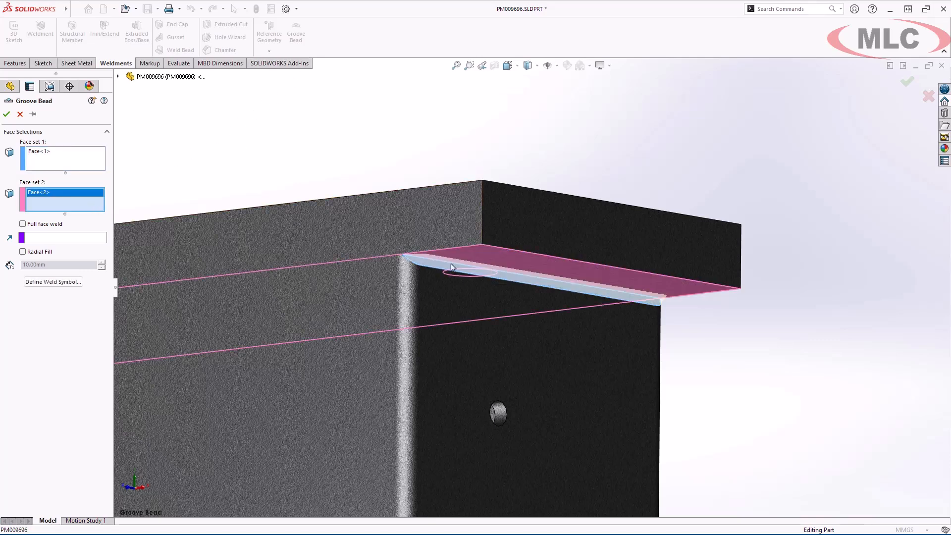
- Define the bead's lower weld symbol as a bevel with Flat contour, C - Chipping finish, root opening 2 and groove angle 90
left_click(53, 282)
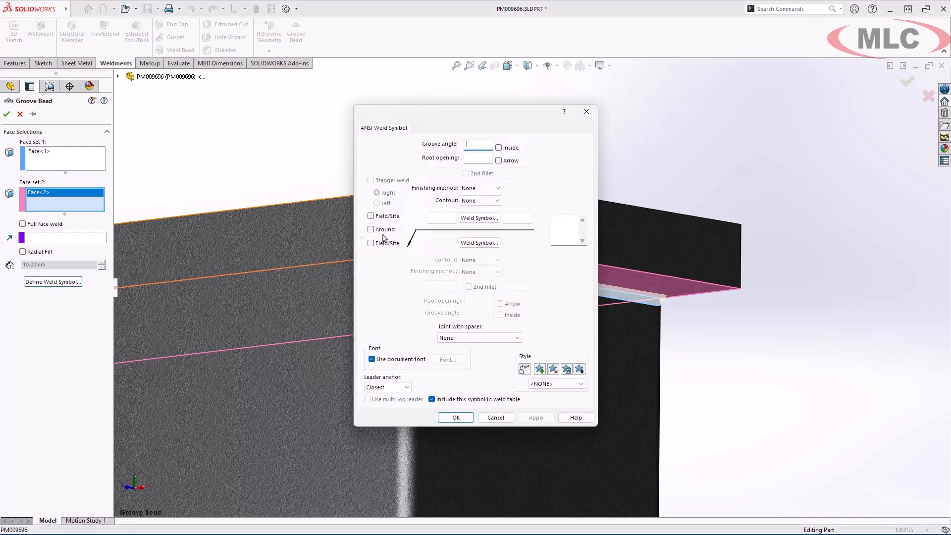
left_click(479, 218)
left_click(475, 242)
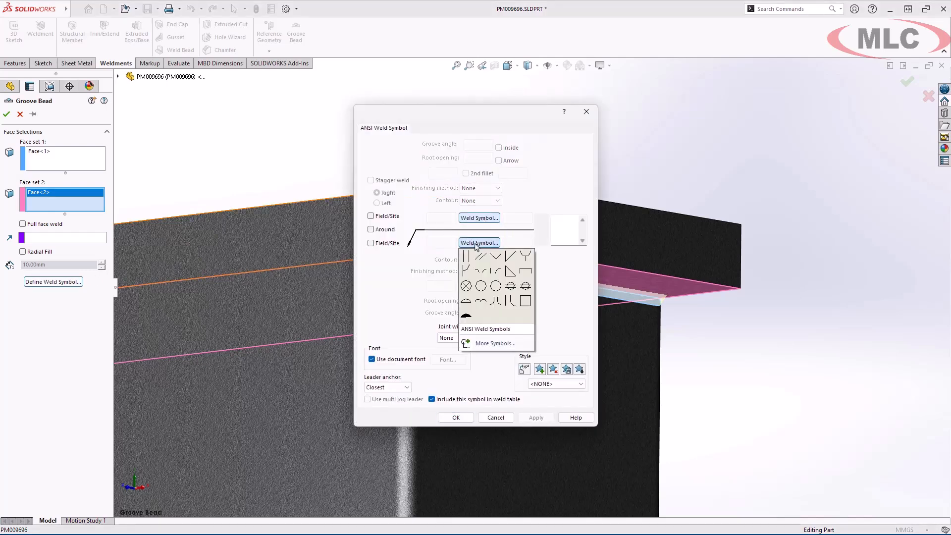
left_click(508, 258)
left_click(497, 272)
left_click(498, 290)
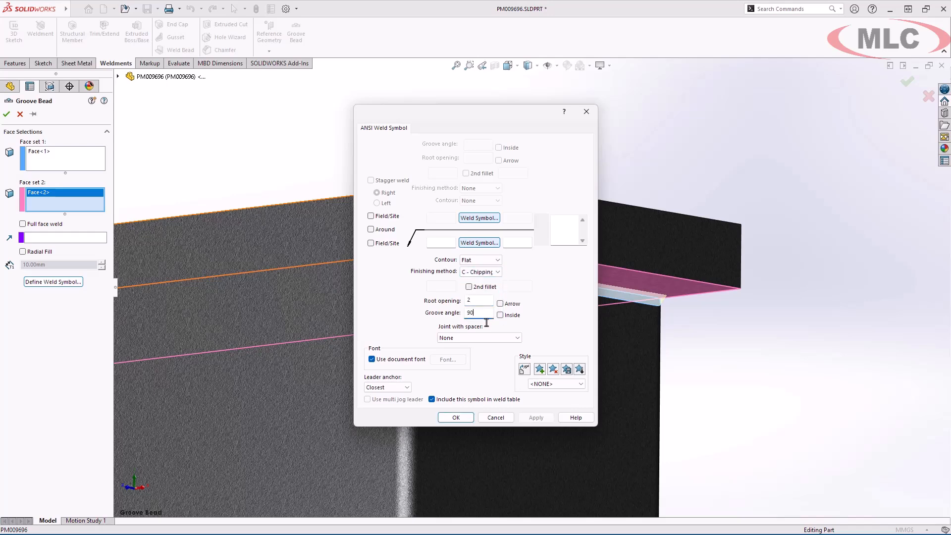
left_click(470, 418)
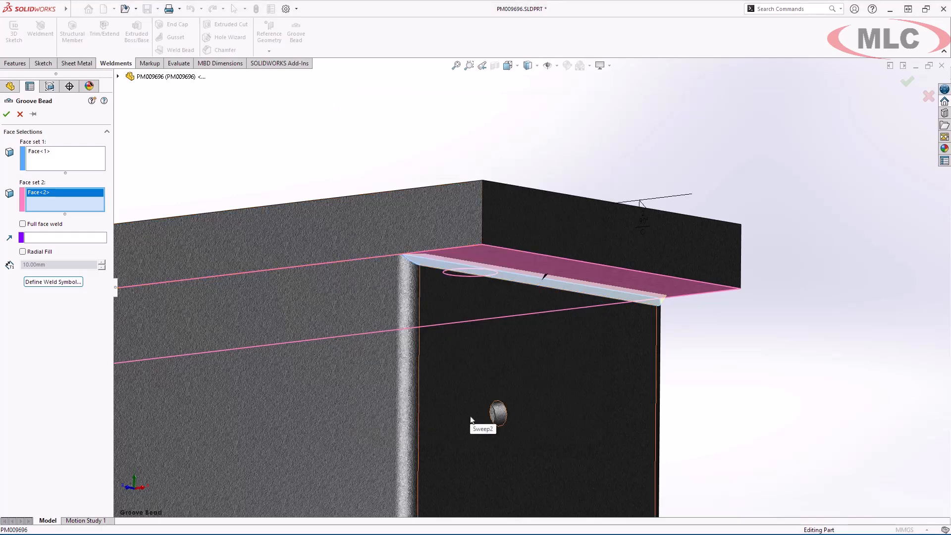
- Accept the groove bead and move its weld symbol to a spot below the bead
key("Return")
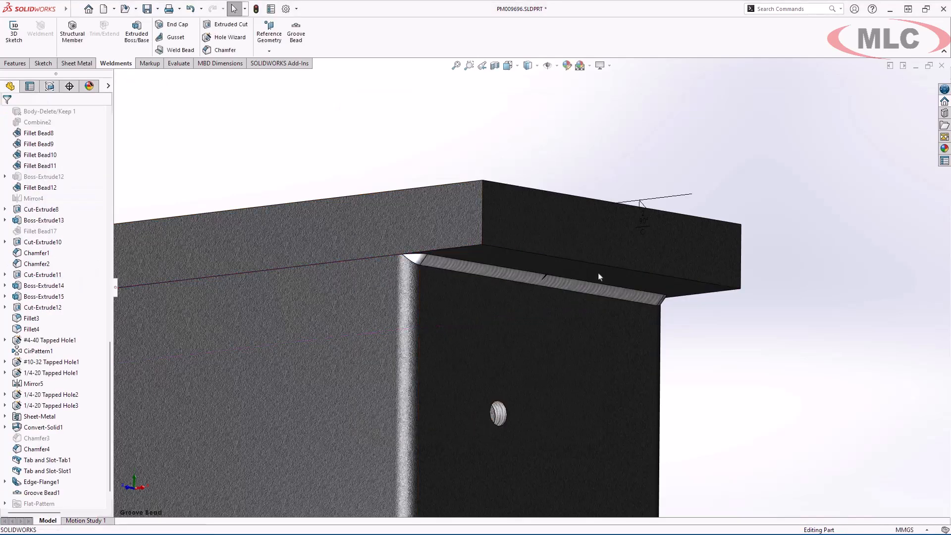
mouse_move(641, 227)
left_mouse_down()
mouse_move(640, 280)
mouse_move(676, 378)
left_mouse_up()
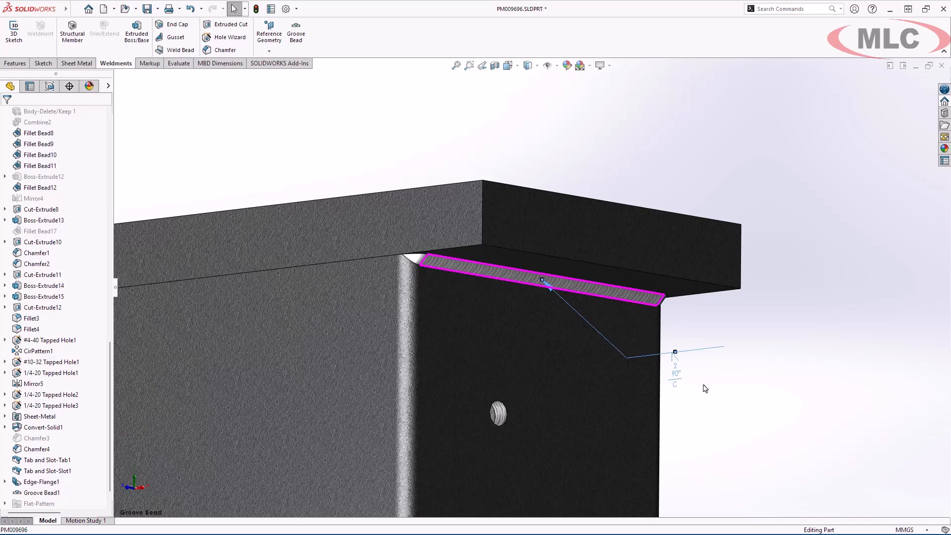
- Start a Mirror feature with the groove bead as the body to mirror
scroll(746, 401, "up", 6)
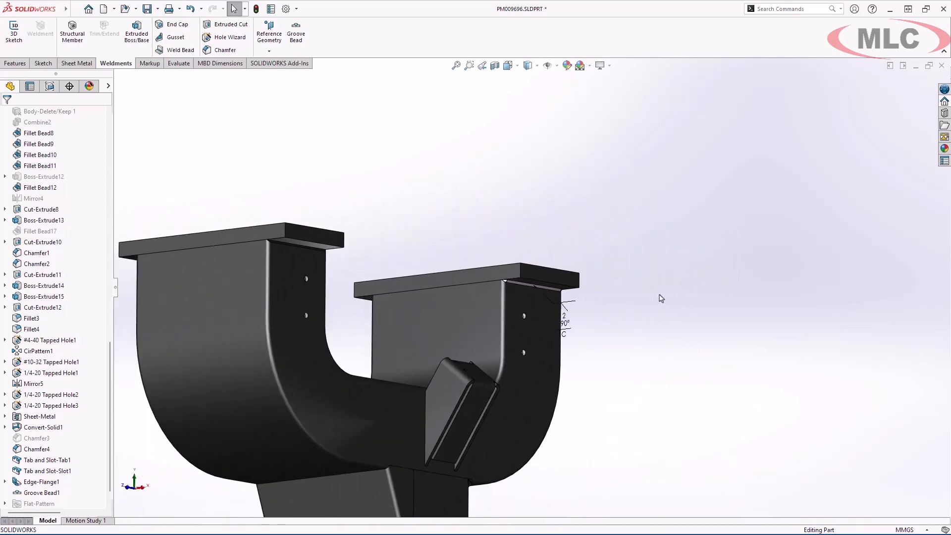
key("s")
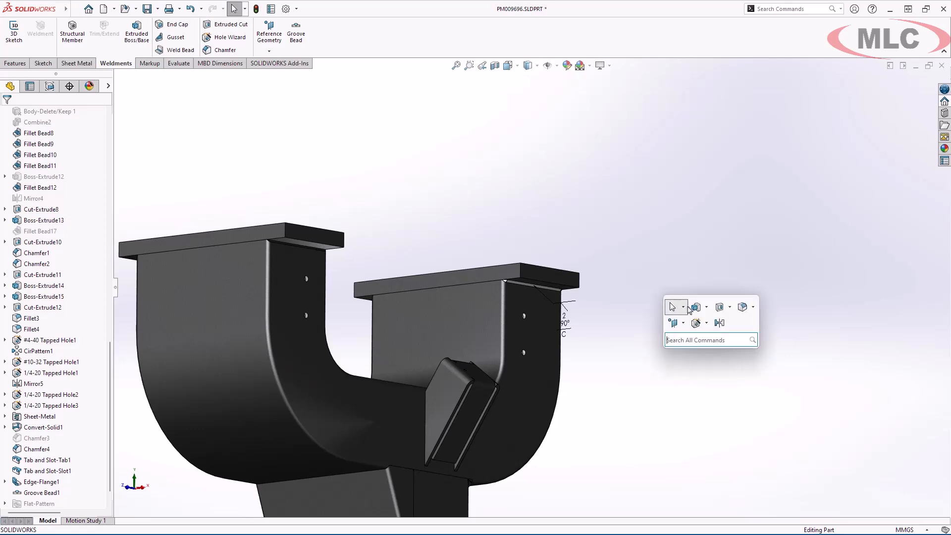
left_click(719, 322)
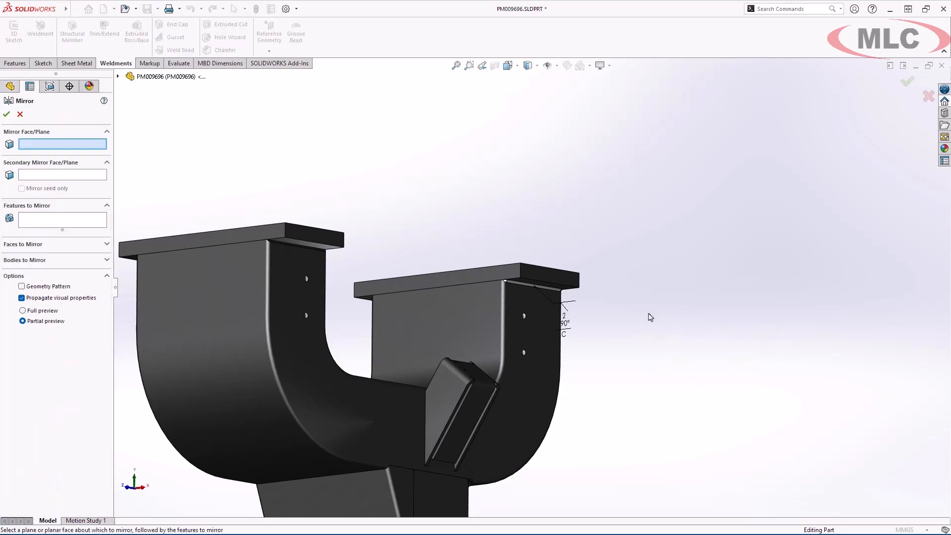
left_click(102, 261)
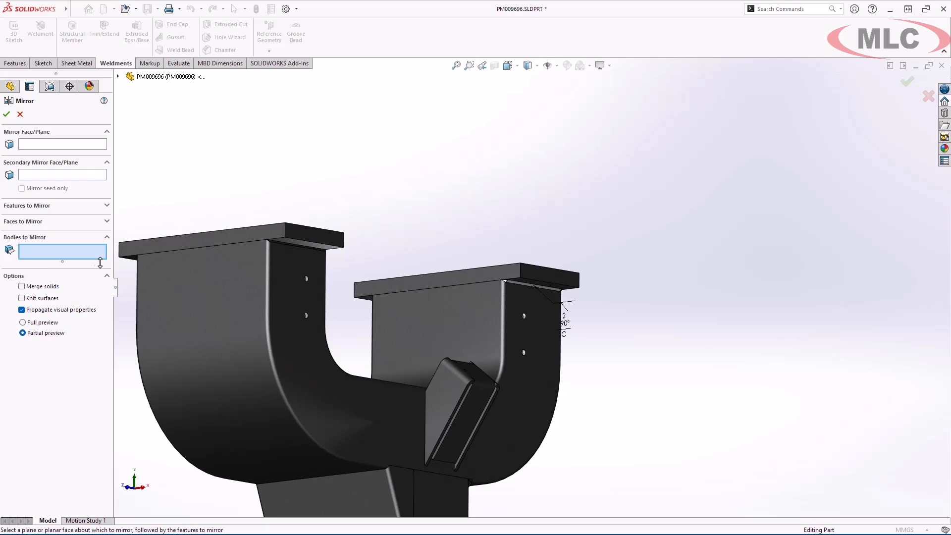
left_click(534, 288)
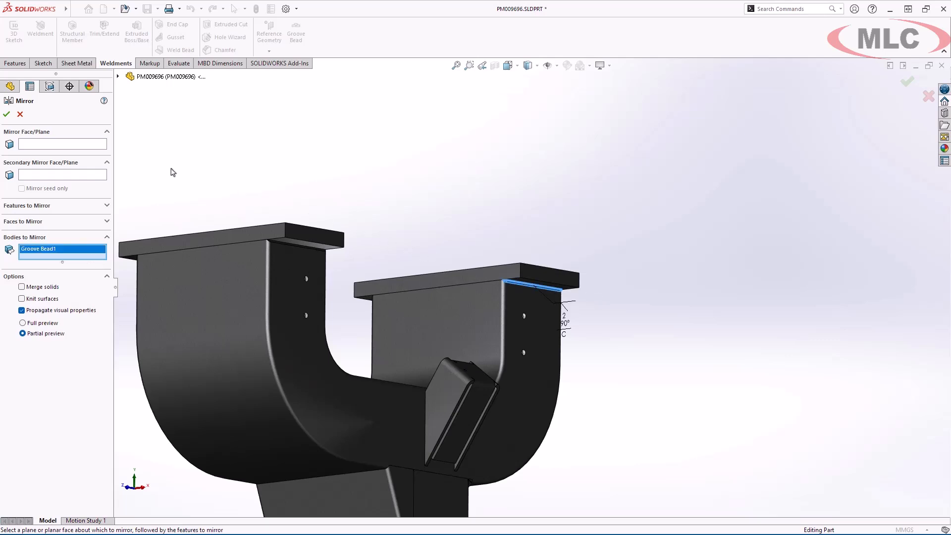
- Mirror the bead about Plane1 and the Right plane, accept the feature, and show the part in isometric view
left_click(102, 147)
key("q")
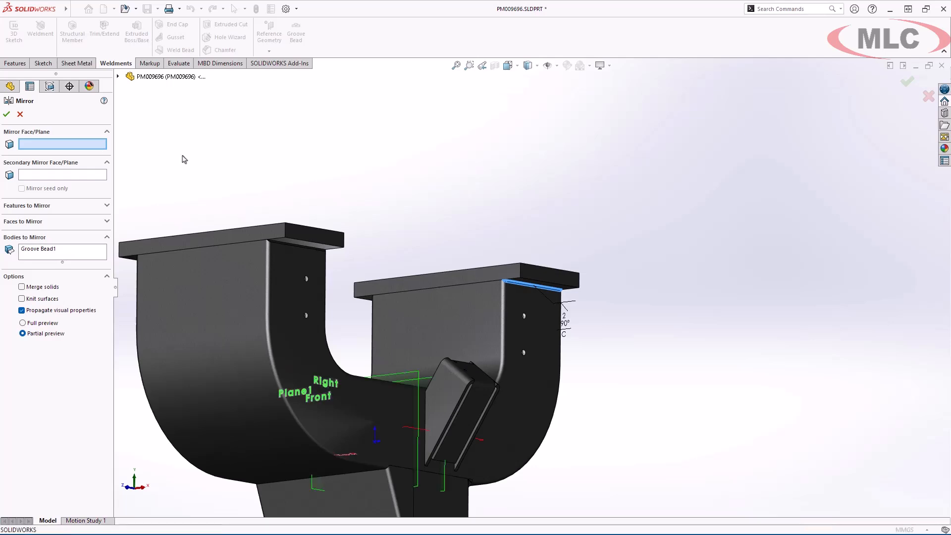
left_click(372, 377)
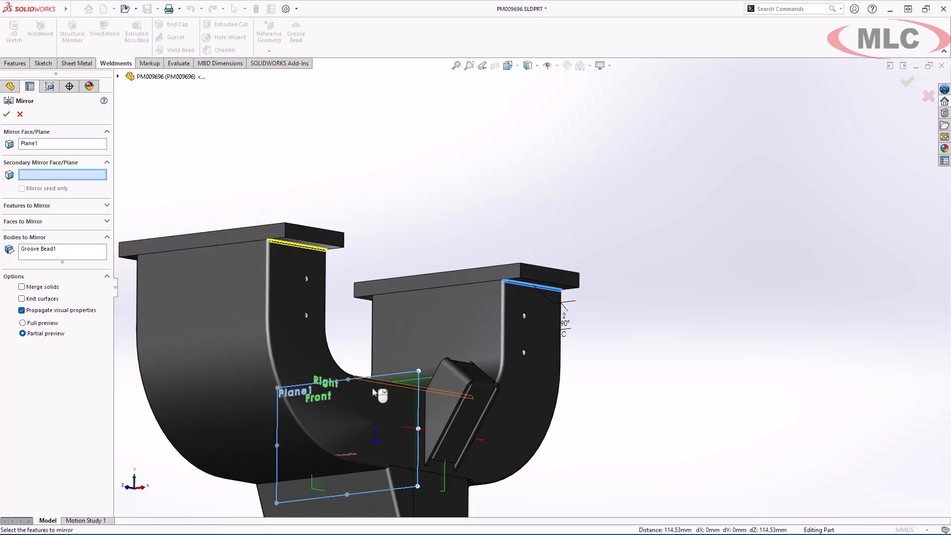
left_click(315, 490)
right_click(315, 490)
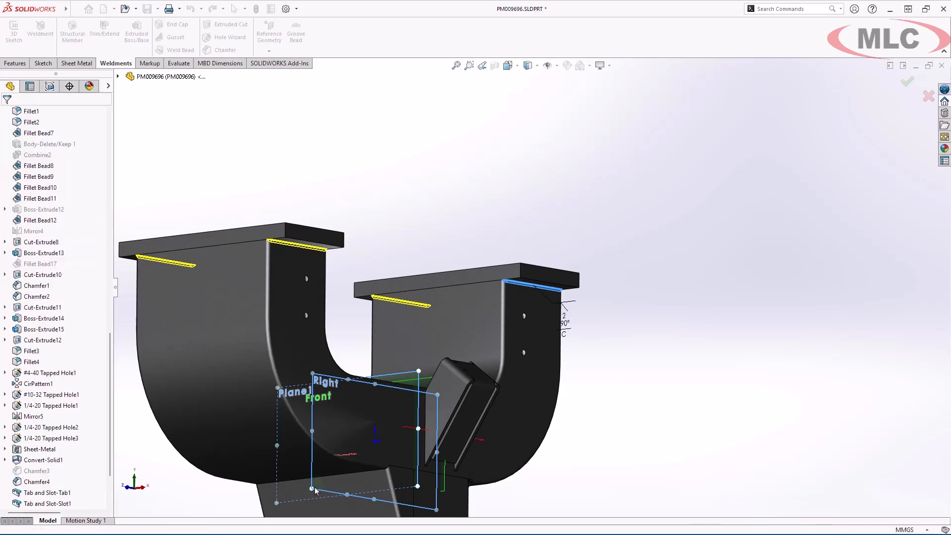
key("space")
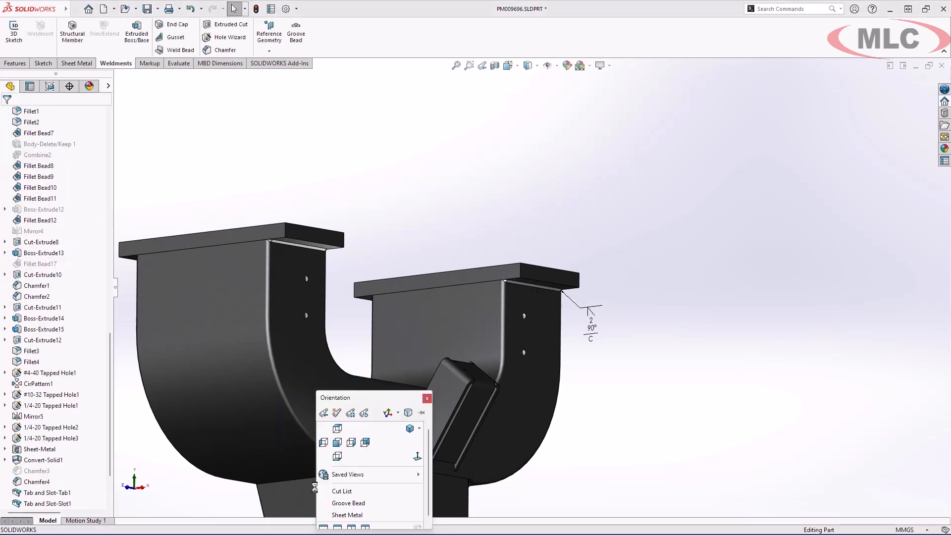
left_click(408, 429)
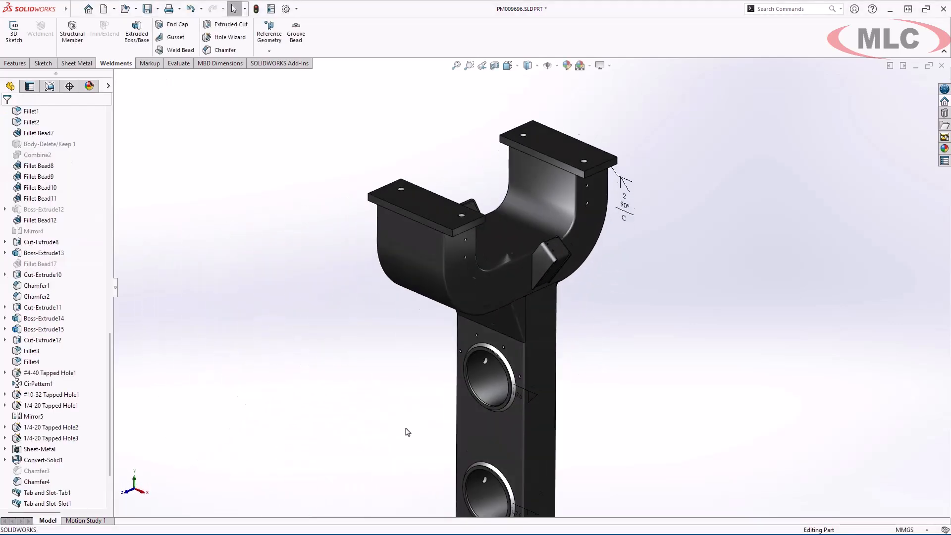
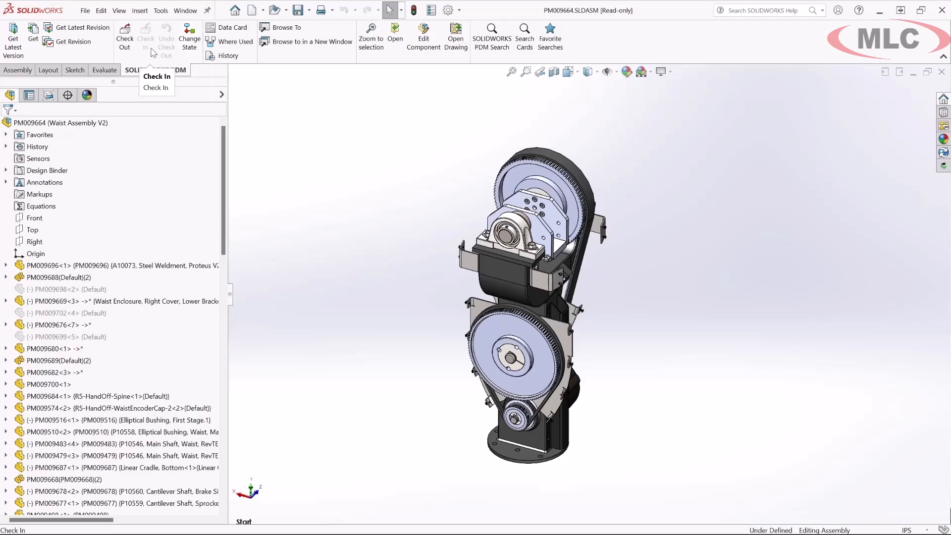
- Get version 3 of PM009664.SLDASM from the vault together with its harness subassembly, and check out the top-level assembly
left_click(36, 45)
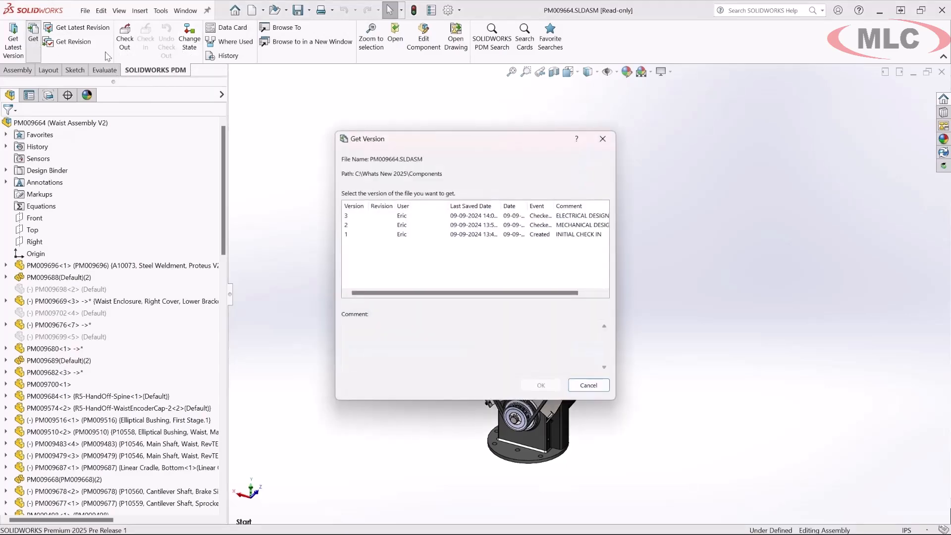
left_click_drag(396, 204, 410, 205)
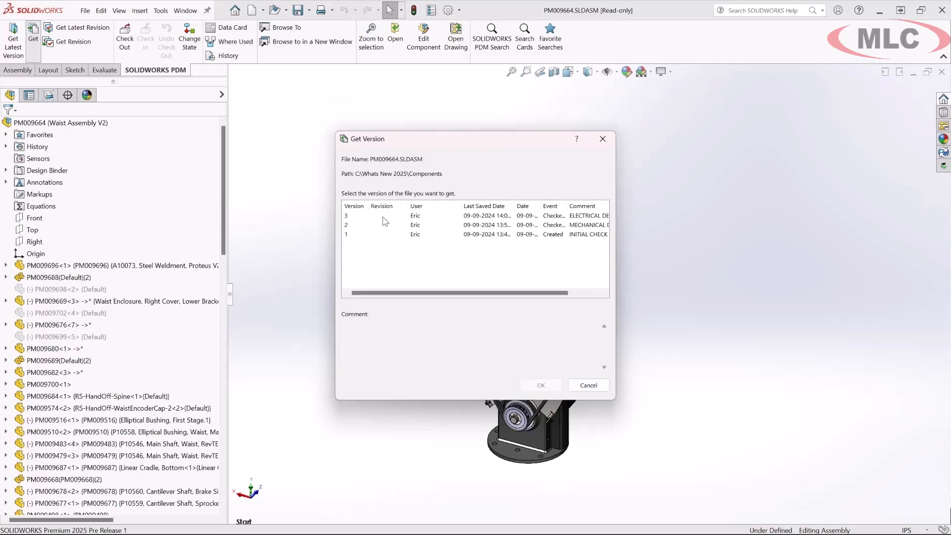
left_click(356, 217)
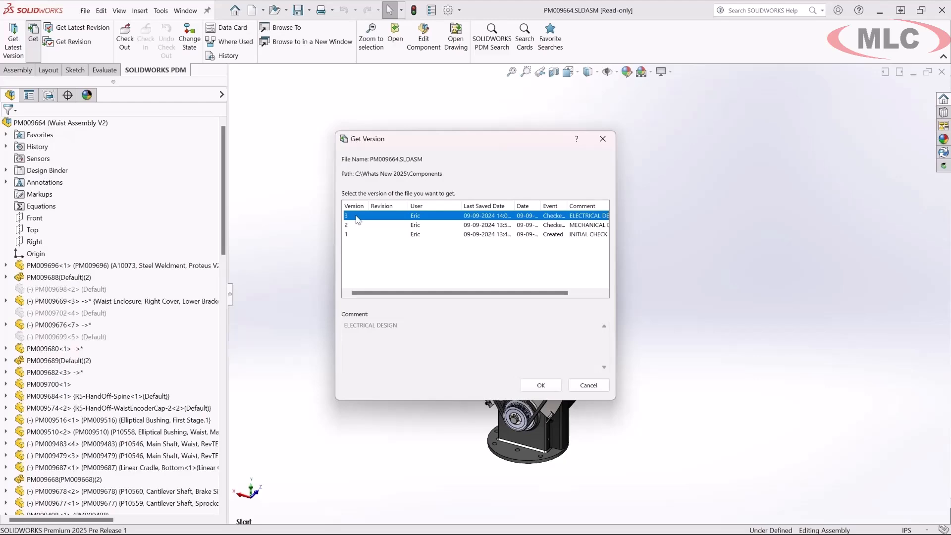
left_click(541, 386)
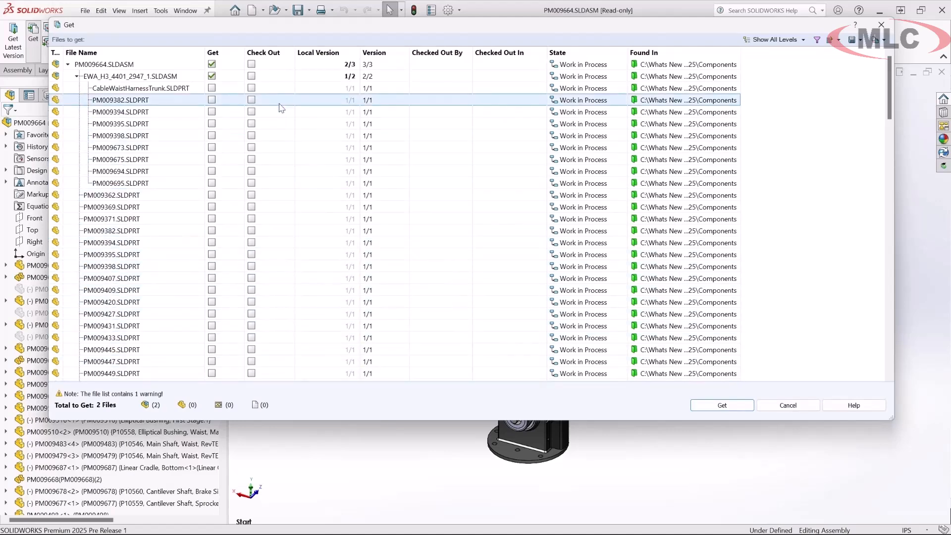
left_click(252, 64)
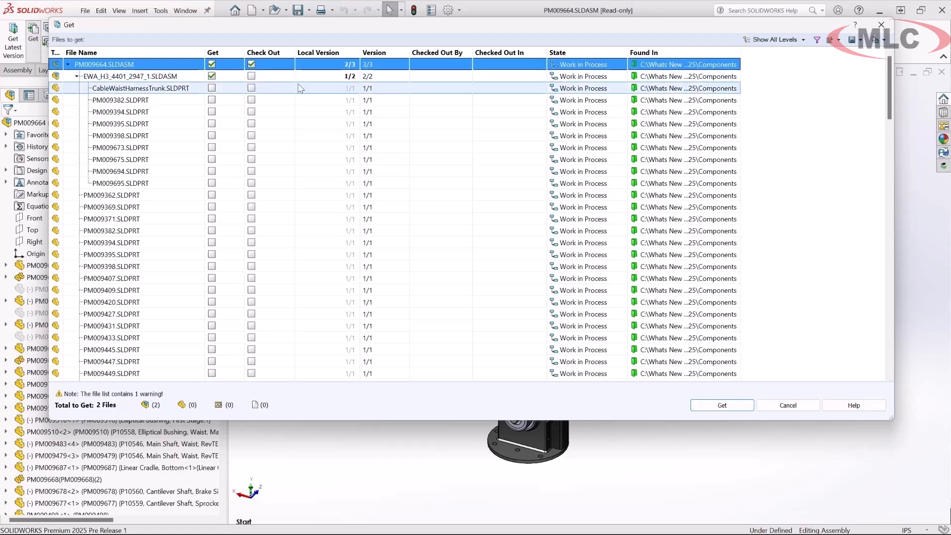
left_click(714, 411)
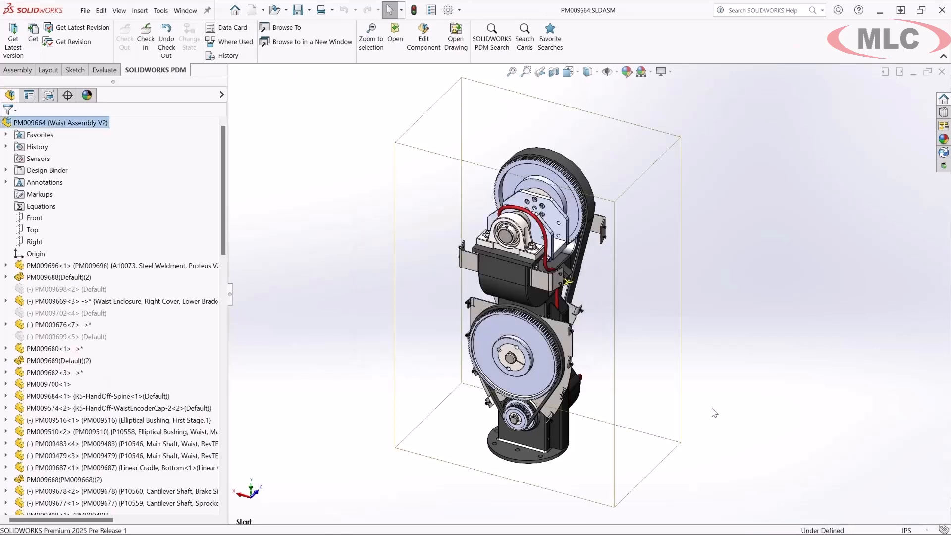
- Expand the assembly's favorites and isolate the EWA_H3_4401_2947_1 harness subassembly
left_click(6, 135)
left_click(20, 147)
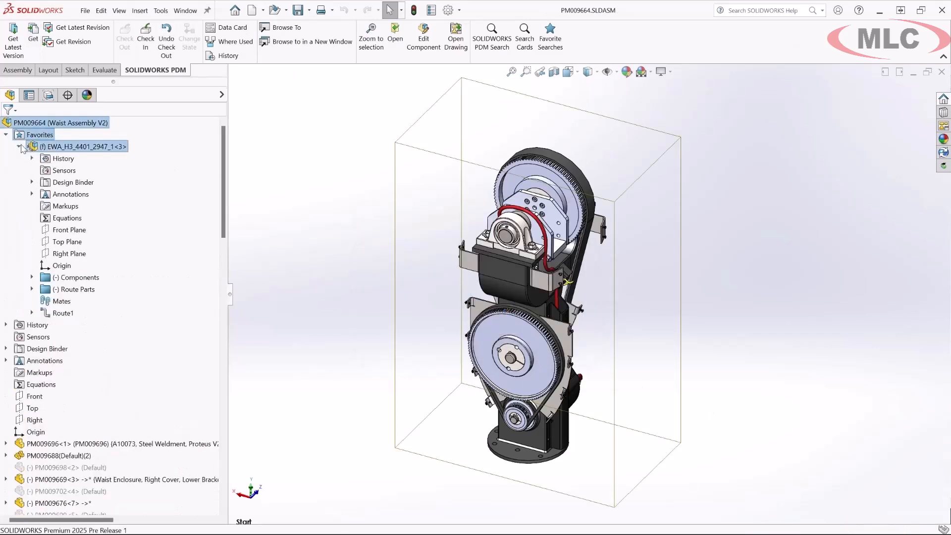
right_click(56, 146)
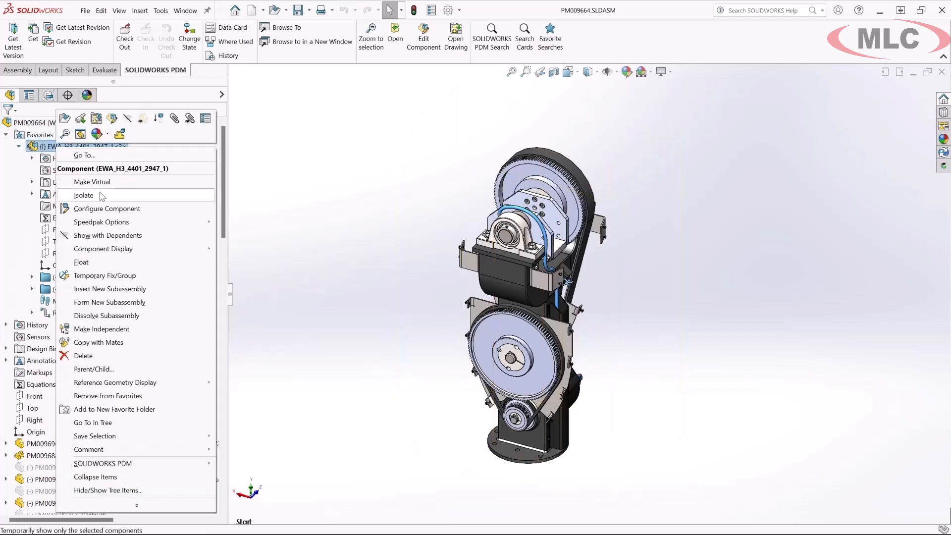
left_click(84, 195)
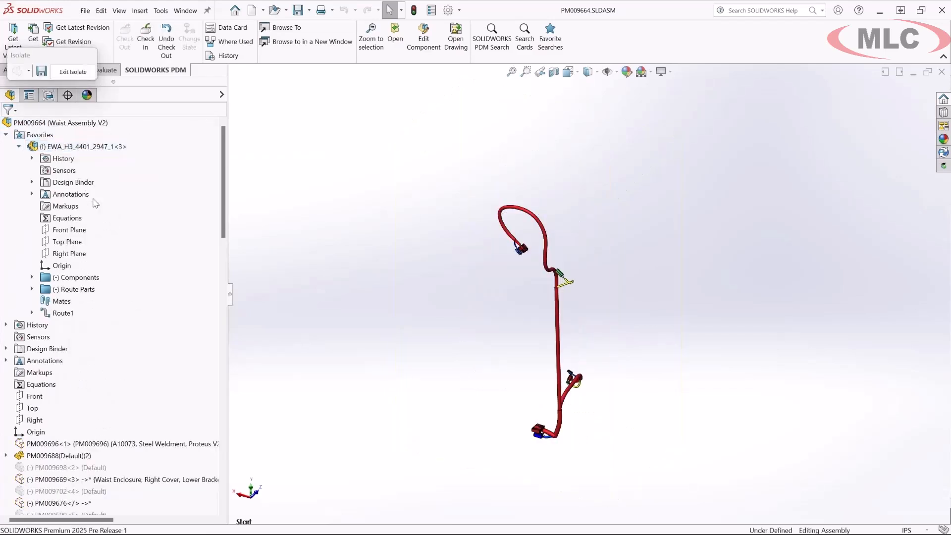
- List the harness's components and browse to its file in a new File Explorer window to compare them with its bill of materials
left_click(31, 277)
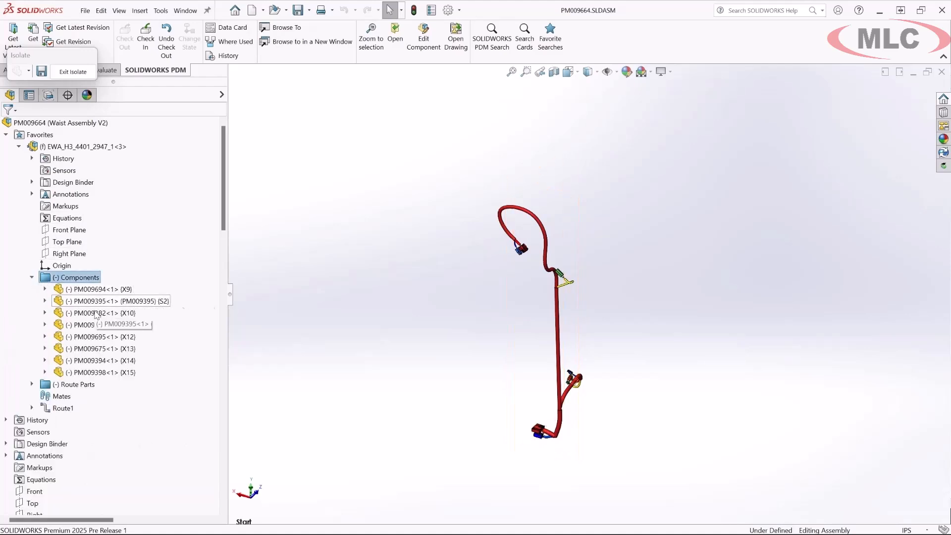
left_click(87, 147)
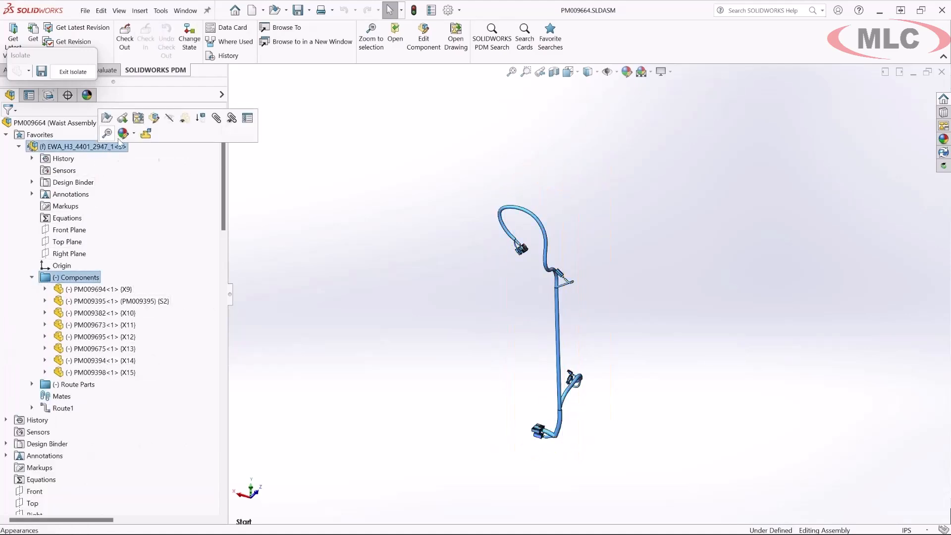
left_click(346, 49)
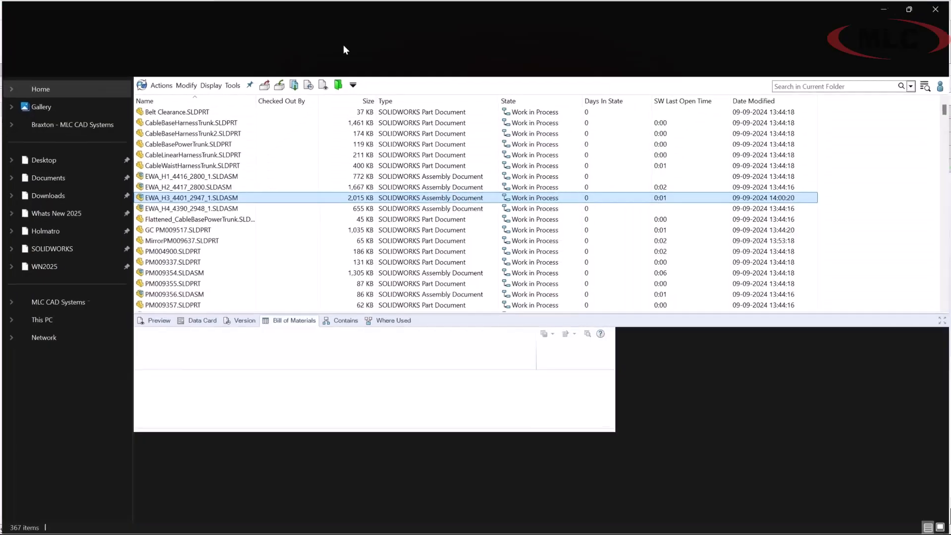
key("super+Right")
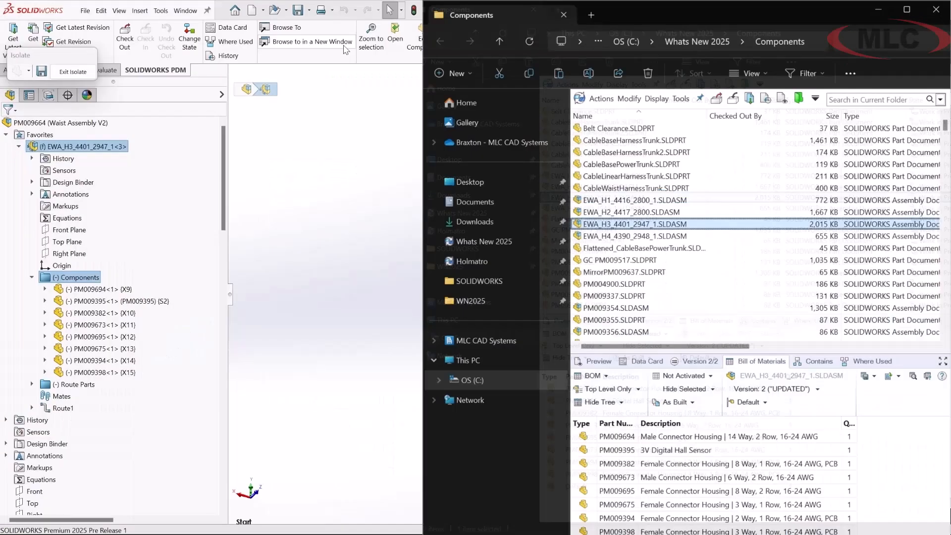
left_click(344, 44)
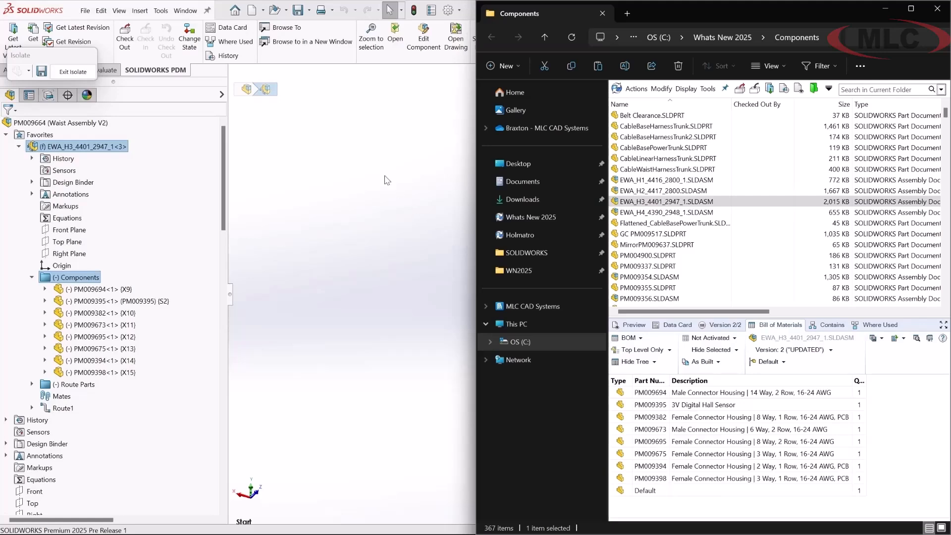
key("super+Up")
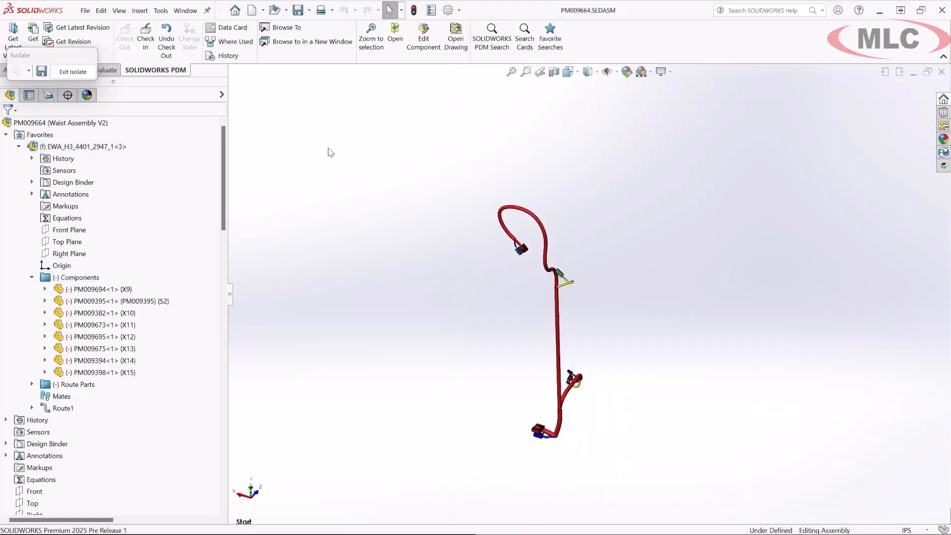
- Exit the isolated view and unsuppress the cover components PM009698, PM009702 and PM009699
left_click(85, 74)
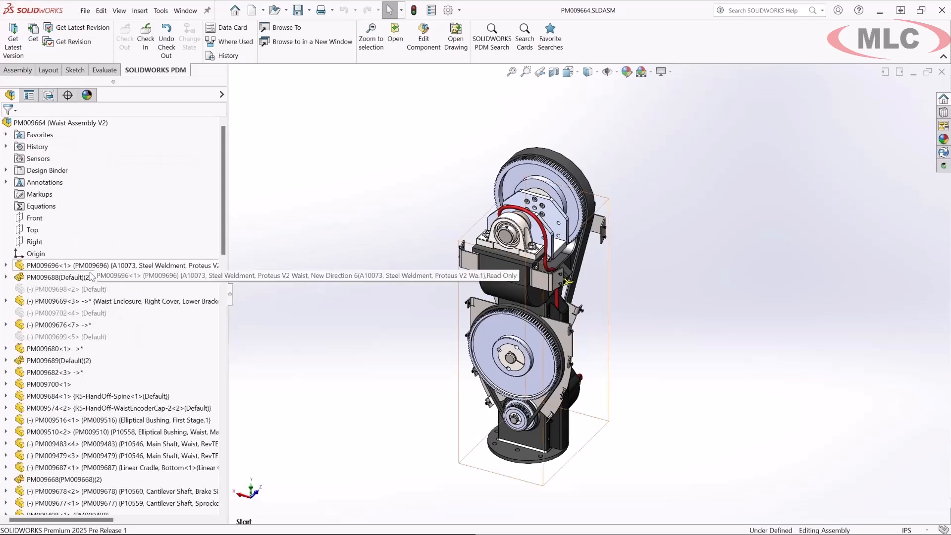
left_click(89, 289)
left_click(85, 316, "ctrl")
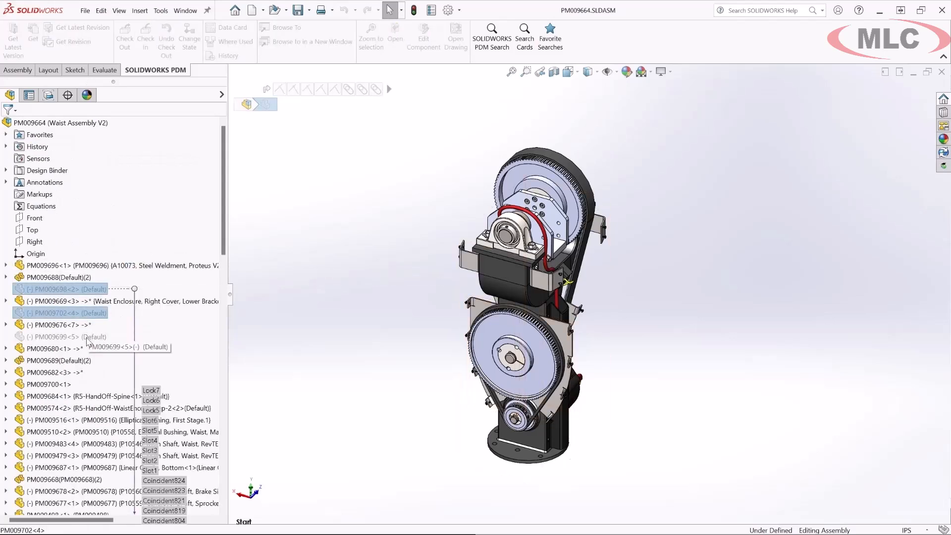
left_click(84, 337, "ctrl")
left_click(143, 310)
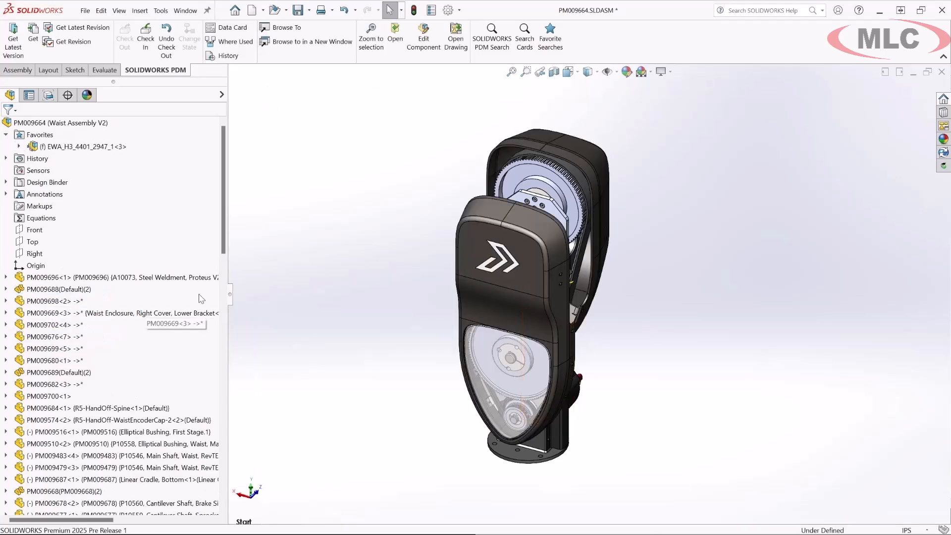
- Check in the waist assembly PM009664 to the vault with the comment "ADDED COVERS"
left_click(943, 152)
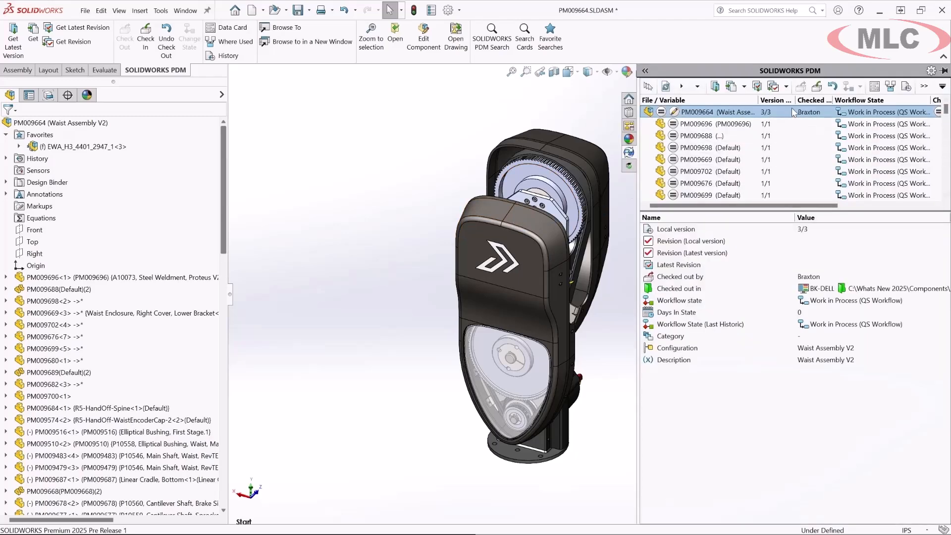
left_click(817, 87)
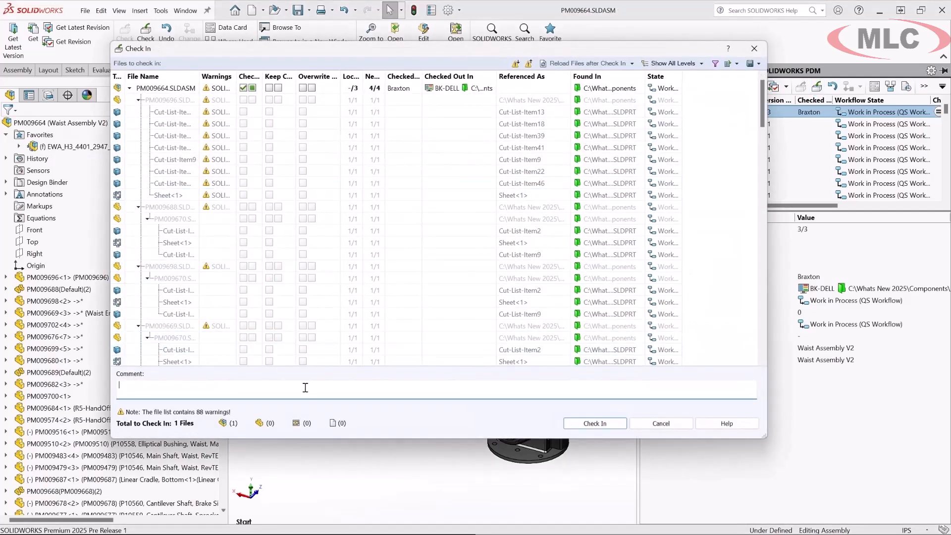
key("Caps_Lock")
type("ADDED COVERS")
left_click(572, 424)
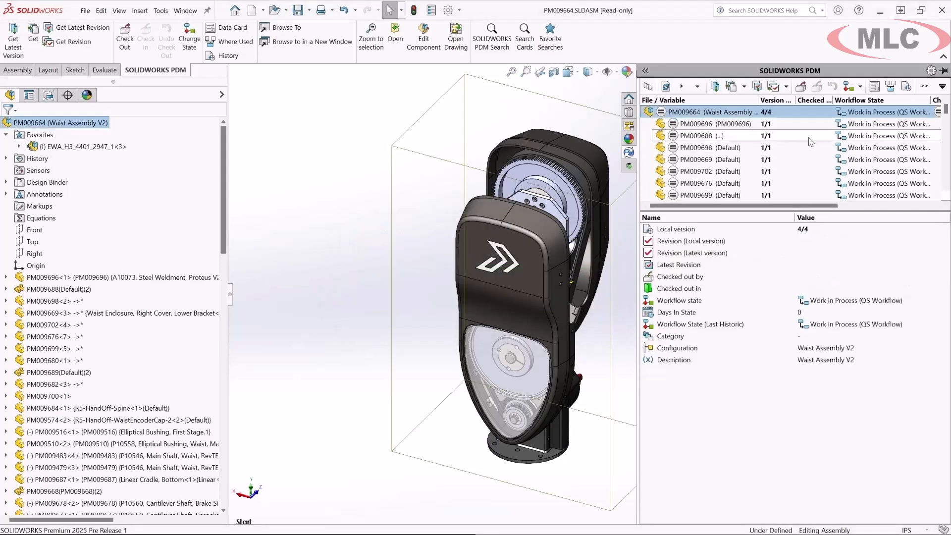
- Submit the waist assembly and its referenced files for approval with the comment "PLEASE REVIEW"
left_click(860, 87)
left_click(875, 124)
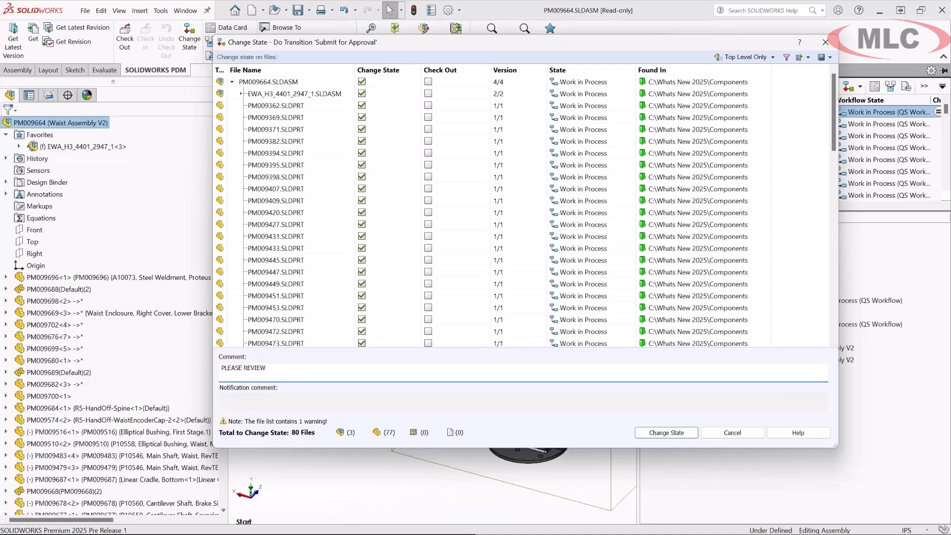
key("Tab")
key("Return")
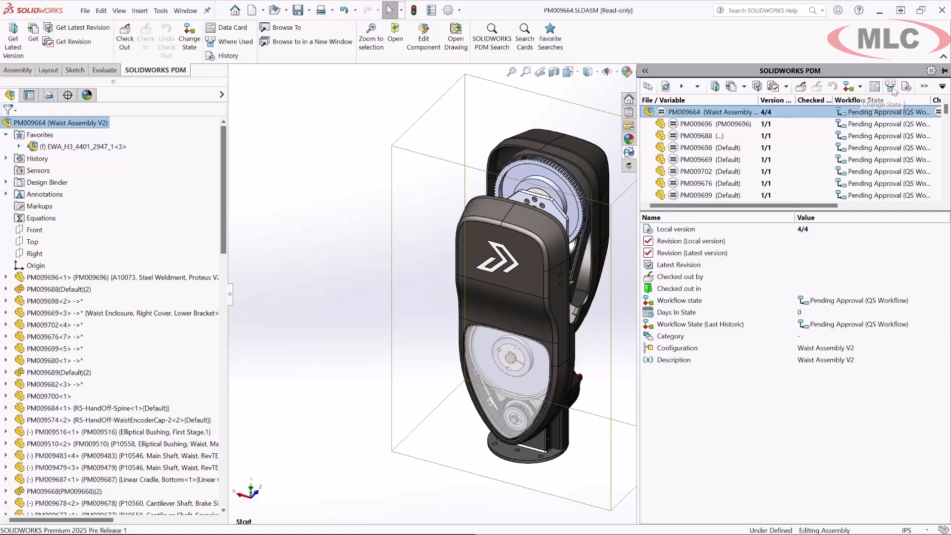
- Review which PDM commands can be shown in the quick access toolbar, leaving the selection as is
left_click(924, 87)
left_click(941, 88)
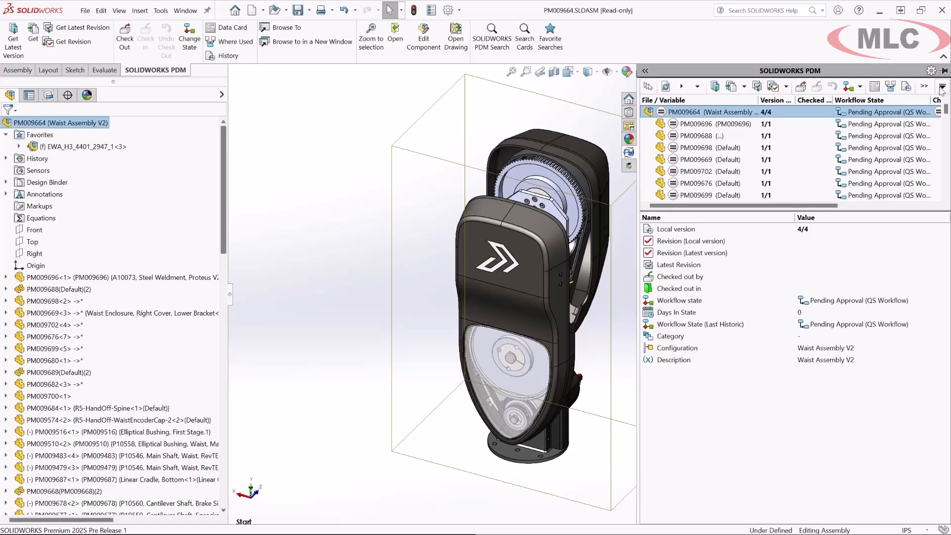
left_click(942, 88)
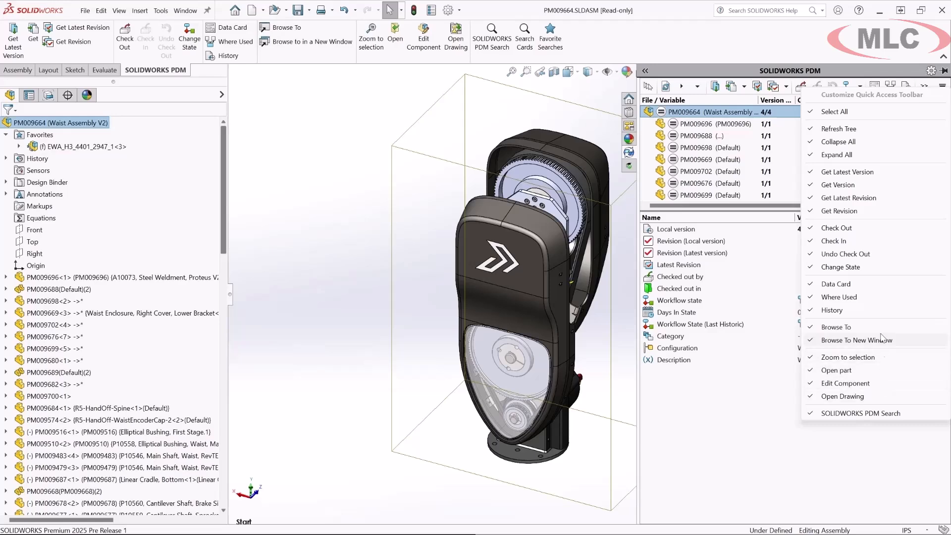
left_click(596, 99)
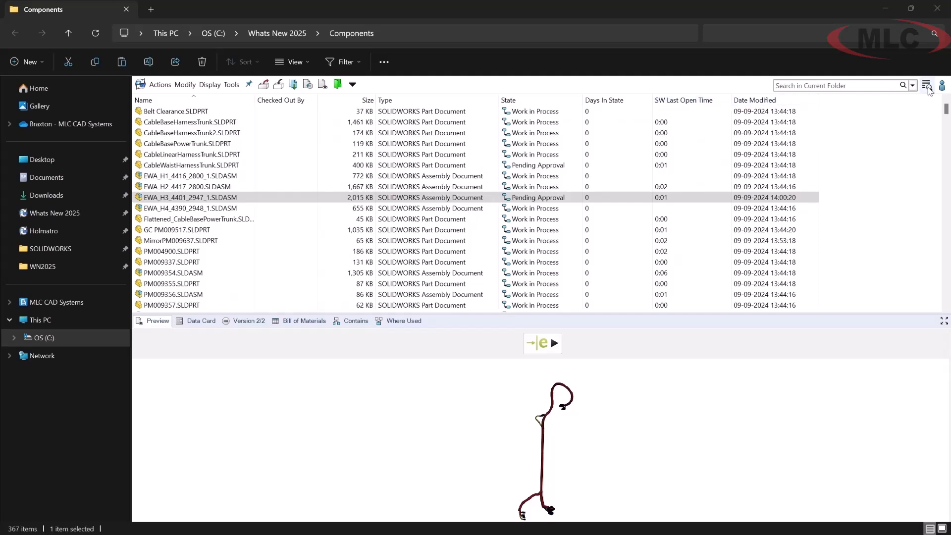
- In File Explorer, open the full vault search for the Components folder and place the file preview beside the search results
left_click(928, 87)
left_click(911, 99)
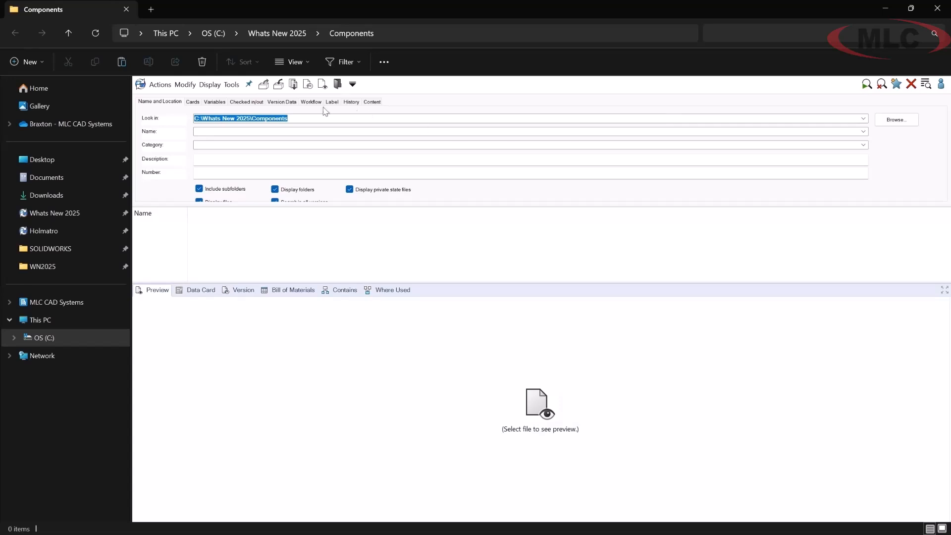
left_click(210, 84)
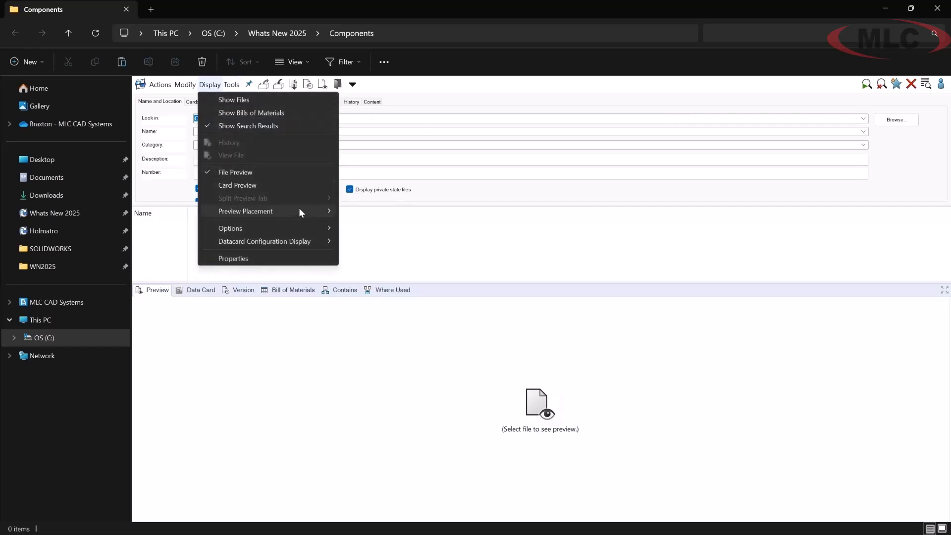
mouse_move(302, 210)
left_click(413, 213)
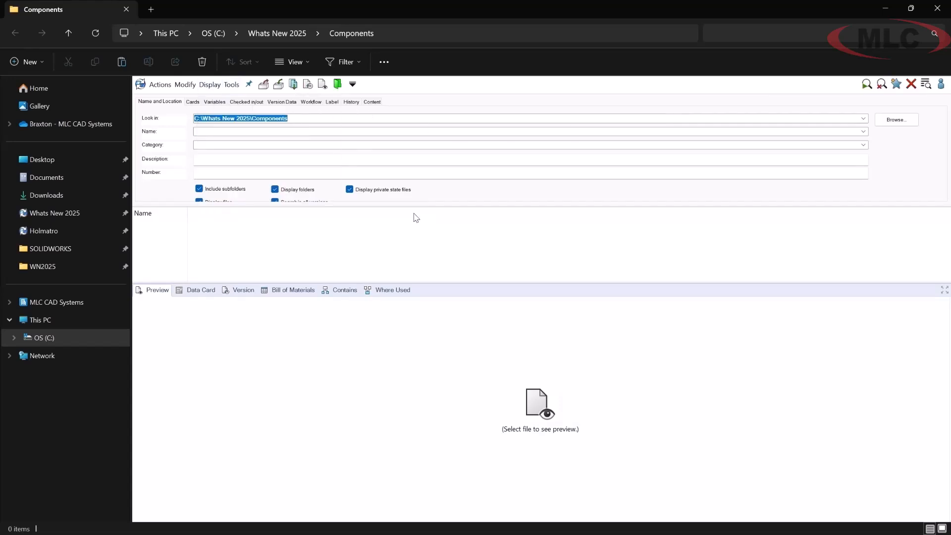
- Search the Components folder for number 9629 and select the matching assembly
left_click(295, 177)
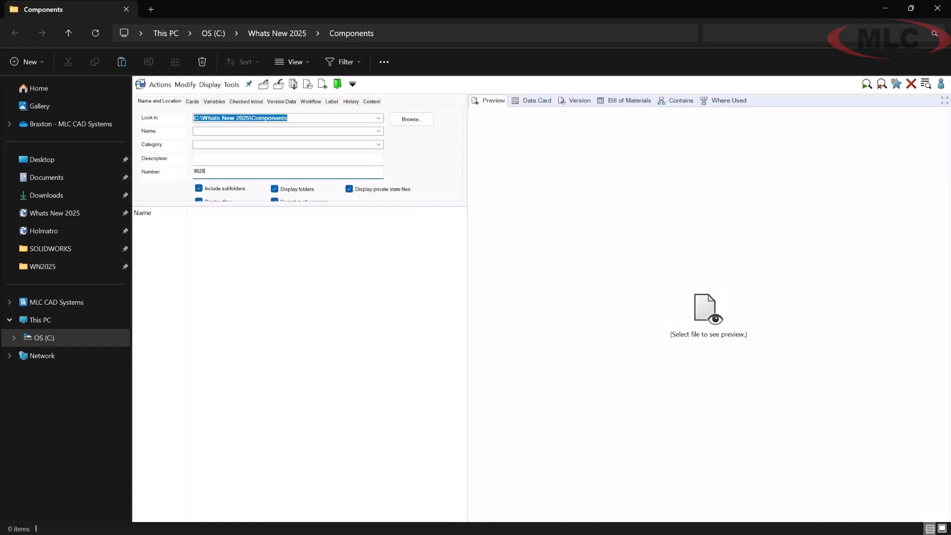
key("Return")
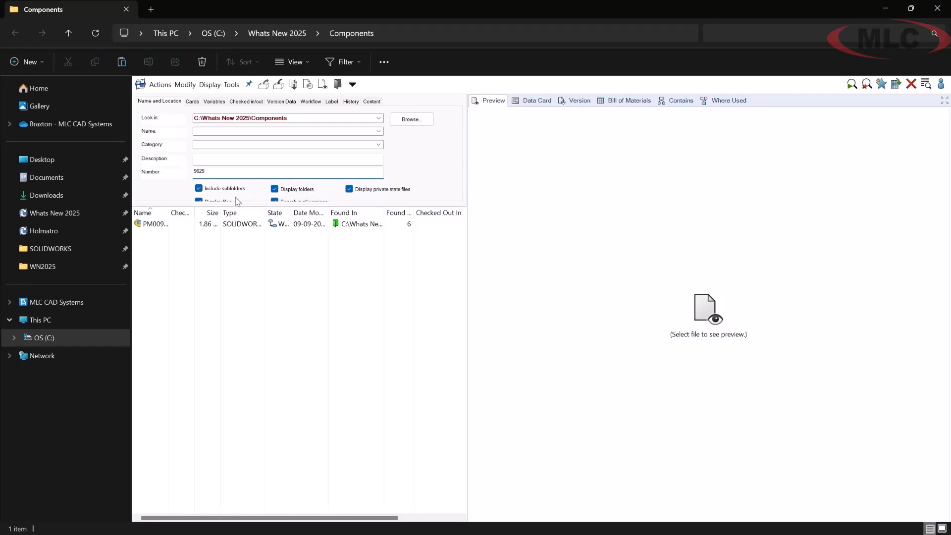
left_click(156, 226)
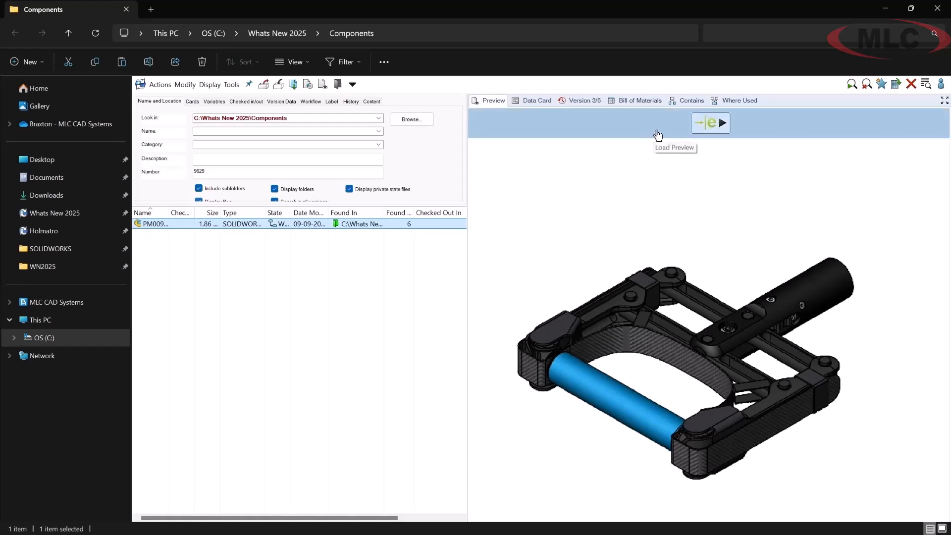
- Load the selected assembly's interactive 3D preview, rotate the model slightly, and show the file's version details
left_click(658, 136)
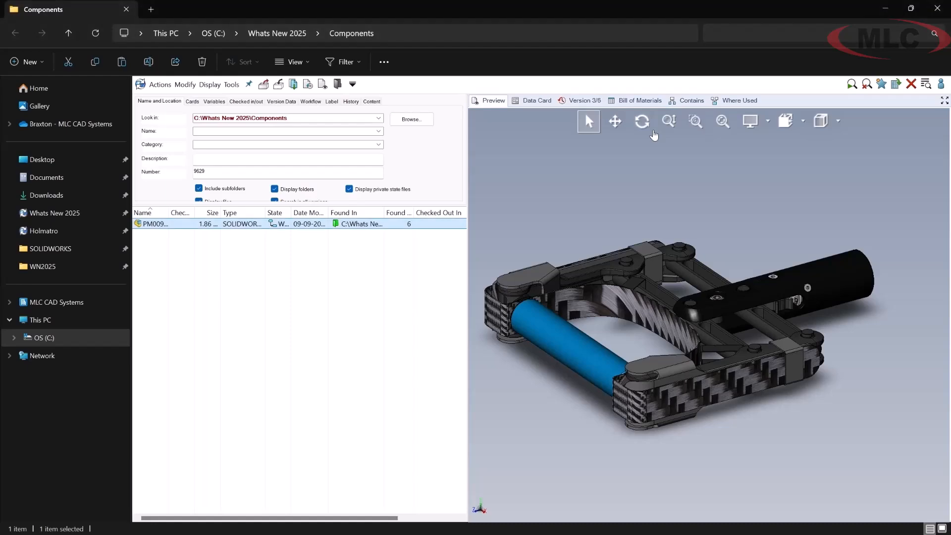
mouse_move(649, 206)
middle_mouse_down()
mouse_move(685, 226)
mouse_move(648, 176)
mouse_move(689, 179)
mouse_move(646, 205)
mouse_move(649, 197)
middle_mouse_up()
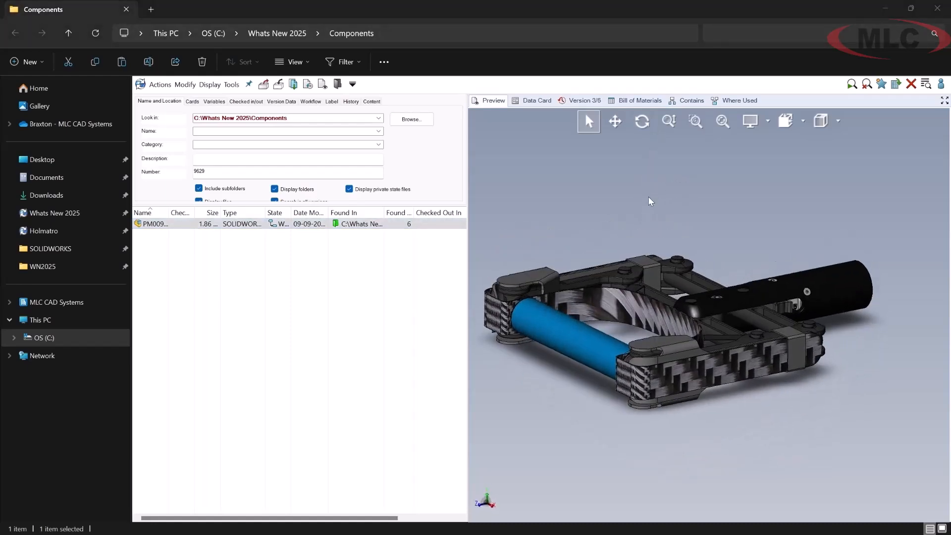
left_click(581, 100)
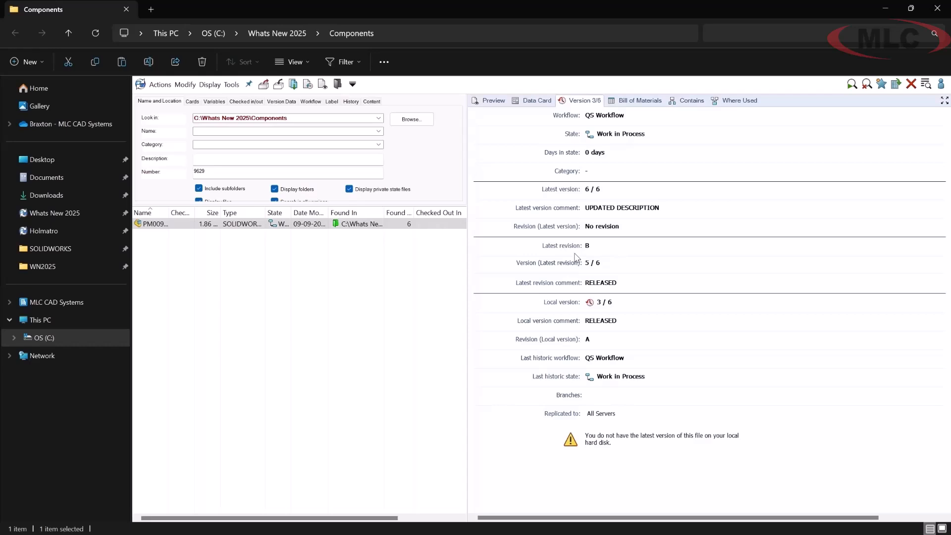
- Get revision B of the selected assembly together with all its referenced files
left_click(163, 85)
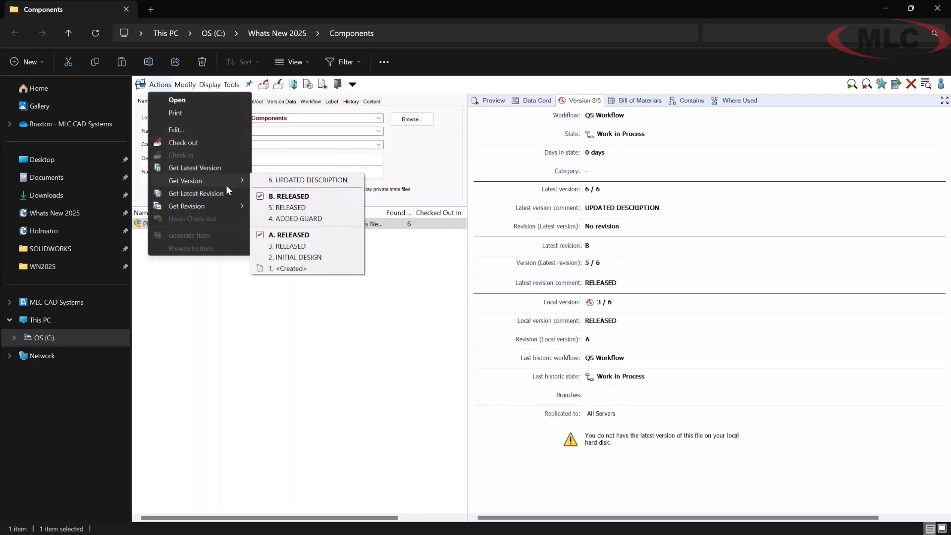
mouse_move(229, 208)
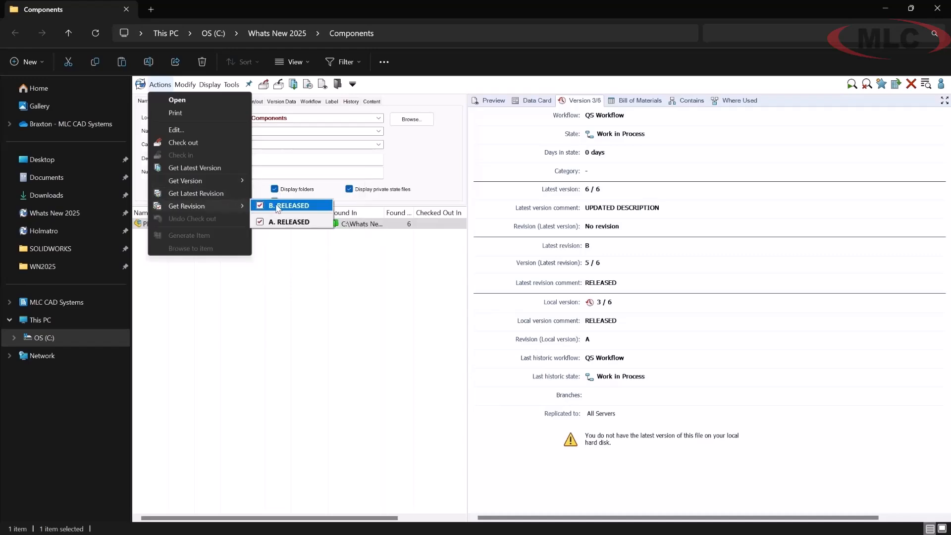
left_click(293, 207)
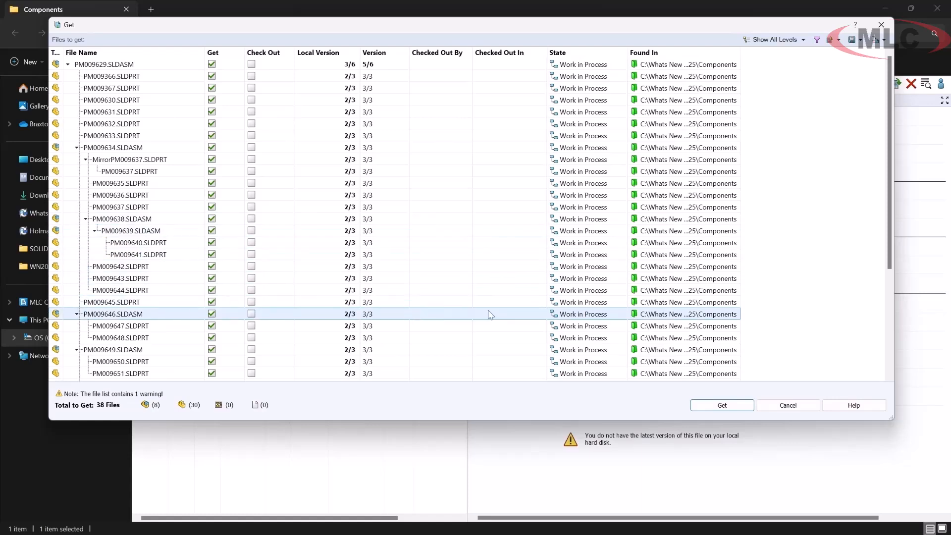
left_click(722, 406)
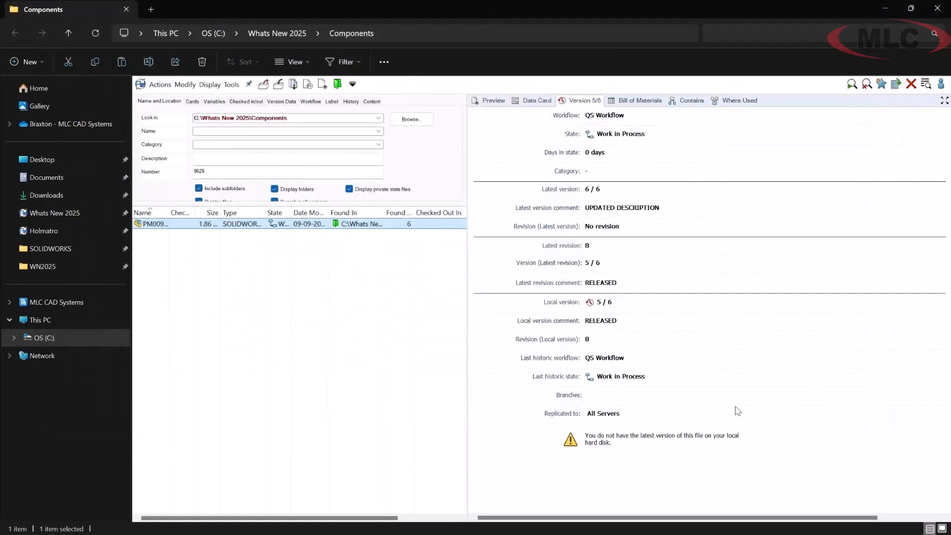
- Widen the search to the Whats New 2025 folder, search for number 9353, and select the matching assembly
left_click(377, 119)
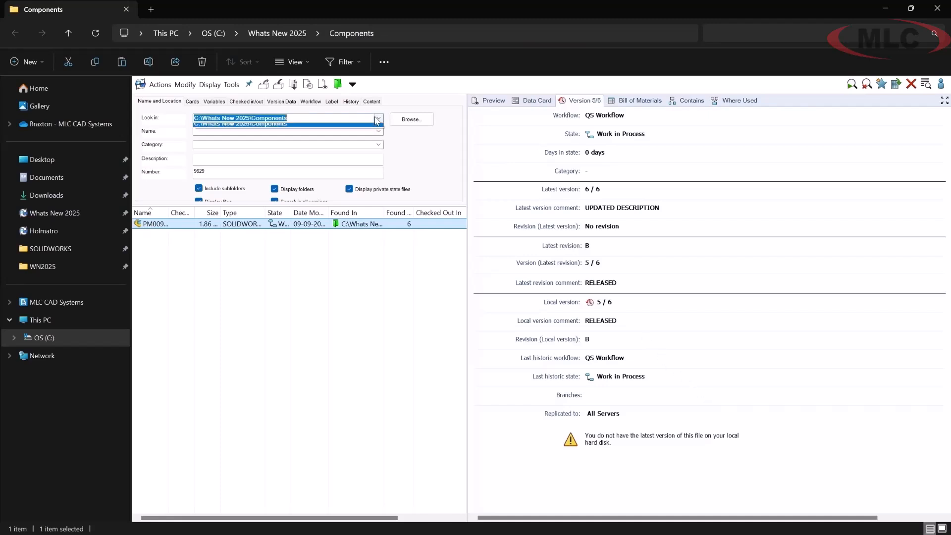
left_click(410, 119)
left_click(429, 200)
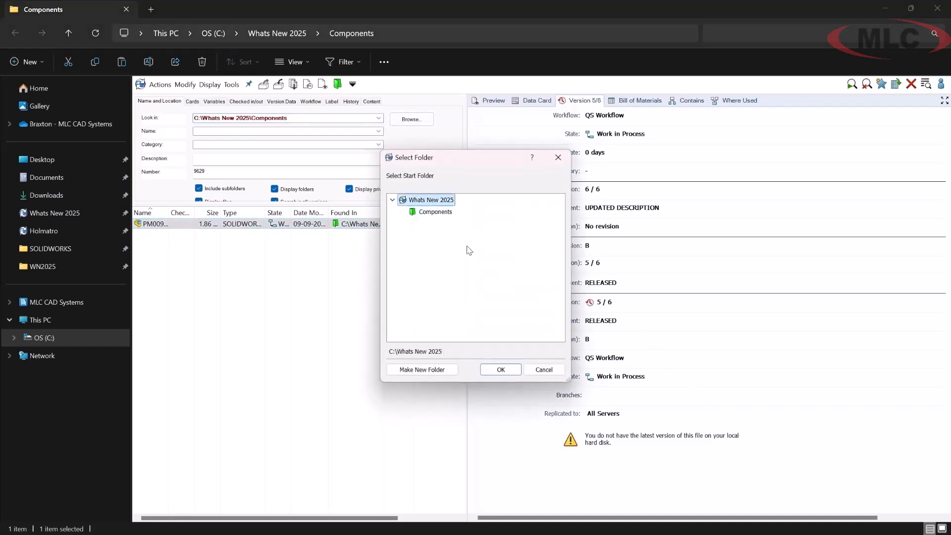
left_click(501, 371)
left_click_drag(244, 170, 143, 172)
type("9353")
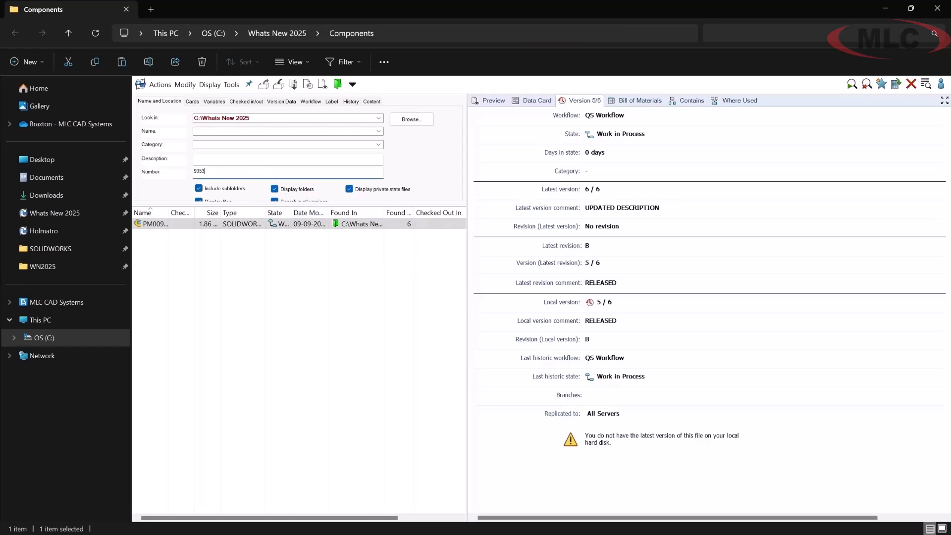
key("Return")
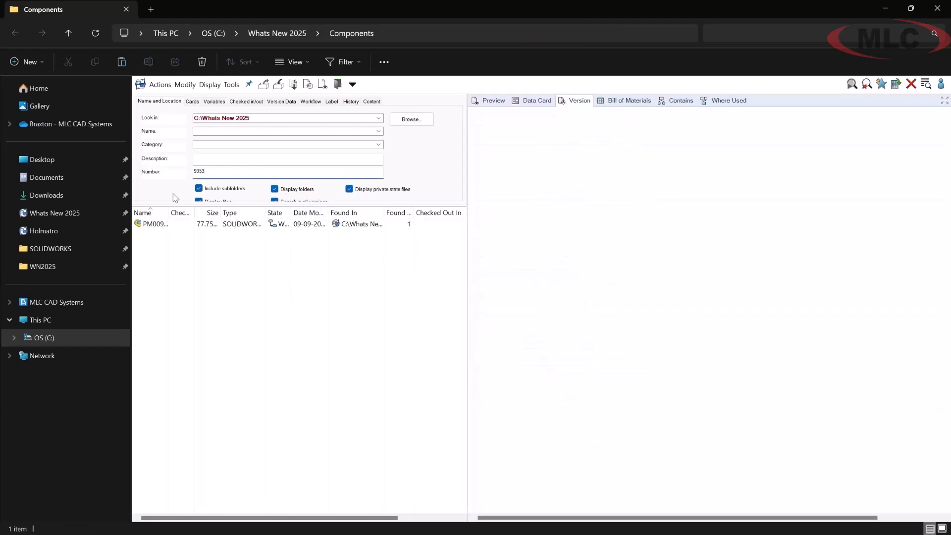
left_click(159, 226)
- Show the selected assembly's bill of materials in the Flattened view
left_click(649, 101)
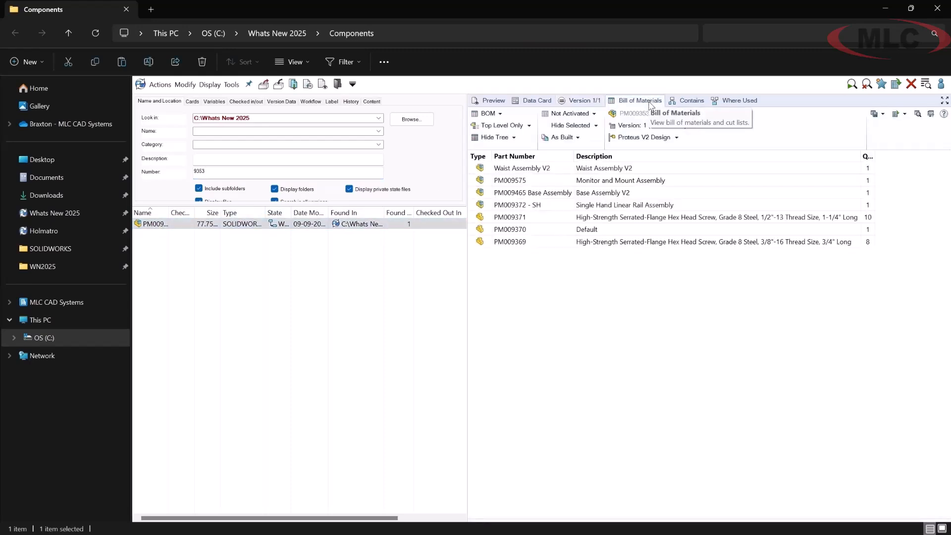
left_click(529, 126)
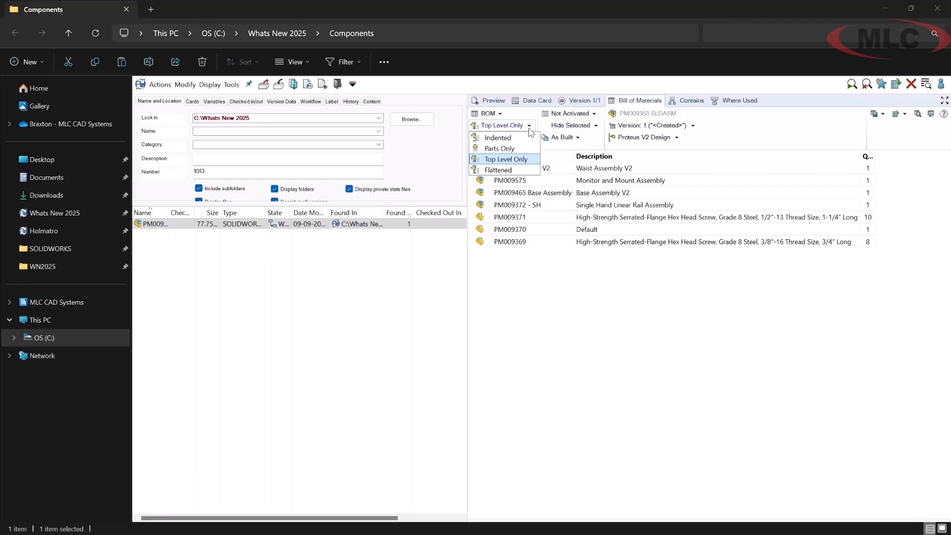
left_click(523, 170)
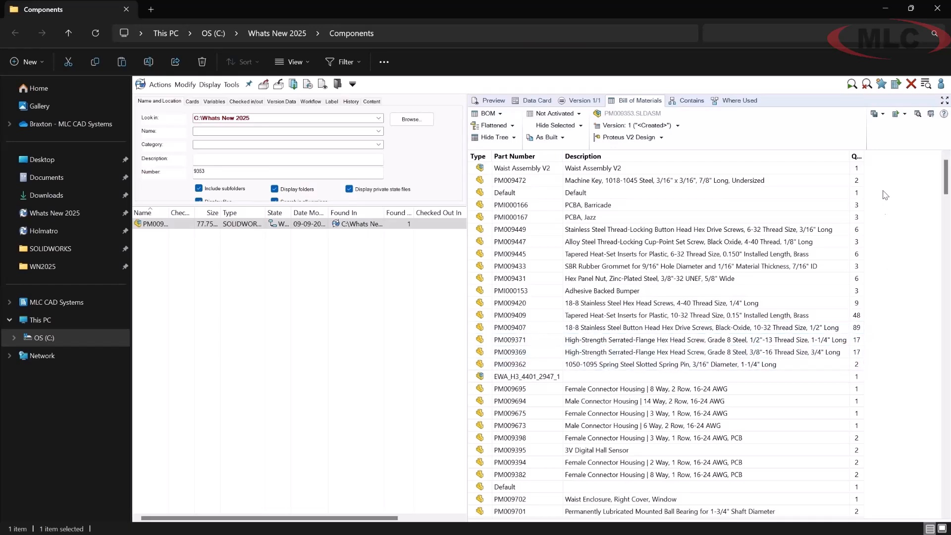
- Export the flattened bill of materials to Excel with document previews and no Level column, and check the Waist Assembly V2 preview
left_click(905, 118)
left_click(927, 142)
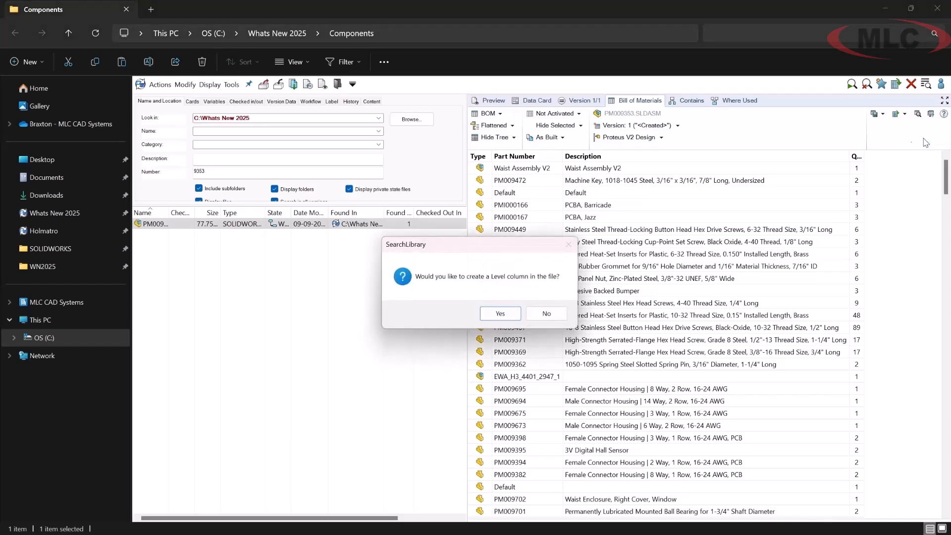
left_click(546, 313)
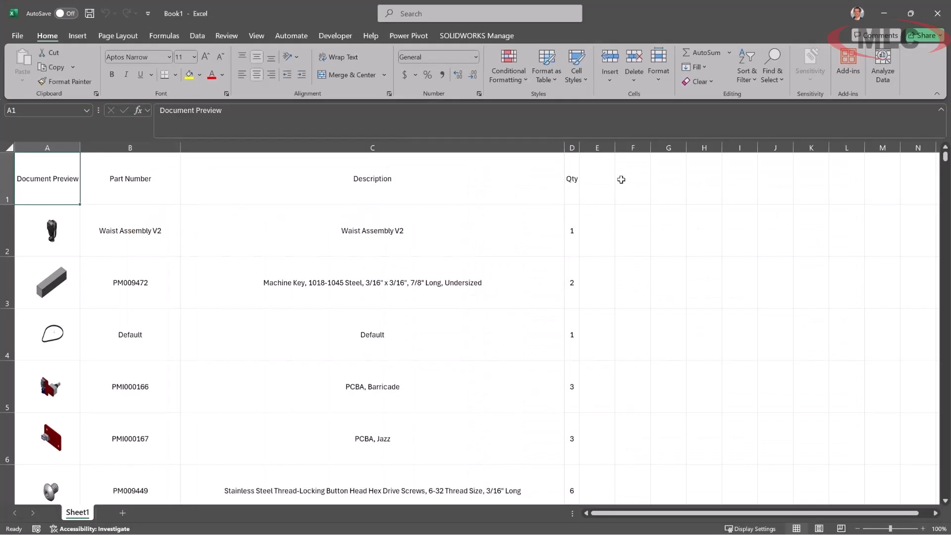
left_click(59, 231)
left_click(287, 245)
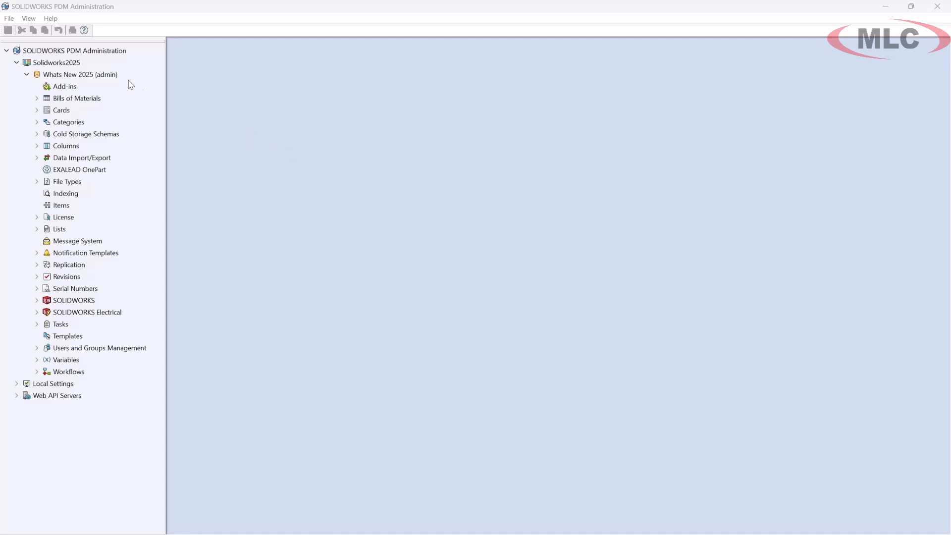
- In SOLIDWORKS PDM Administration, display the log-in and log-out log of the Whats New 2025 vault
right_click(103, 75)
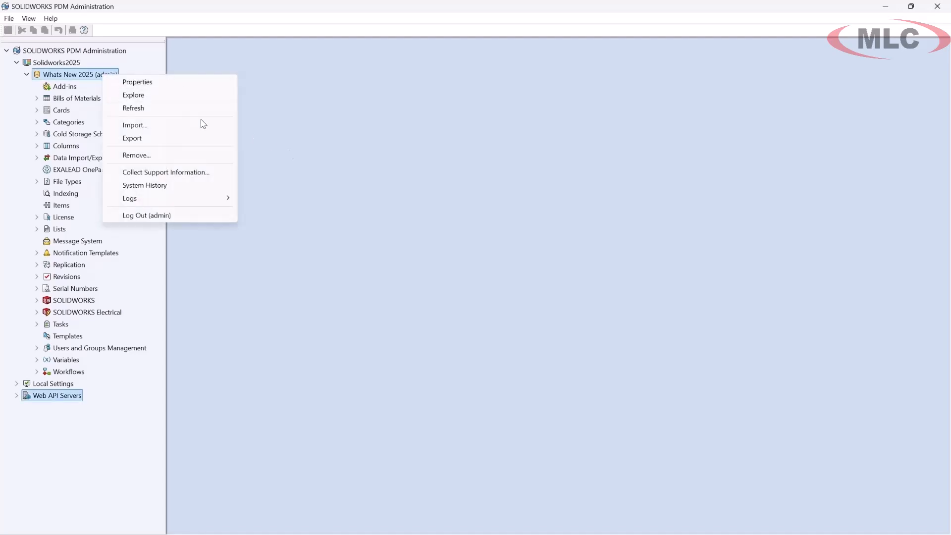
mouse_move(199, 199)
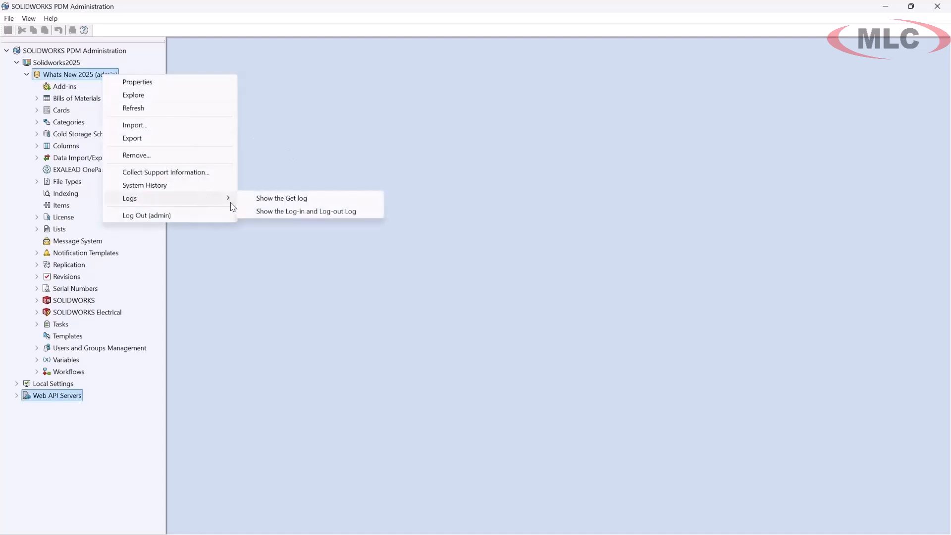
left_click(328, 211)
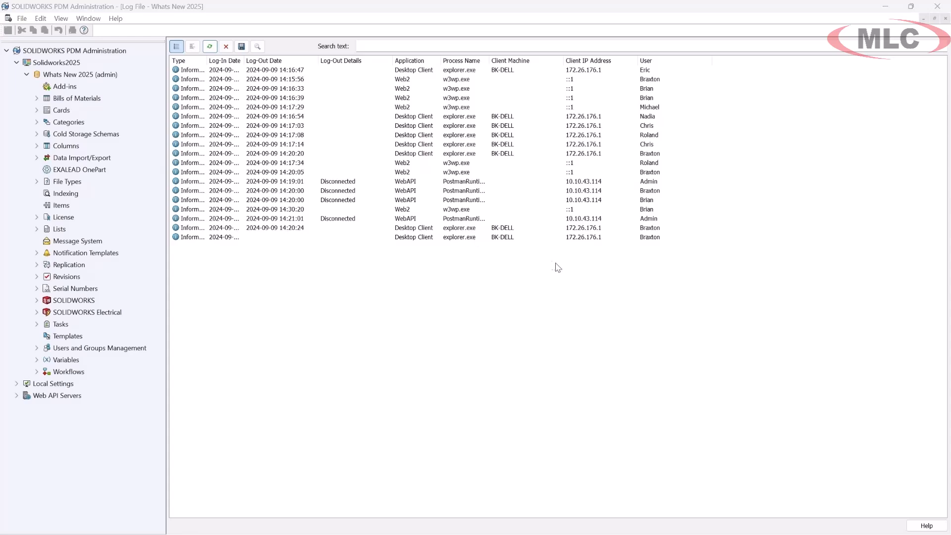
- Review the default BOM View and Tree View options of the vault's BOM template, leaving both settings as they are
left_click(36, 99)
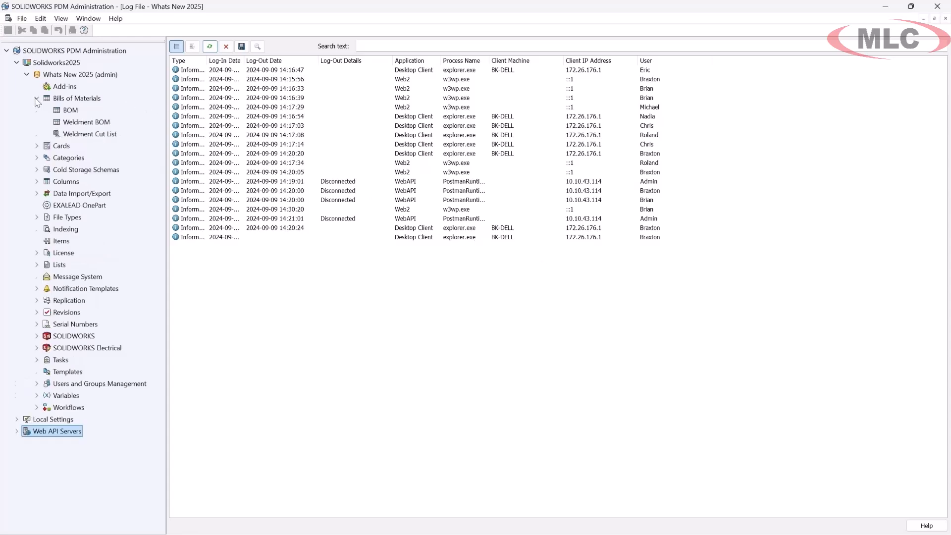
double_click(74, 111)
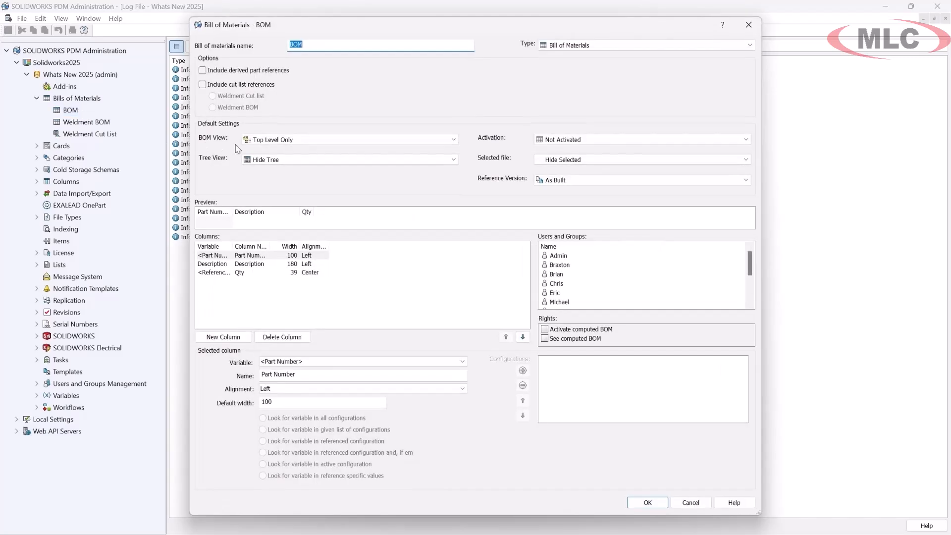
left_click(331, 141)
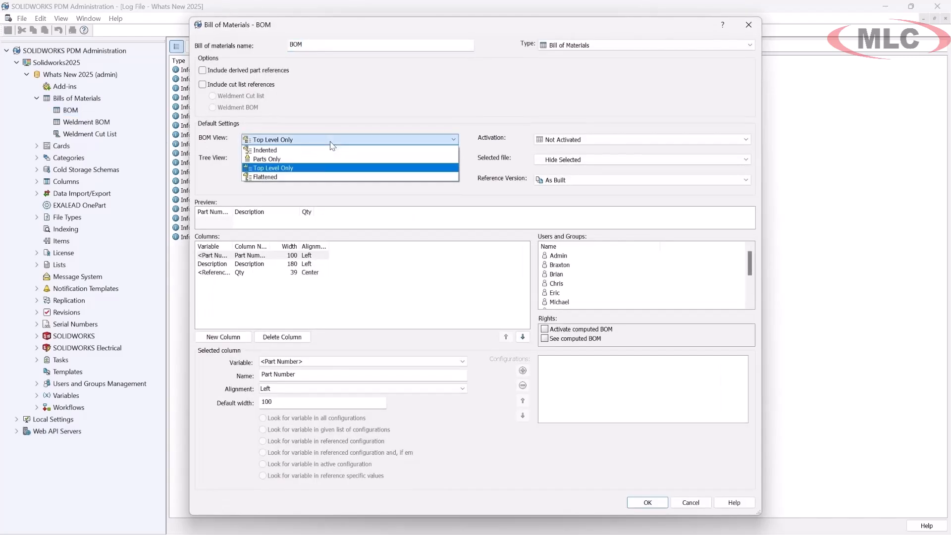
left_click(331, 140)
left_click(353, 160)
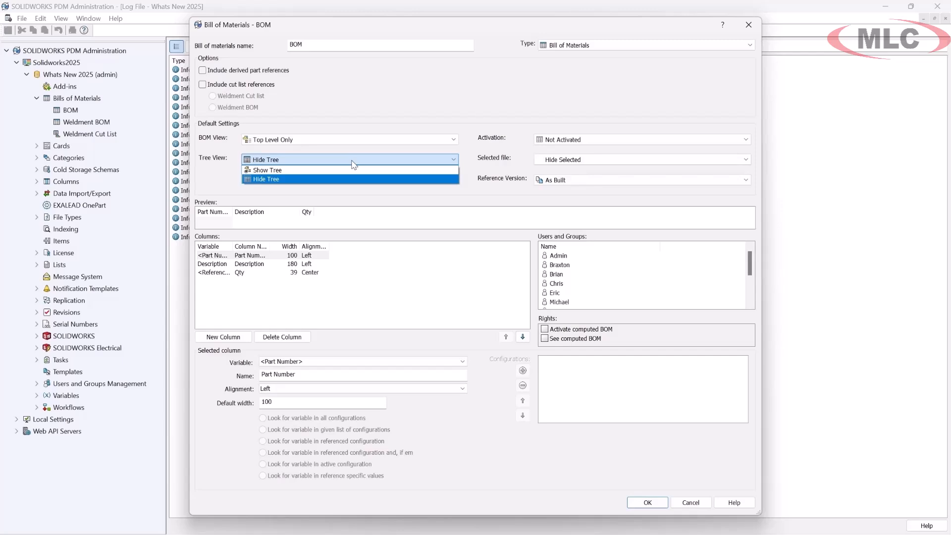
left_click(353, 164)
key("Escape")
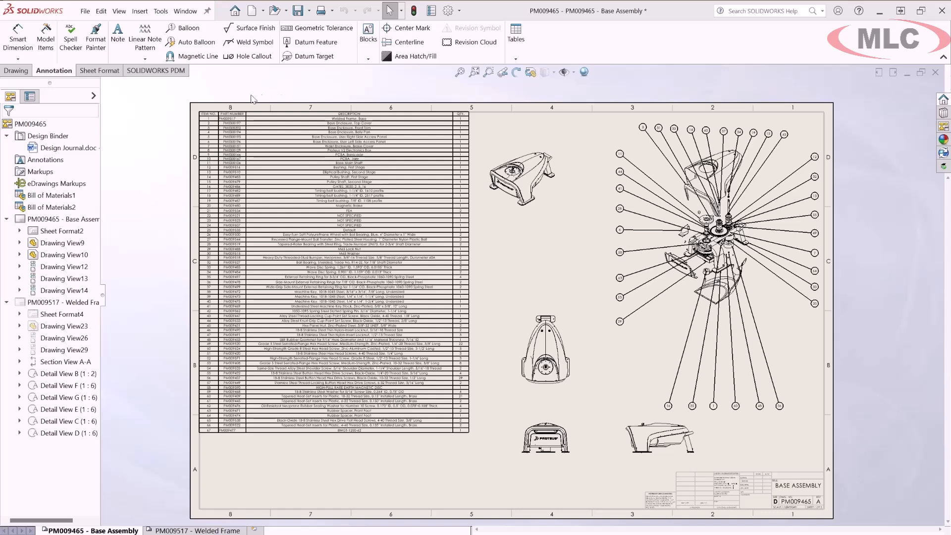
- In SOLIDWORKS, reload the PM009465 drawing from disk, discarding its unsaved changes
left_click(86, 12)
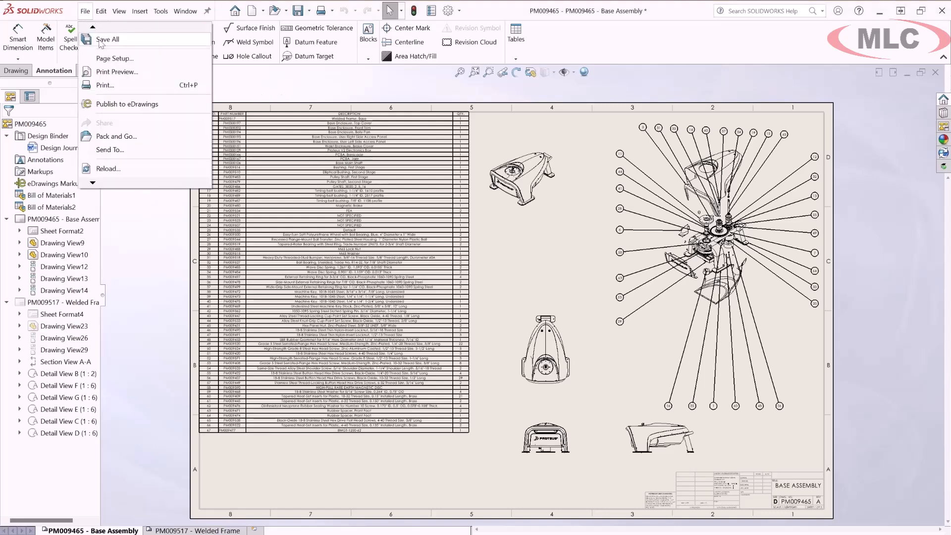
left_click(108, 169)
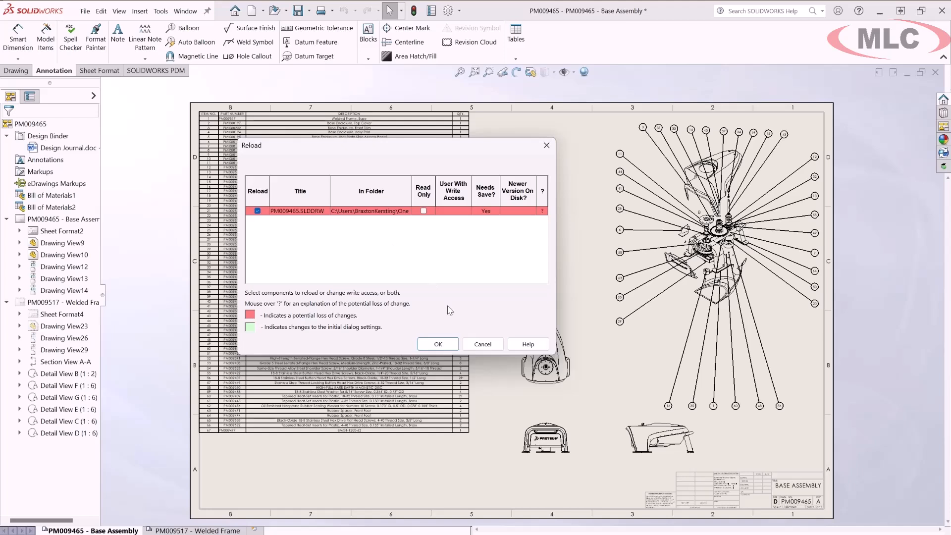
left_click(455, 346)
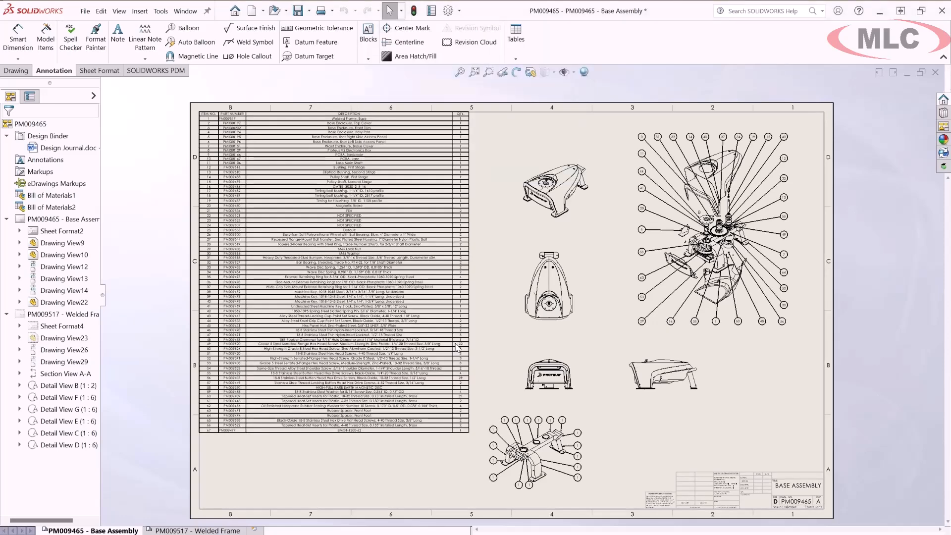
- Enable Detailed cut list for the bill of materials on the Base Assembly sheet
mouse_move(280, 194)
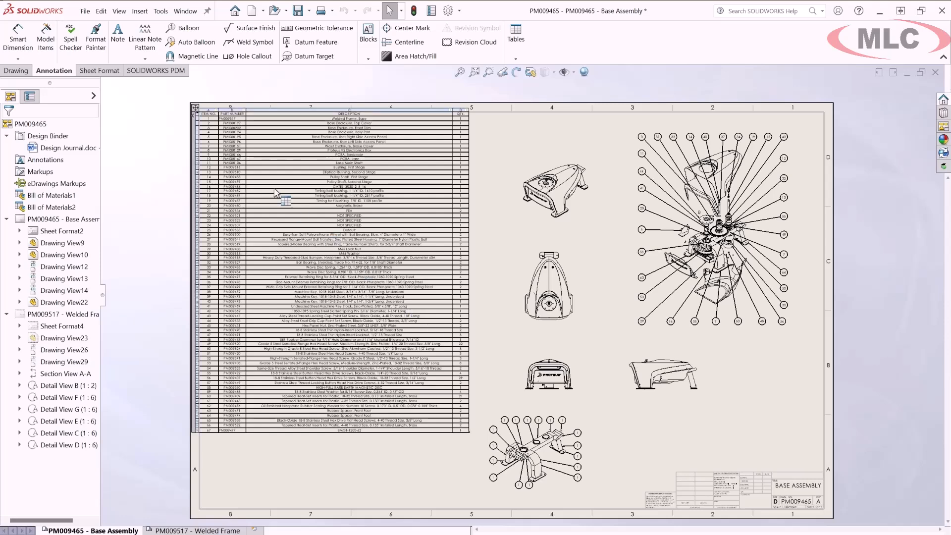
left_click(202, 108)
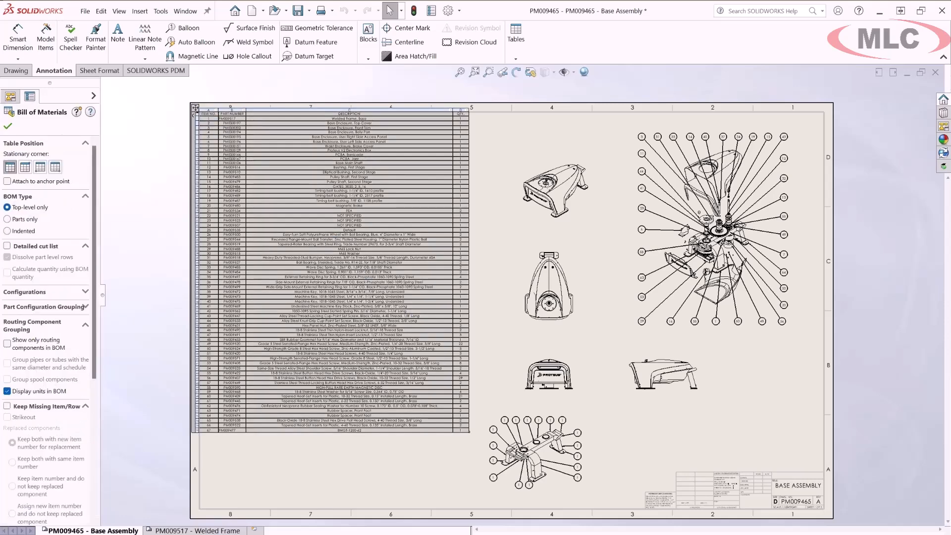
scroll(260, 468, "down", 3)
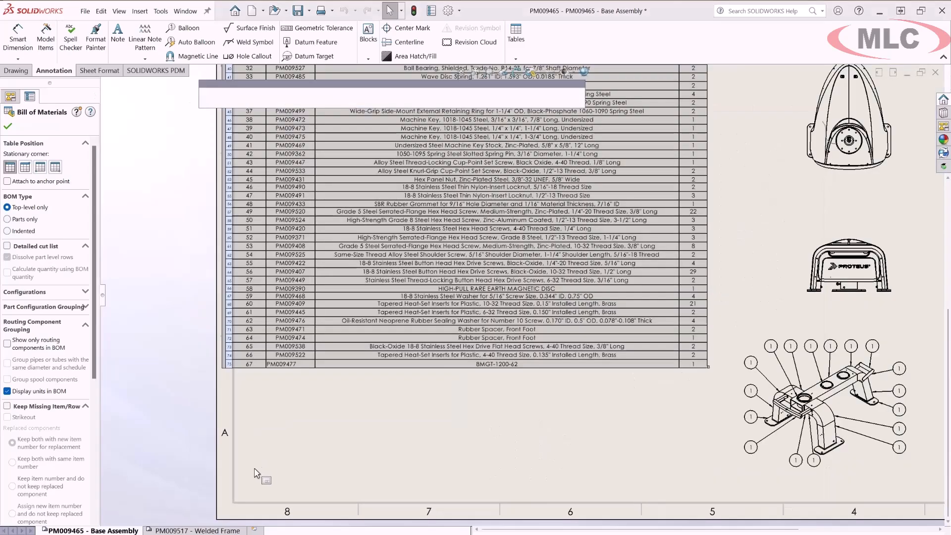
left_click(7, 246)
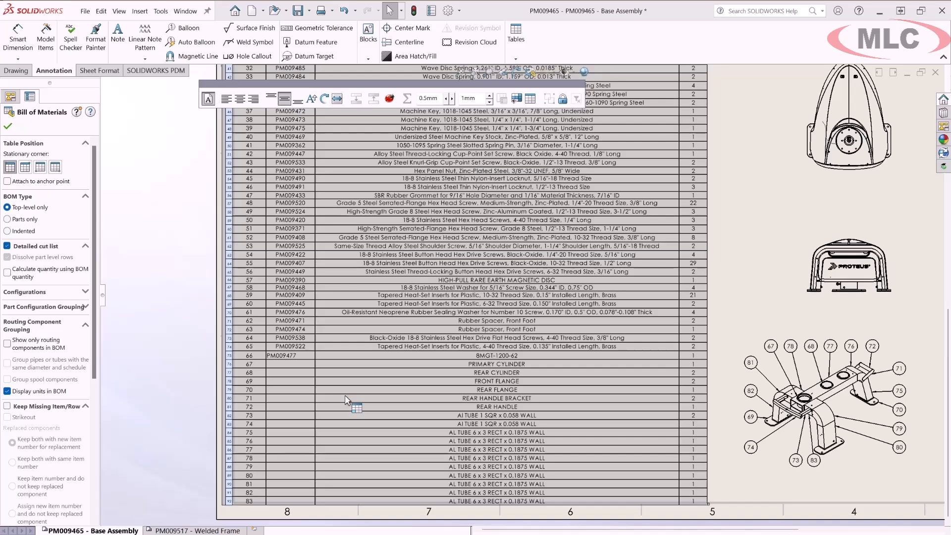
- On the Welded Frame sheet, make the bill of materials calculate its quantities using BOM quantity
left_click(183, 529)
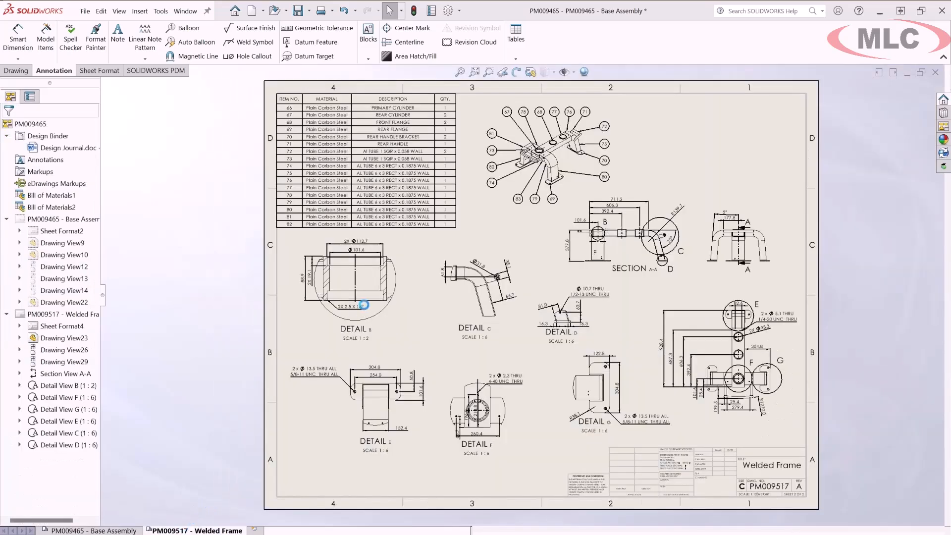
key("space")
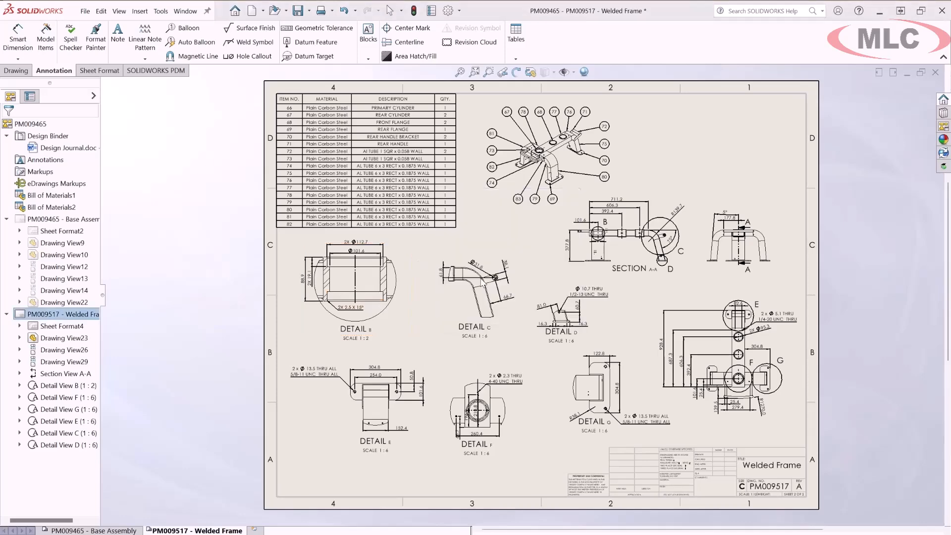
left_click(474, 276)
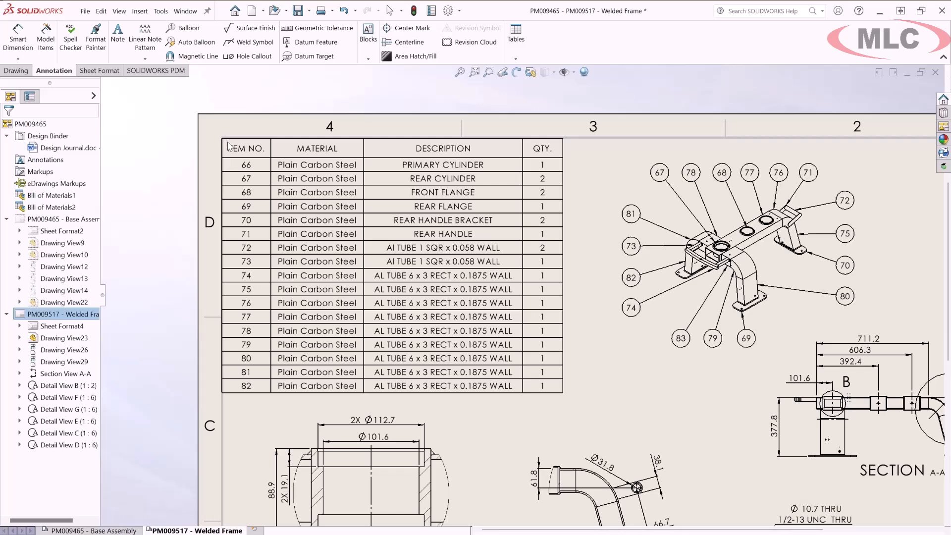
left_click(229, 146)
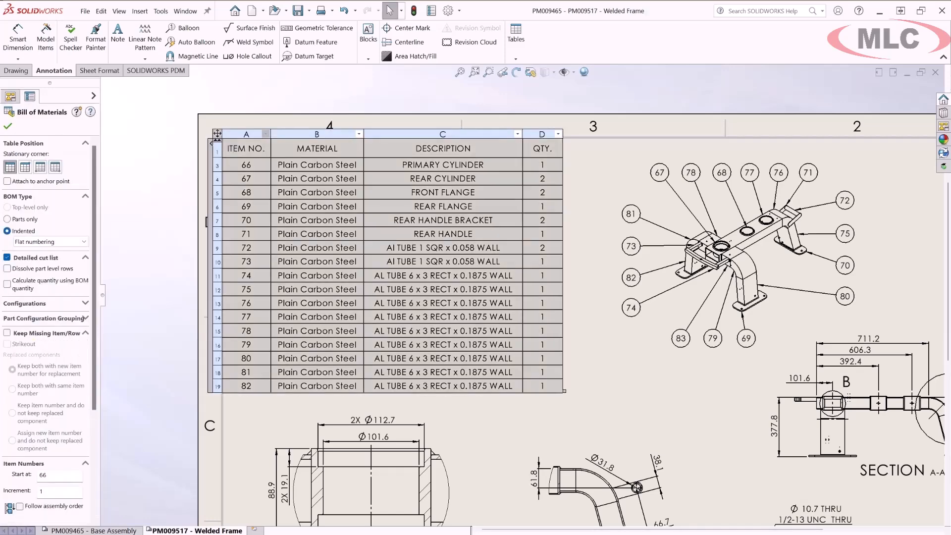
left_click(7, 284)
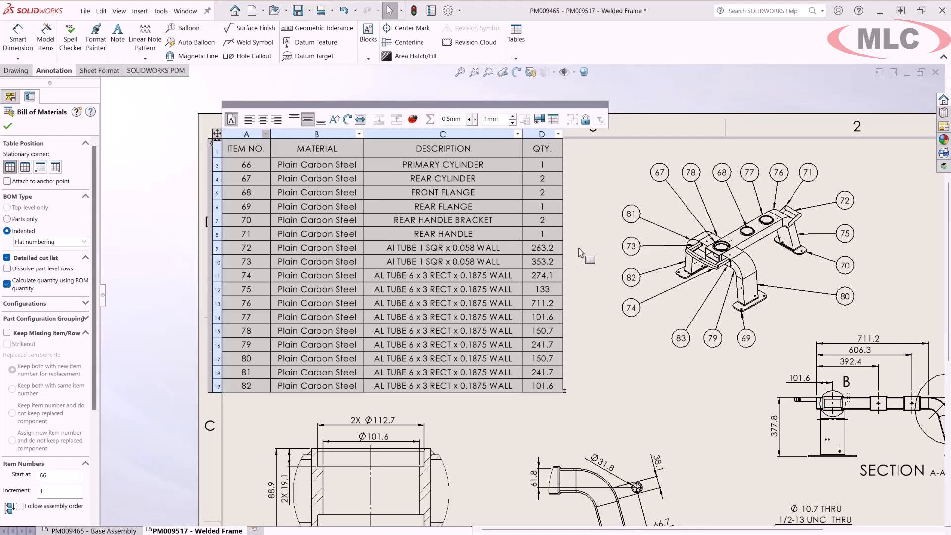
middle_click_drag(582, 253, 653, 58)
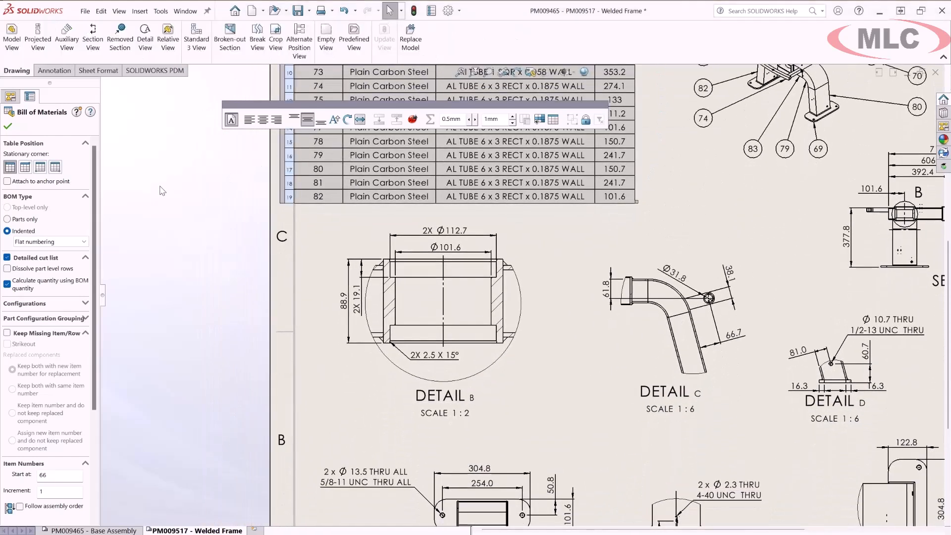
- Add a surface finish symbol in the Machined Finish style, with a leader to the inner bore wall in Detail B
left_click(8, 126)
left_click(39, 70)
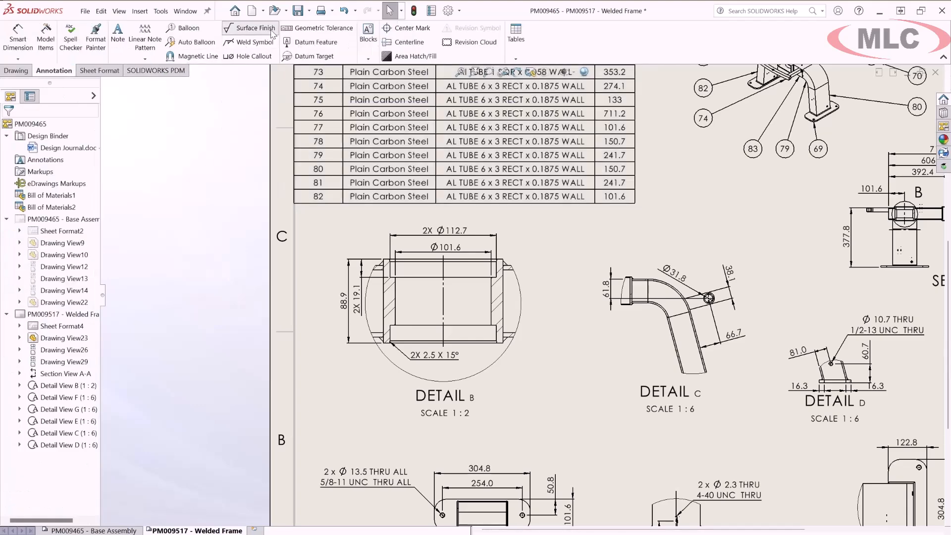
left_click(253, 28)
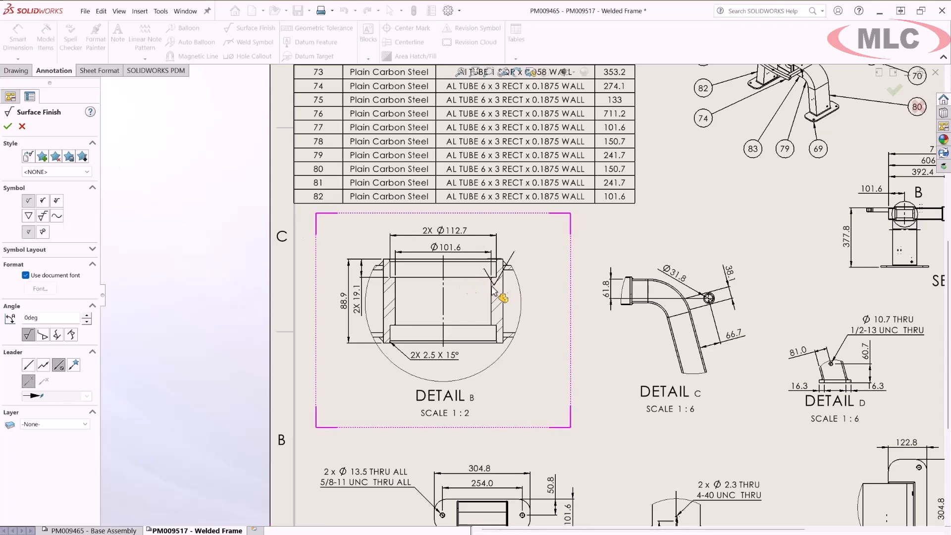
left_click(87, 171)
left_click(55, 186)
left_click(494, 288)
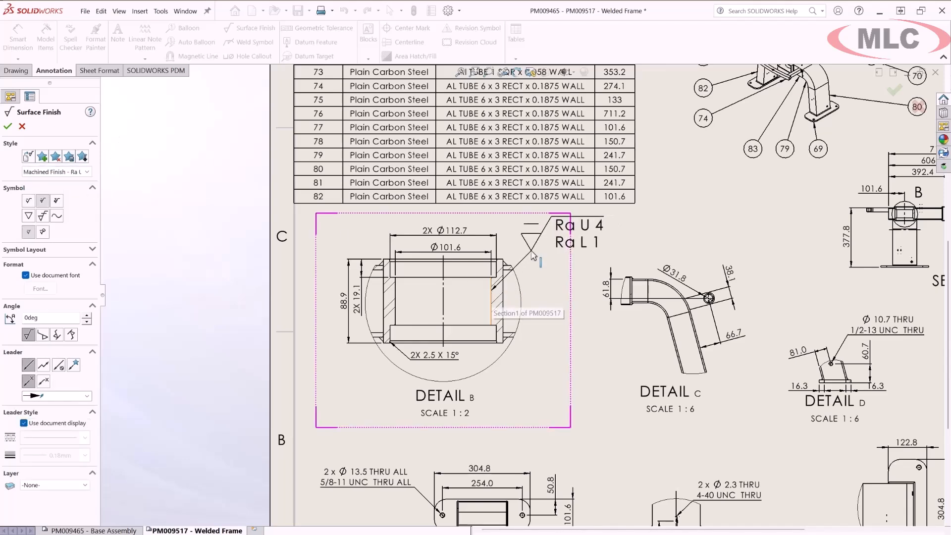
left_click(556, 252)
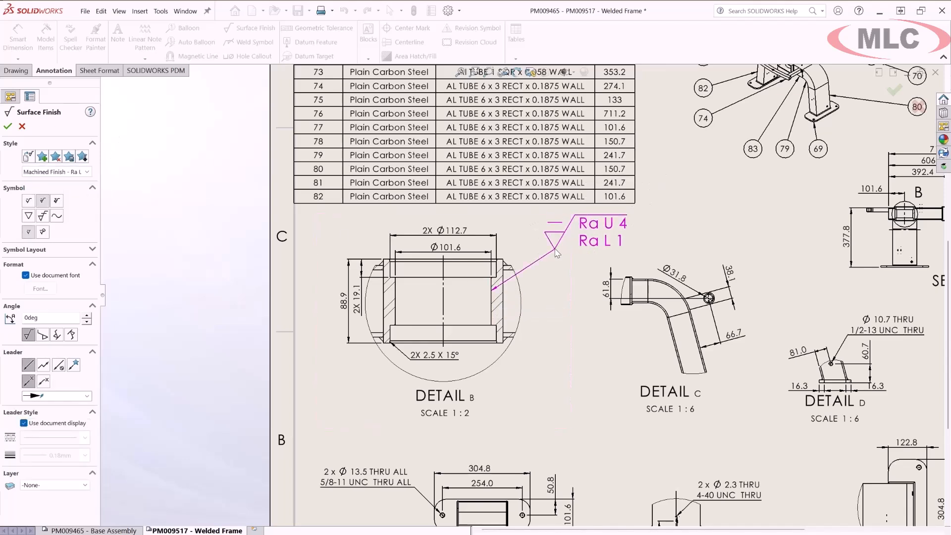
key("Escape")
key("f")
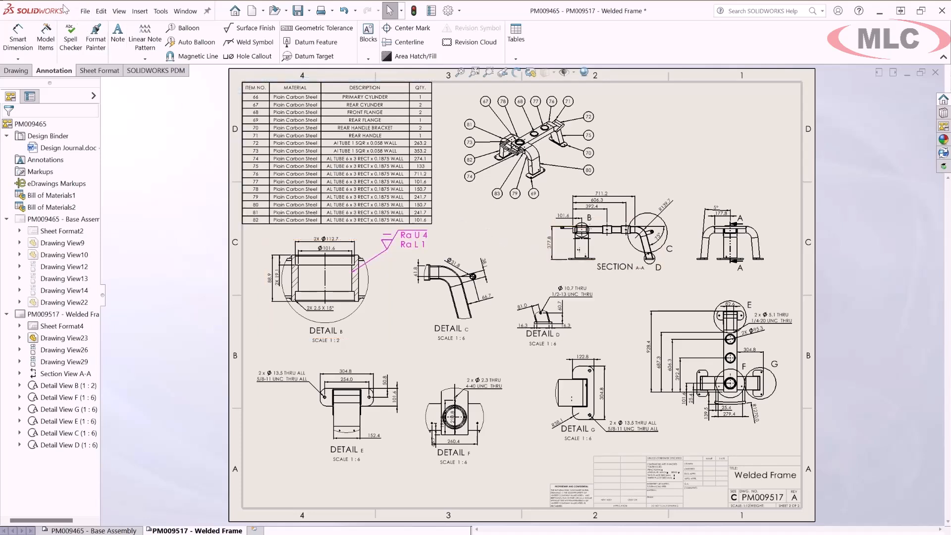
- Set up saving the drawing as the DWG file PM009465.DWG and open the export options
left_click(82, 12)
scroll(102, 42, "up", 2)
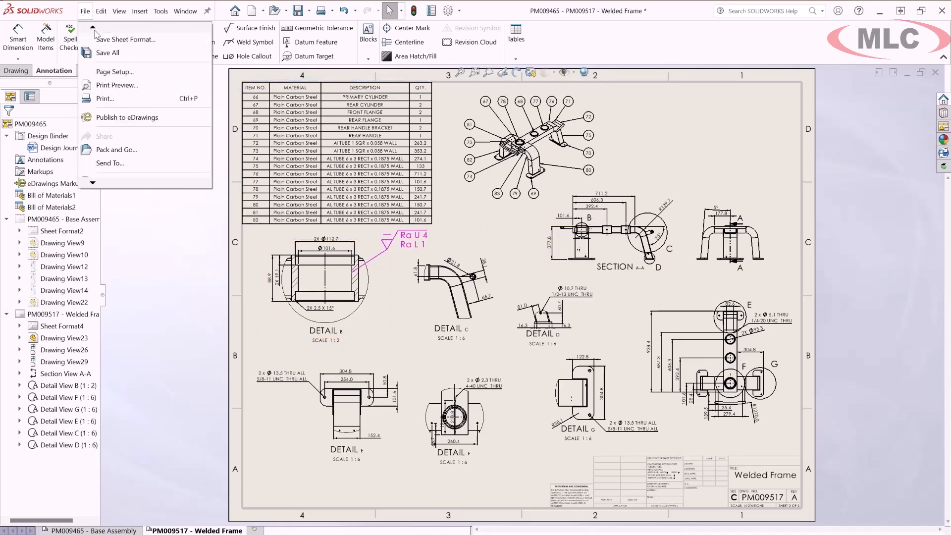
left_click(124, 54)
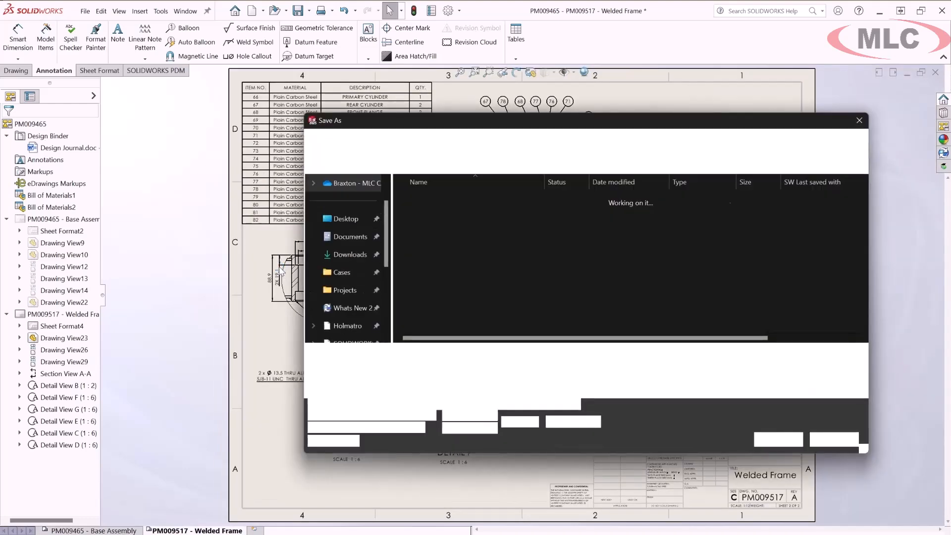
left_click(467, 369)
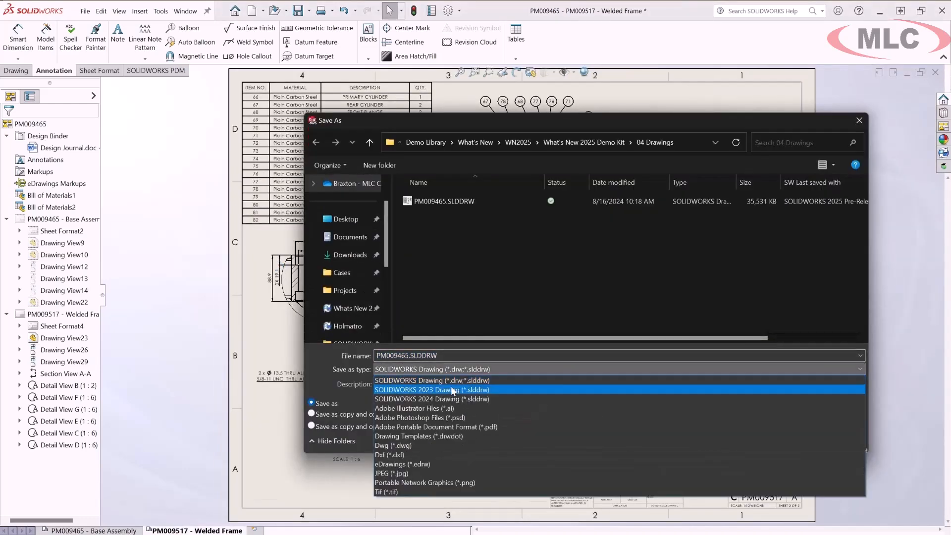
left_click(431, 445)
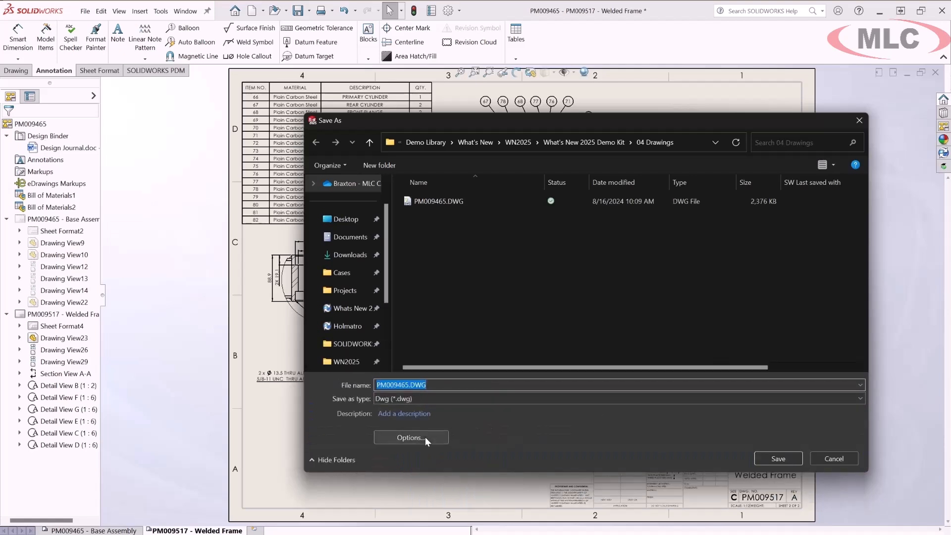
left_click(426, 437)
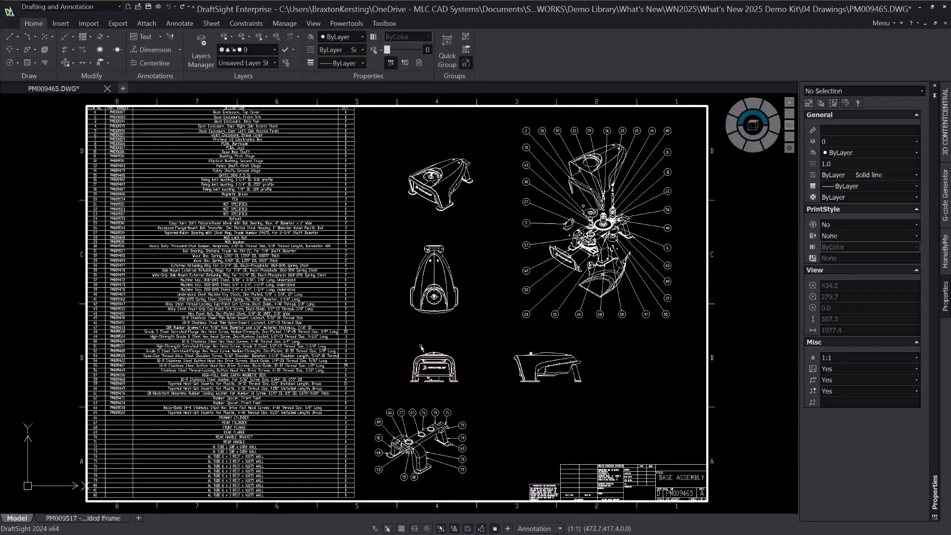
- In DraftSight, examine the exported top view of the base assembly in PM009465.DWG by selecting its geometry
scroll(441, 285, "up", 4)
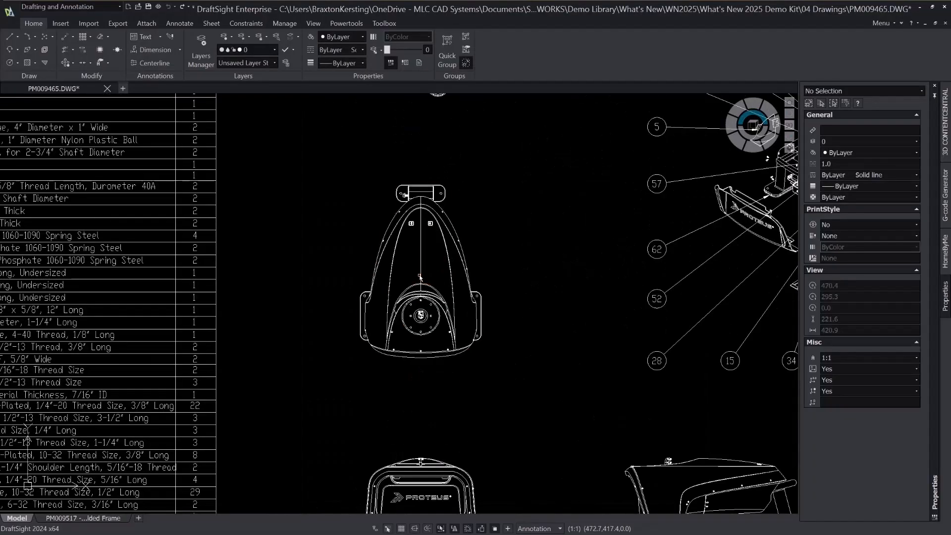
left_click(422, 276)
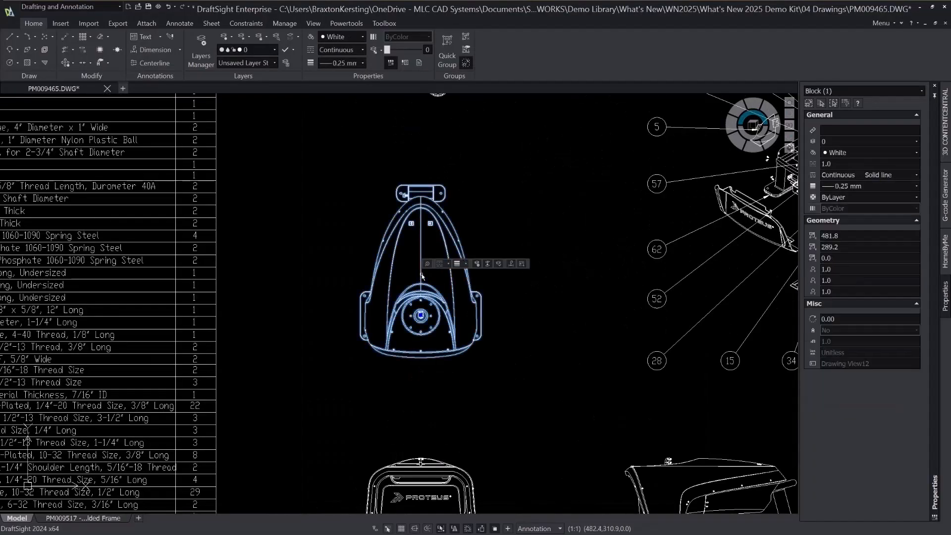
left_click(421, 315)
left_click(528, 381)
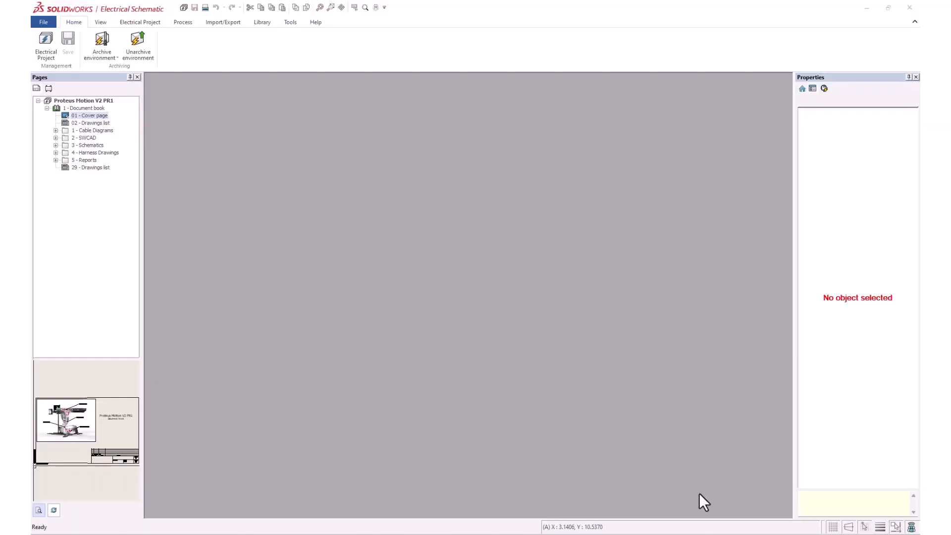
- In SOLIDWORKS Electrical, view the Cover page, Waist Wiring and Linear Wiring drawings at their opening zoom, closing all three when done
double_click(102, 117)
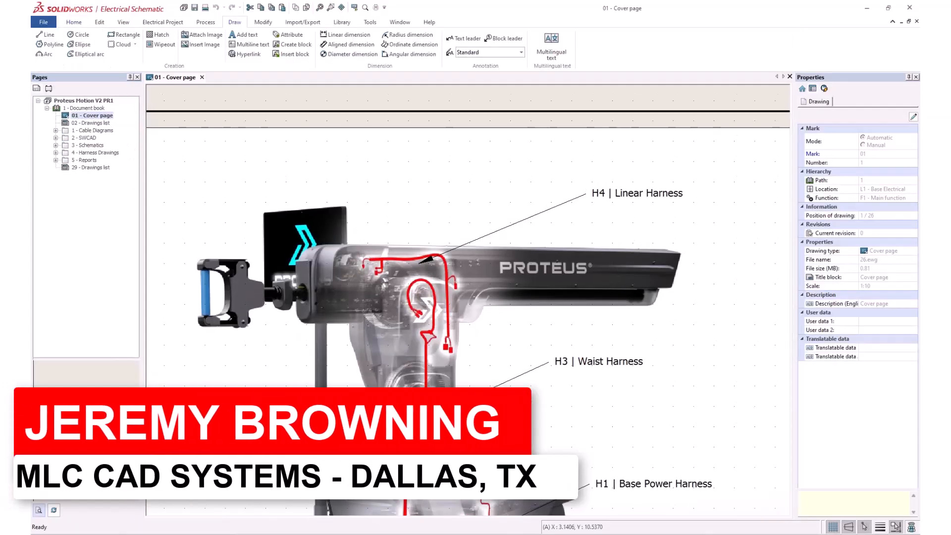
left_click(56, 130)
double_click(100, 145)
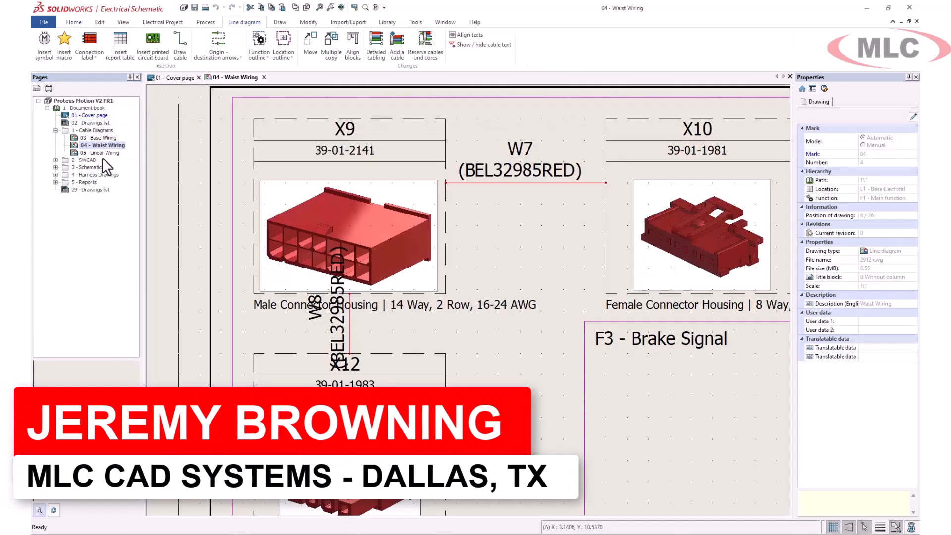
double_click(102, 154)
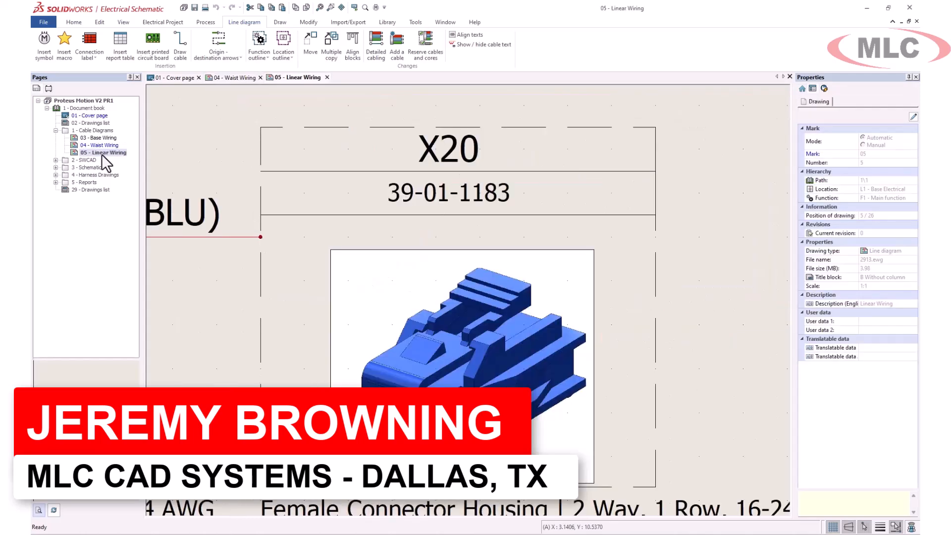
left_click(327, 78)
left_click(264, 78)
left_click(199, 77)
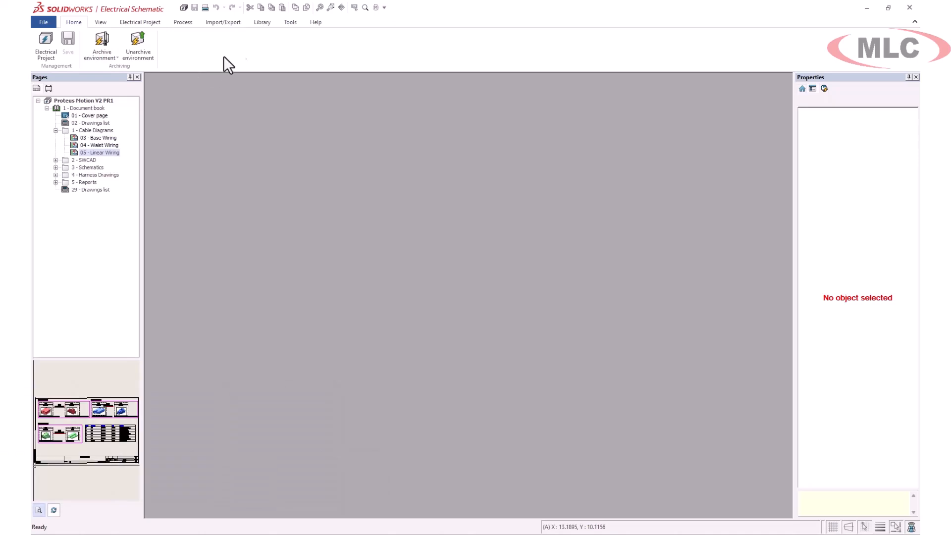
- Enable zoom to fit when opening drawings in the interface configuration preferences
left_click(290, 23)
left_click(51, 45)
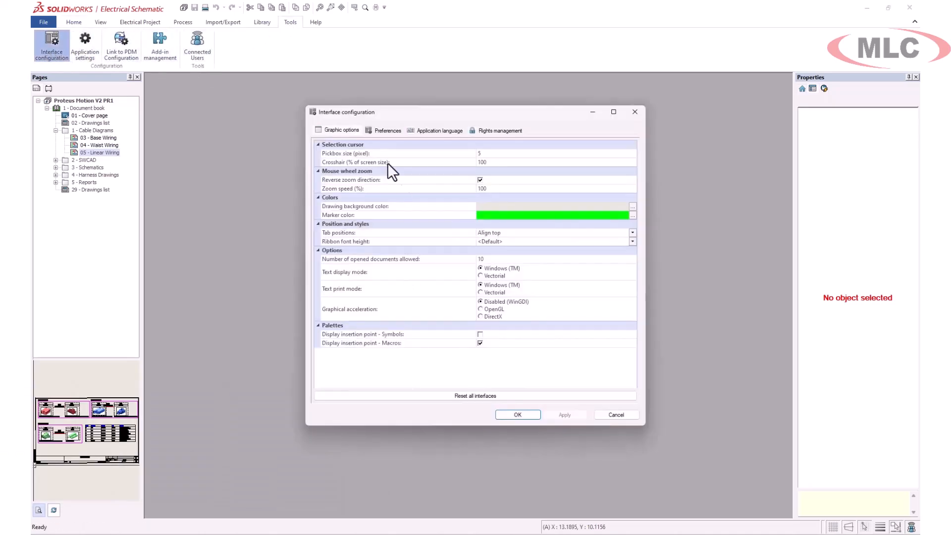
left_click(481, 255)
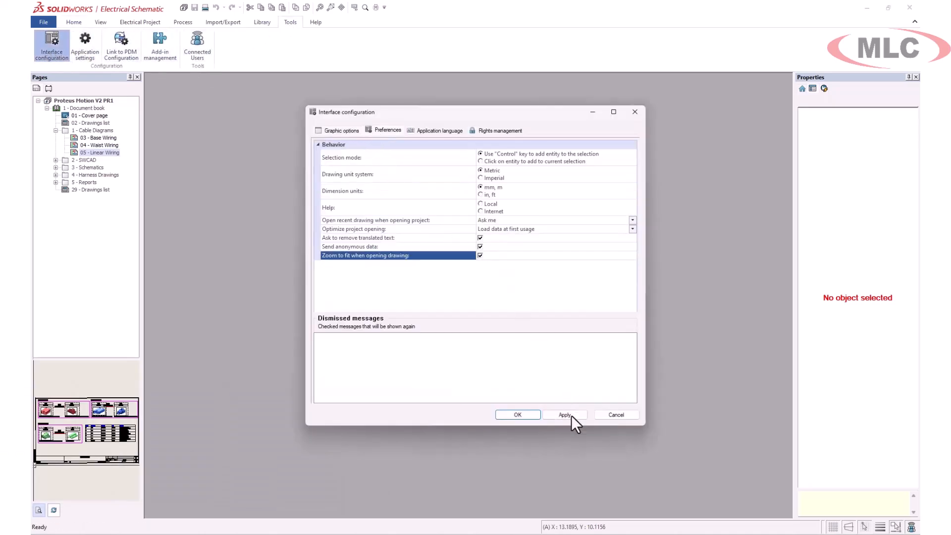
left_click(520, 415)
- Reopen the Cover page, Waist Wiring and Linear Wiring drawings to check how they fit the view
double_click(94, 115)
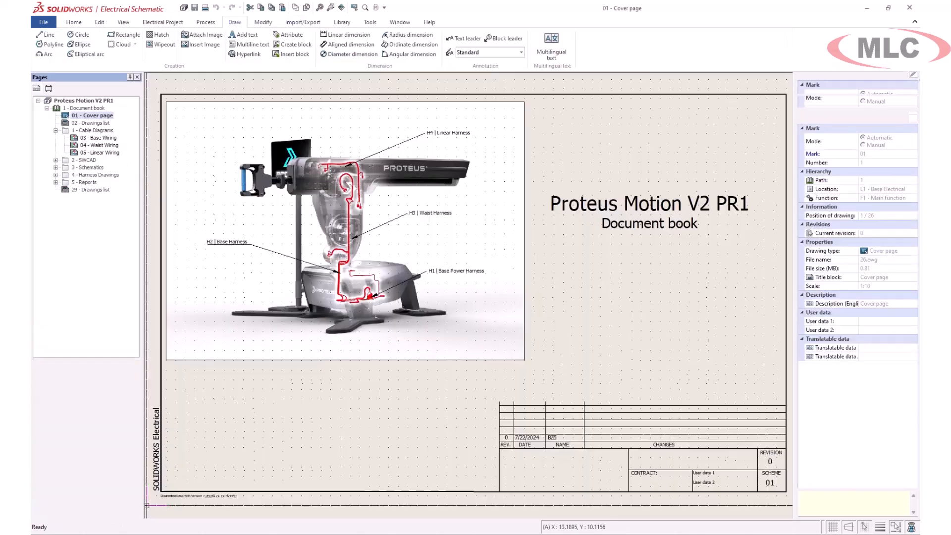
double_click(101, 145)
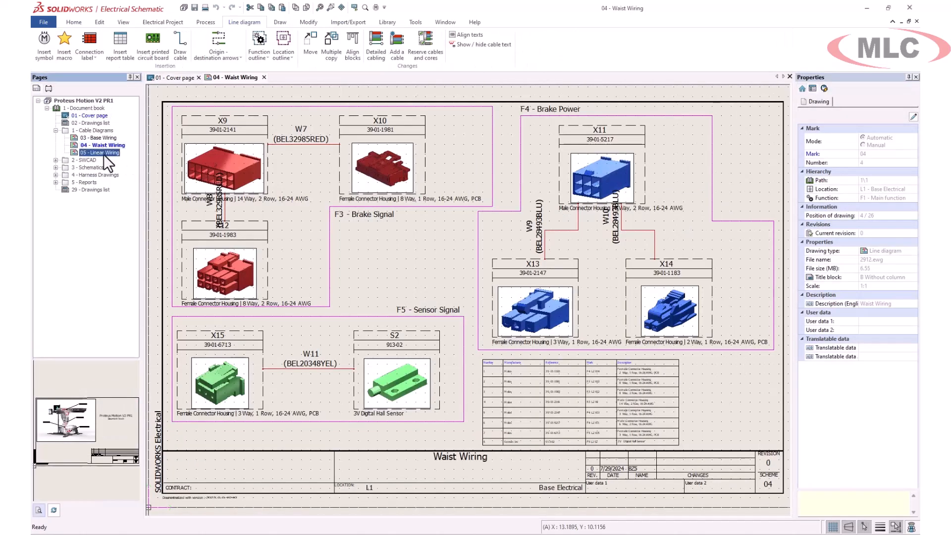
double_click(101, 153)
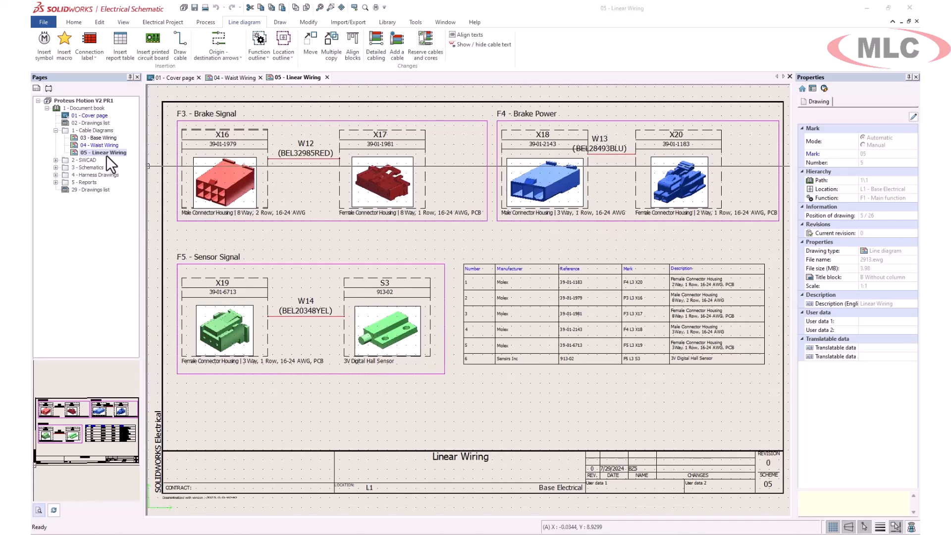
- View report 23, List of cables used in harness, and report 25, Bill Of Materials sorted by Mark used in harness
left_click(56, 183)
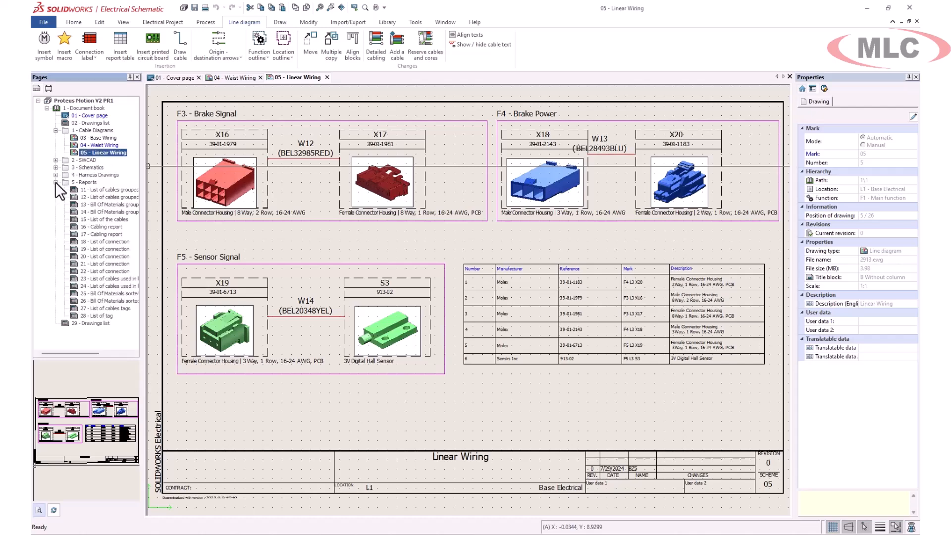
left_click_drag(141, 239, 156, 239)
double_click(112, 278)
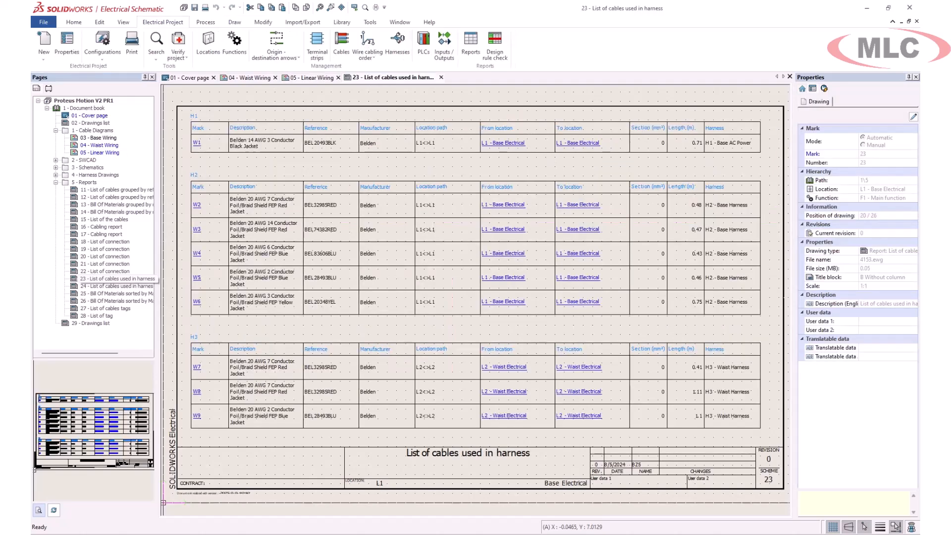
double_click(103, 294)
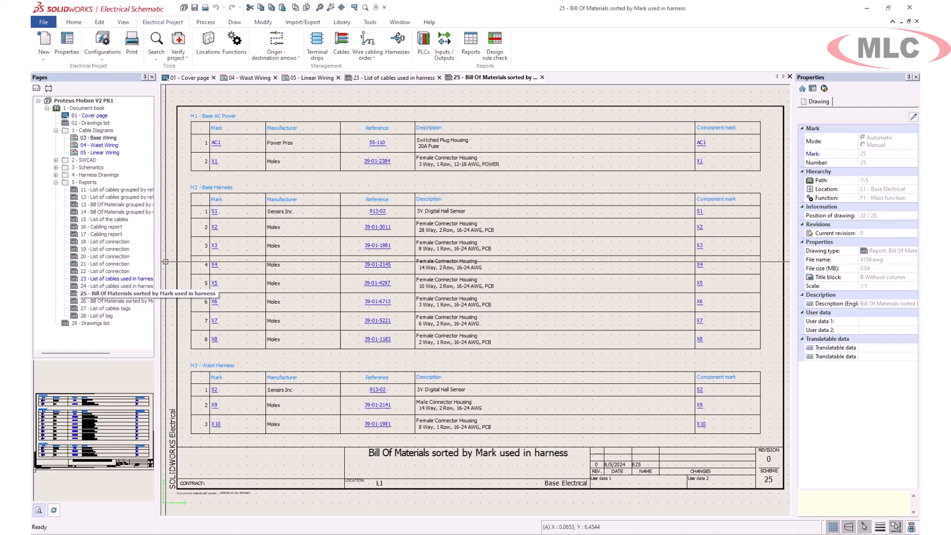
- Search the manufacturer part library for parts in the Connectors class
left_click(344, 19)
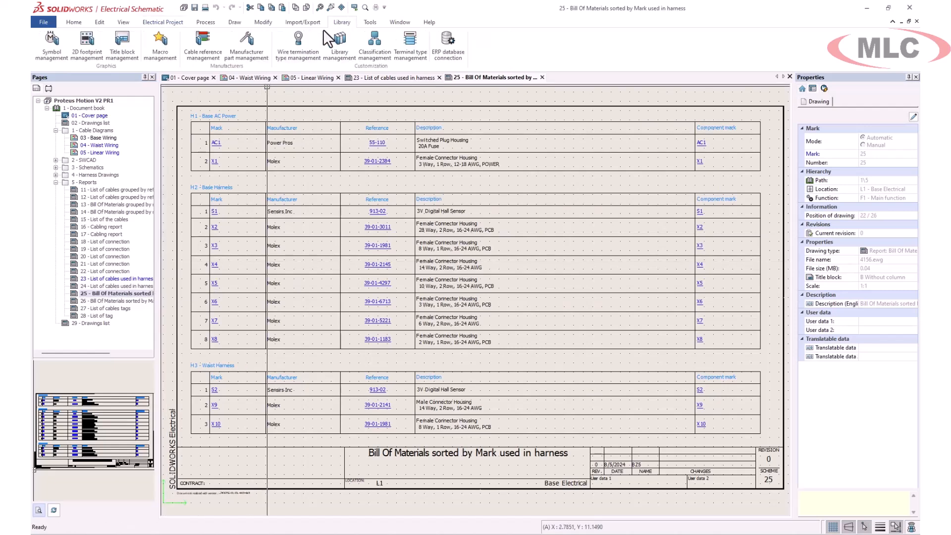
left_click(248, 48)
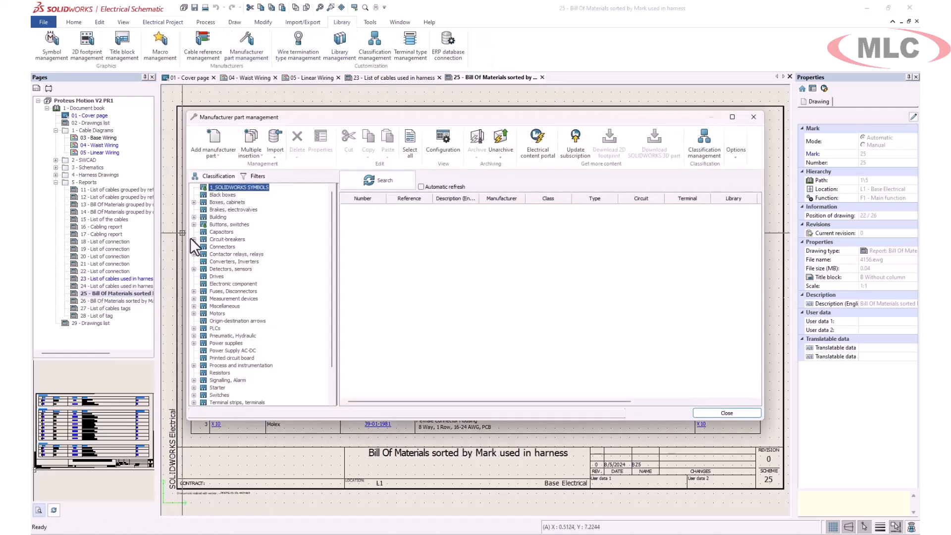
left_click(224, 248)
left_click(360, 187)
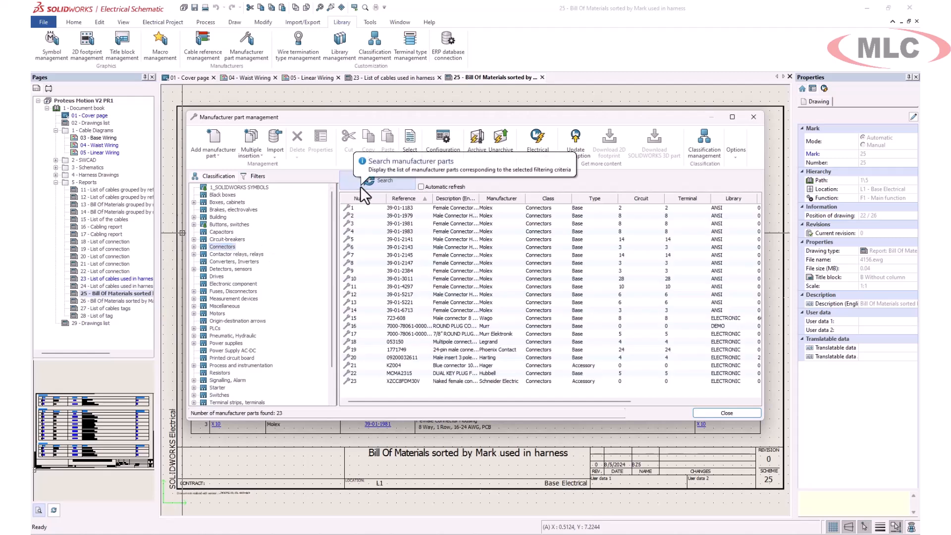
- Set up a new Excel import file for the Connectors class with the manufacturer_part template in English, opening it once created
left_click(271, 154)
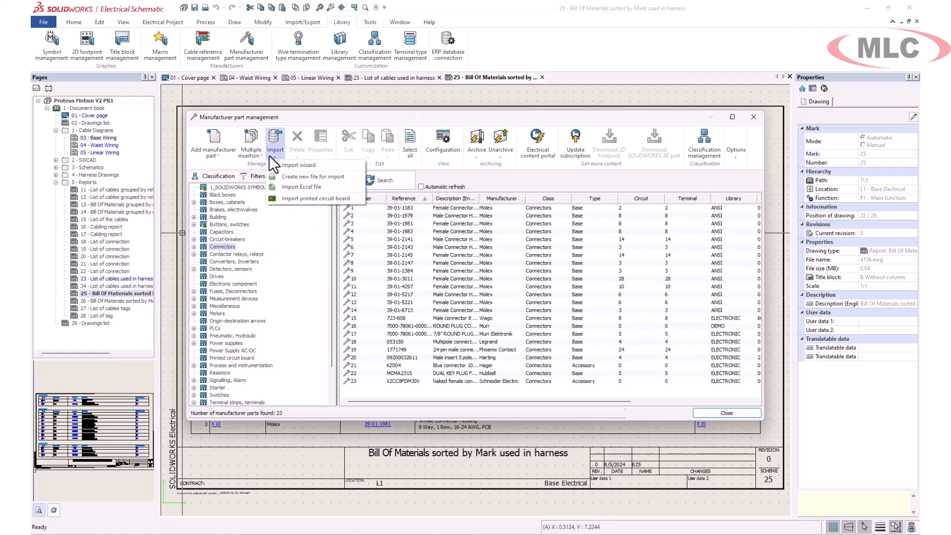
left_click(317, 178)
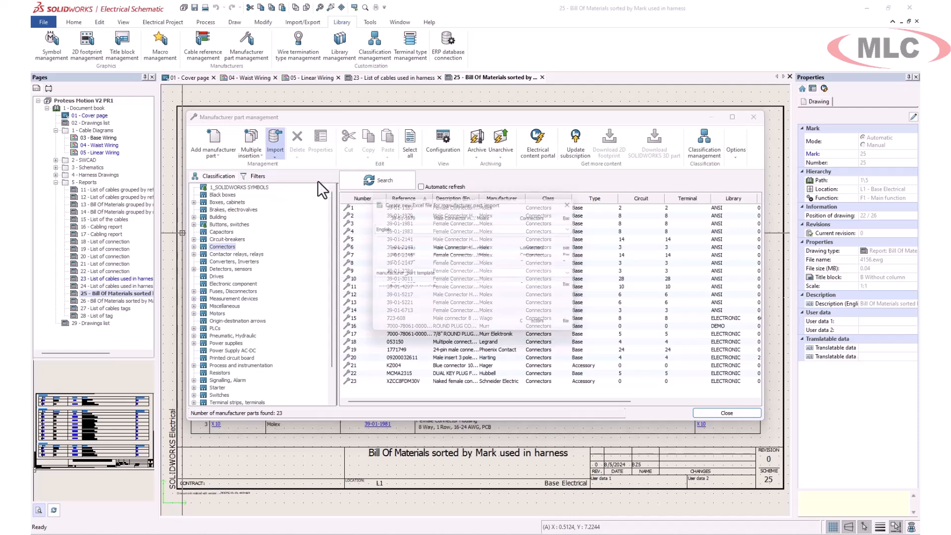
left_click(577, 251)
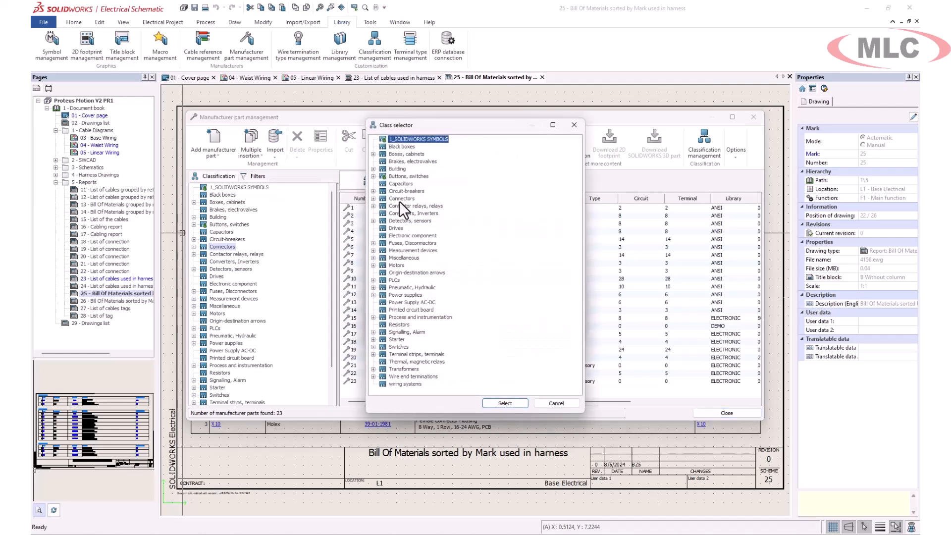
left_click(504, 402)
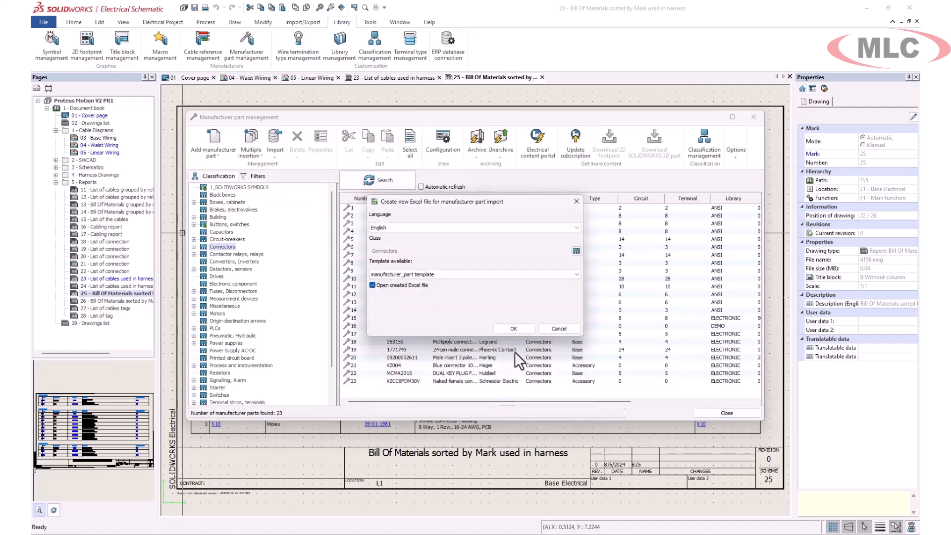
left_click(517, 329)
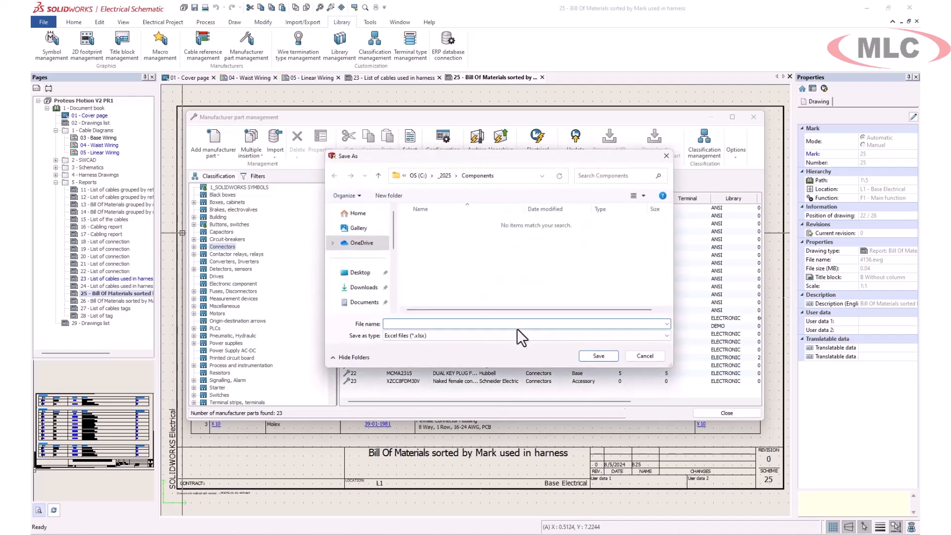
- Save the import workbook as Connector Import in the Components folder
type("Connector Import")
key("BackSpace")
key("BackSpace")
type("rt")
left_click(590, 355)
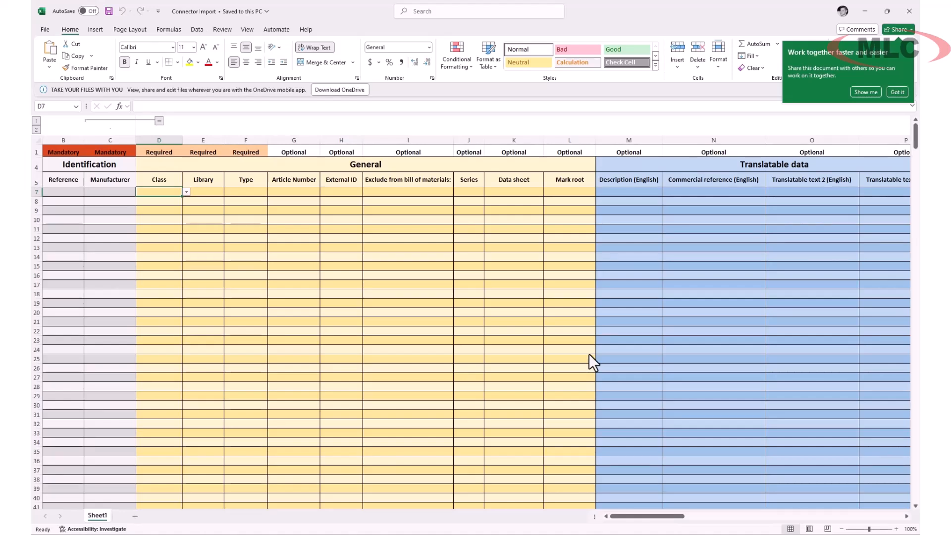
- Check the predefined Manufacturer and Class choices available in row 7 of the import worksheet
left_click(131, 191)
left_click(141, 193)
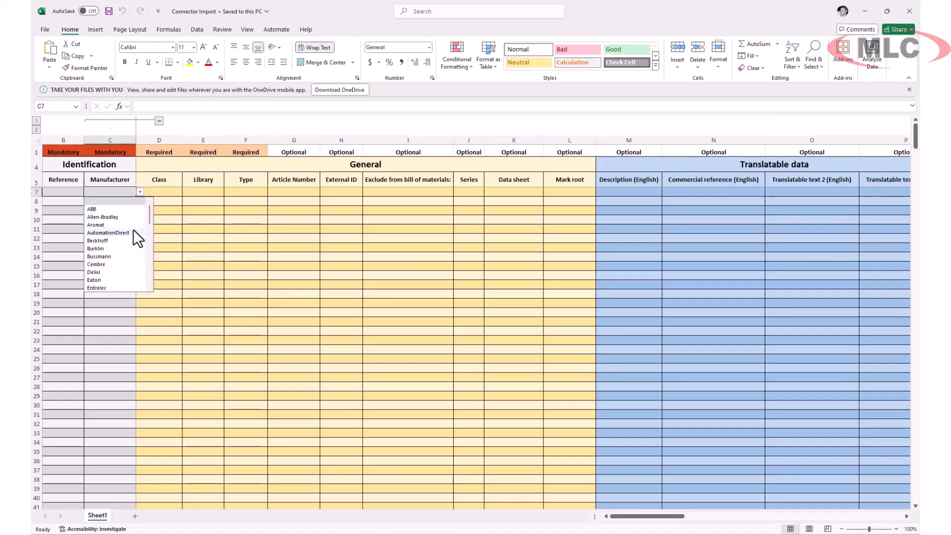
left_click(165, 192)
left_click(187, 192)
left_click(167, 201)
- Open an existing workbook from the list of recent files
left_click(45, 29)
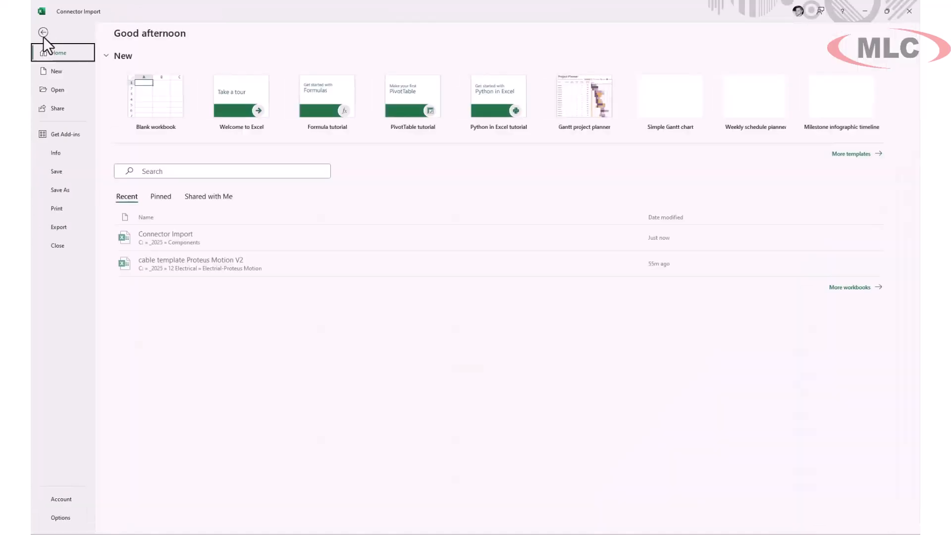
left_click(55, 88)
left_click(368, 186)
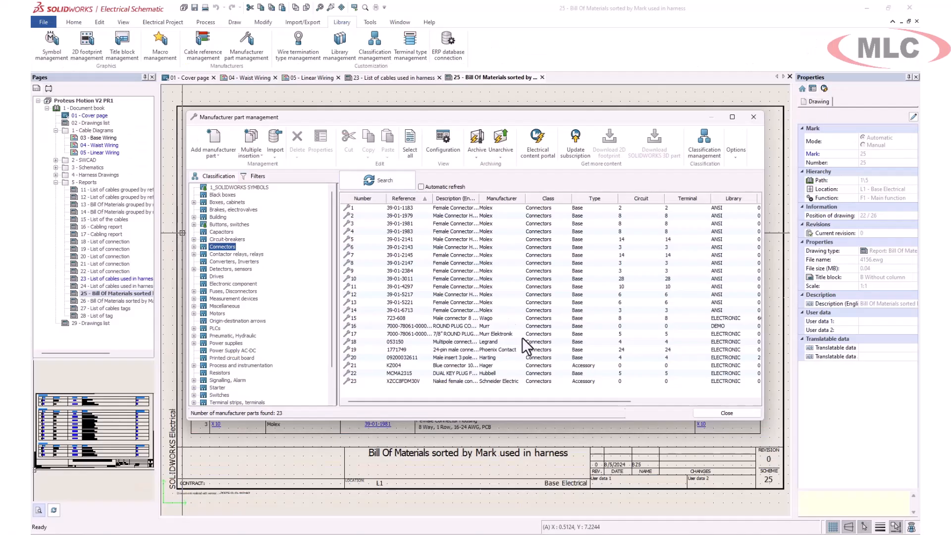
- In SOLIDWORKS Electrical, load manfacturer part template Proteus Motion V2.xlsx for import and compare it with the manufacturer parts library
left_click(280, 154)
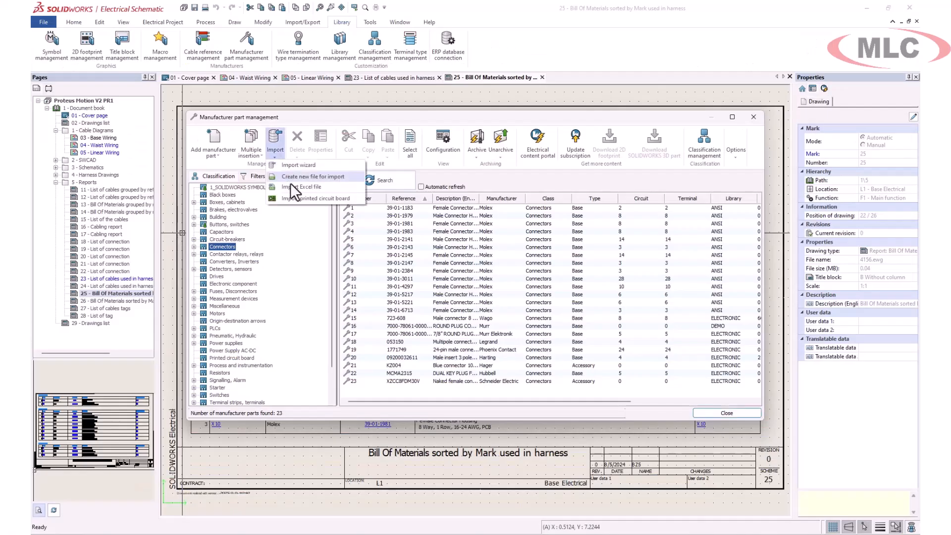
left_click(303, 188)
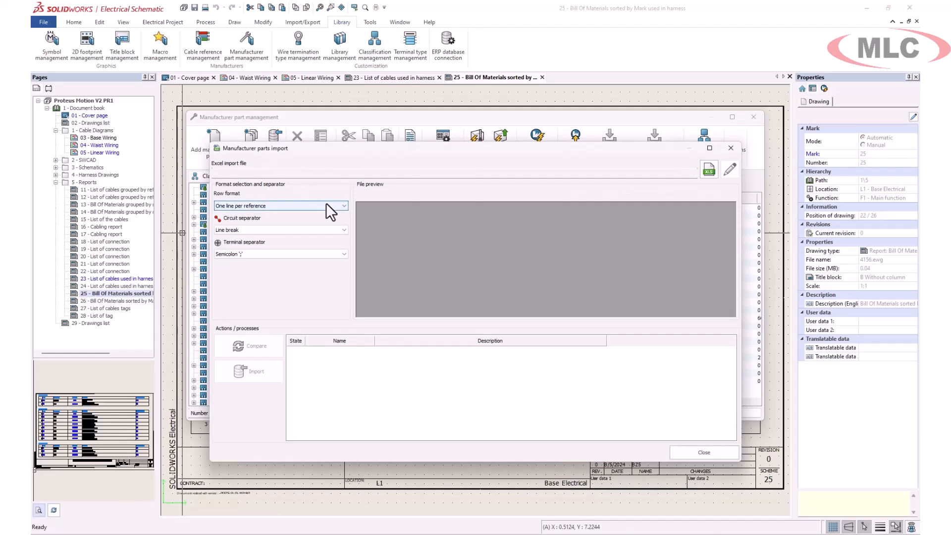
left_click(709, 172)
left_click(602, 393)
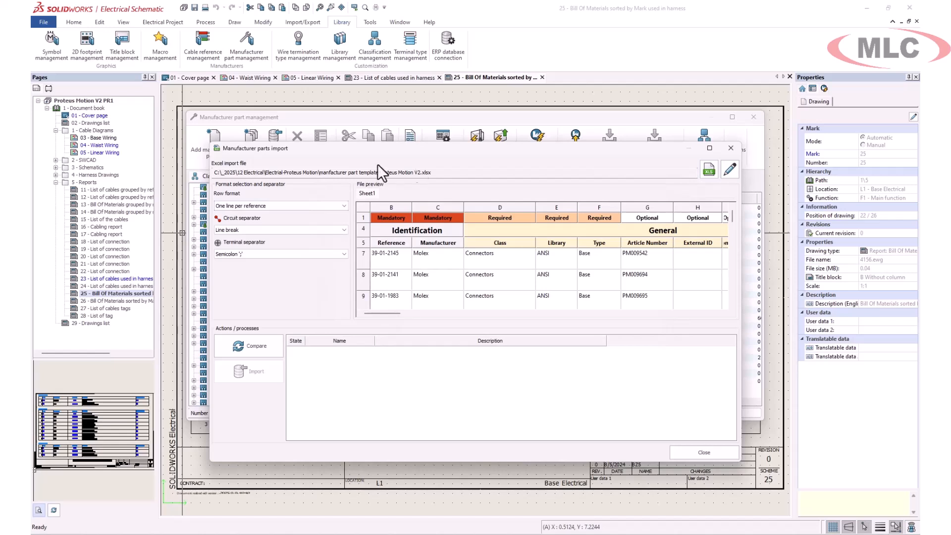
left_click(250, 347)
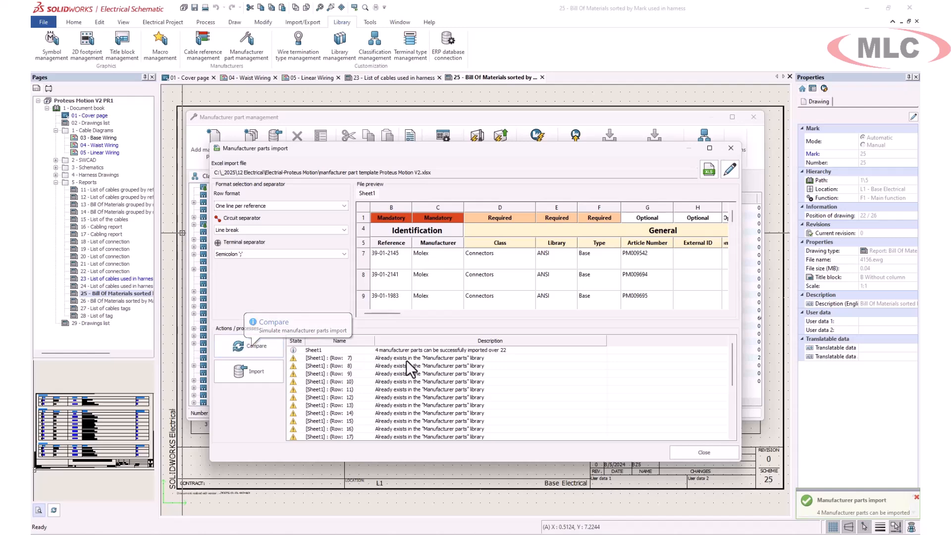
left_click(699, 453)
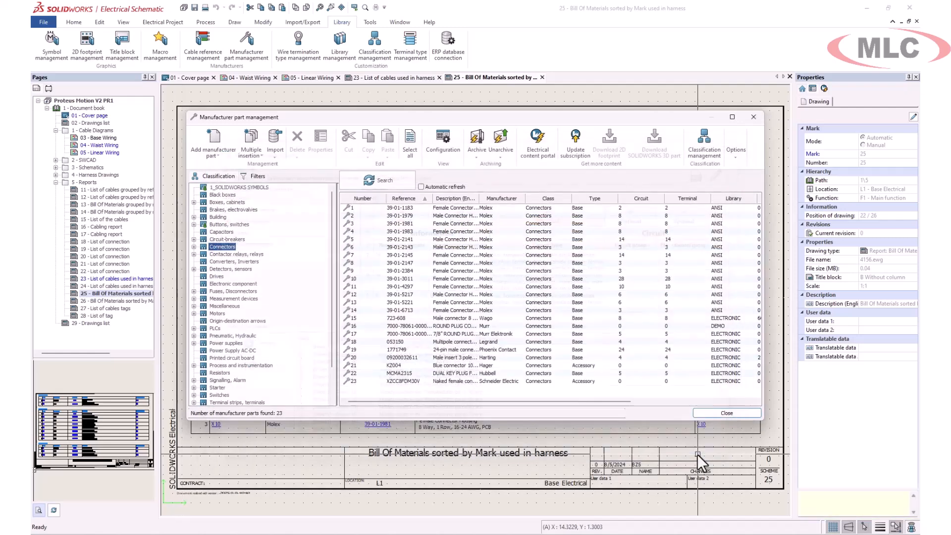
left_click(727, 414)
- Open drawing 03 - Base Wiring and view the properties of manufacturer part 55-110 assigned to connector AC1
double_click(99, 137)
scroll(229, 144, "up", 4)
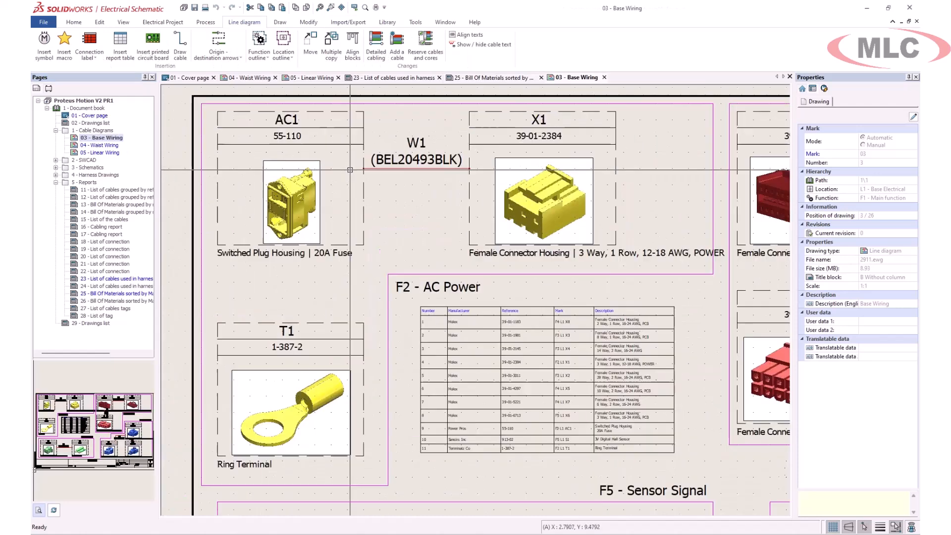
left_click(364, 196)
double_click(364, 196)
left_click(317, 116)
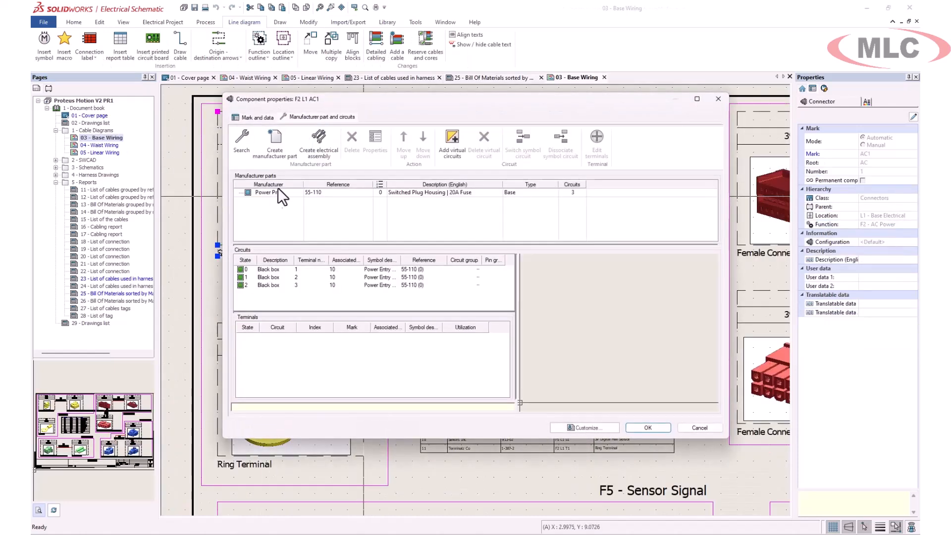
left_click(266, 195)
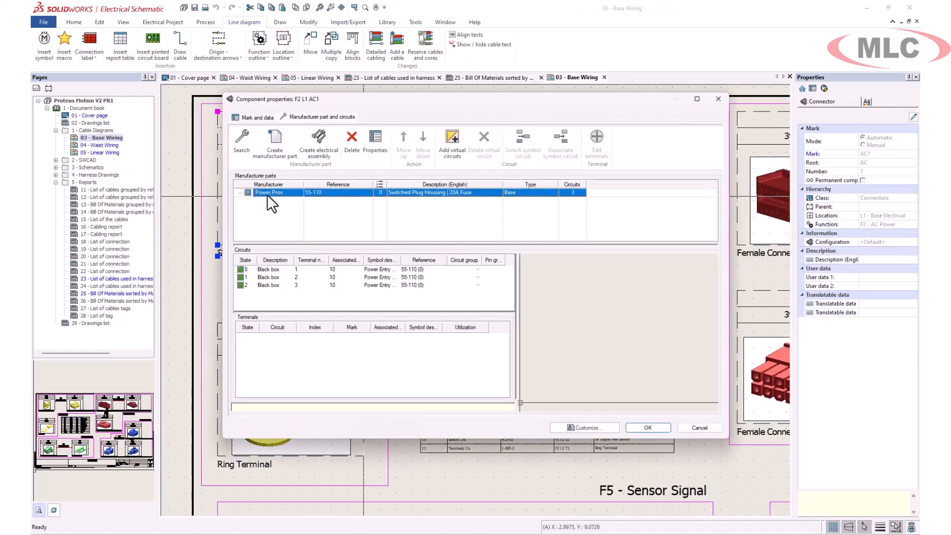
left_click(375, 149)
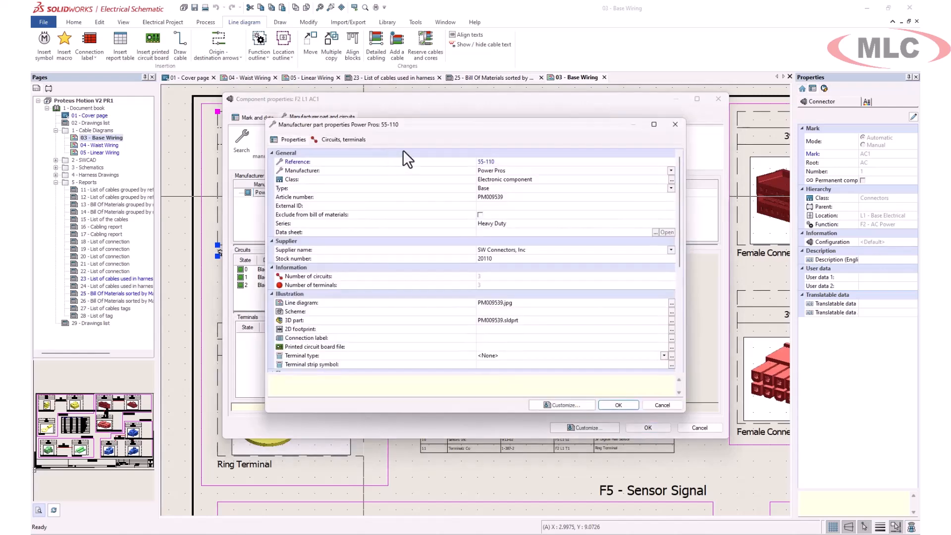
left_click(651, 403)
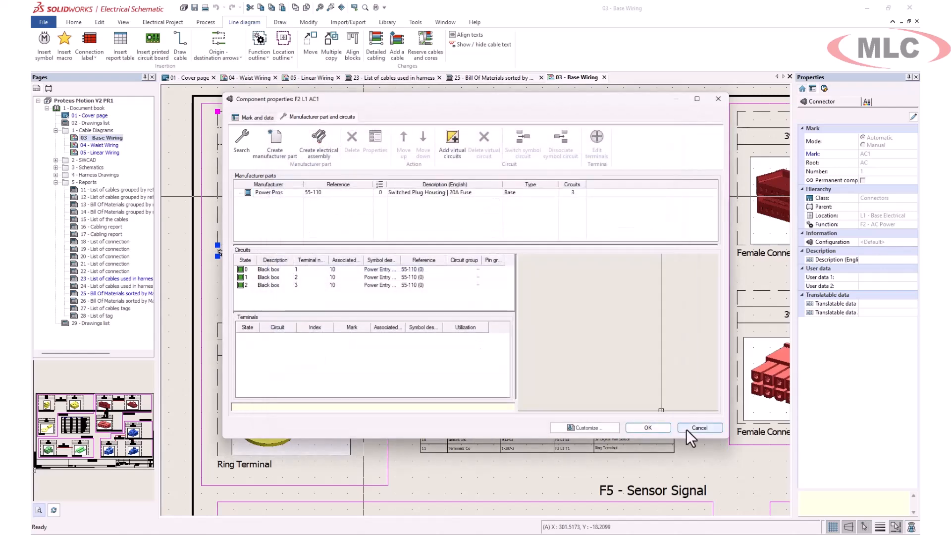
left_click(686, 428)
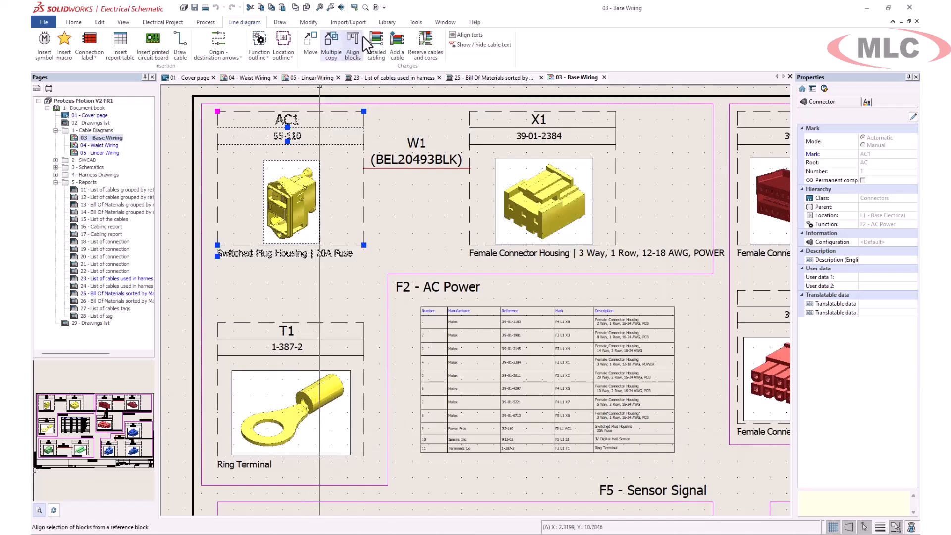
- View the properties and cable cores of cable reference BEL20744BLK in the library's 1AWG -> 9AWG class
left_click(386, 22)
left_click(202, 47)
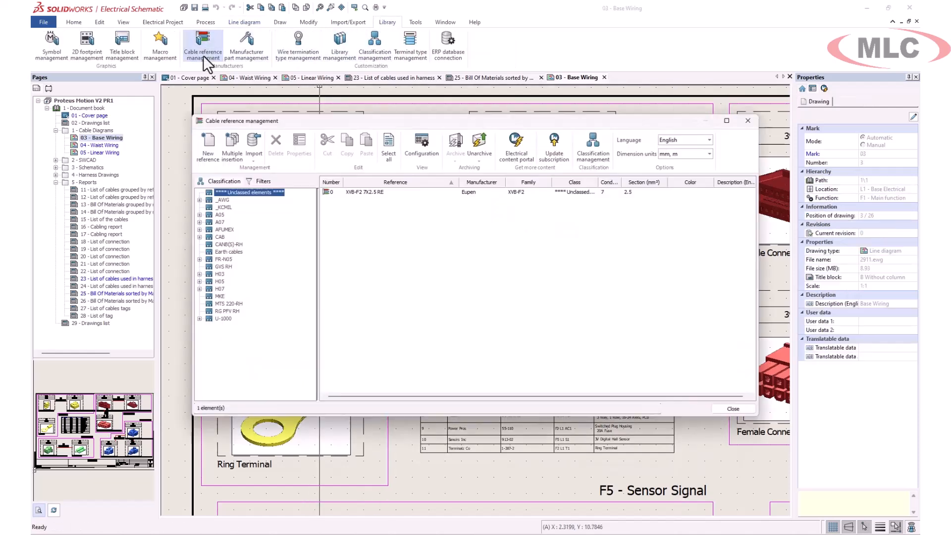
left_click(200, 200)
left_click(247, 230)
left_click(263, 222)
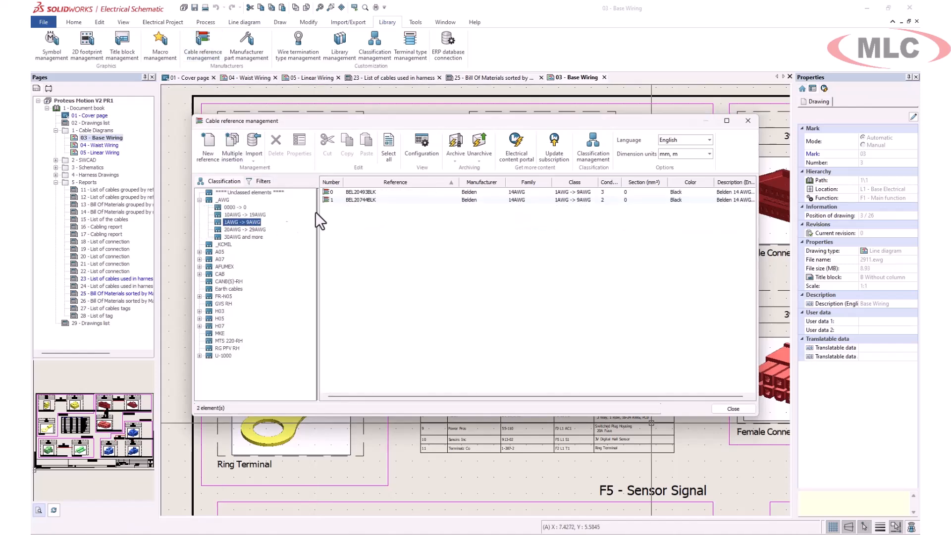
left_click(349, 200)
left_click(302, 149)
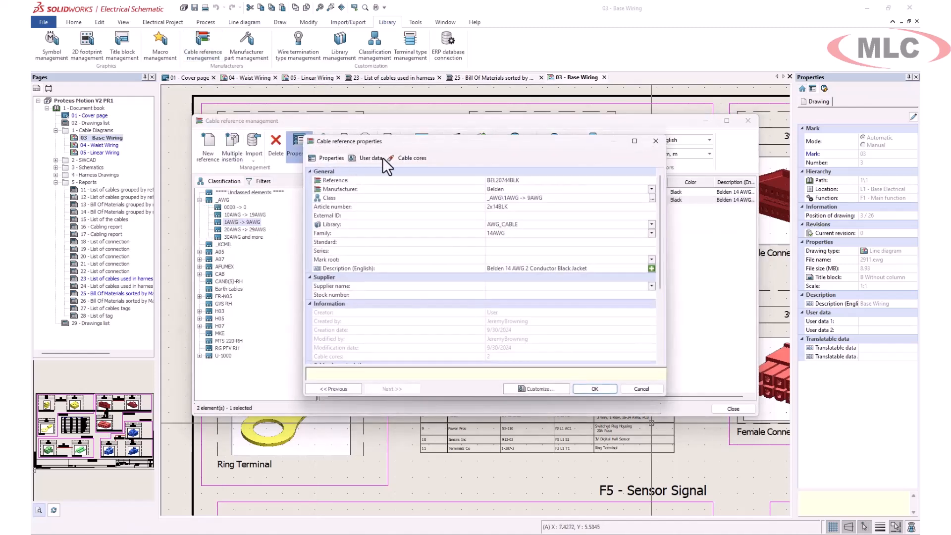
left_click(413, 158)
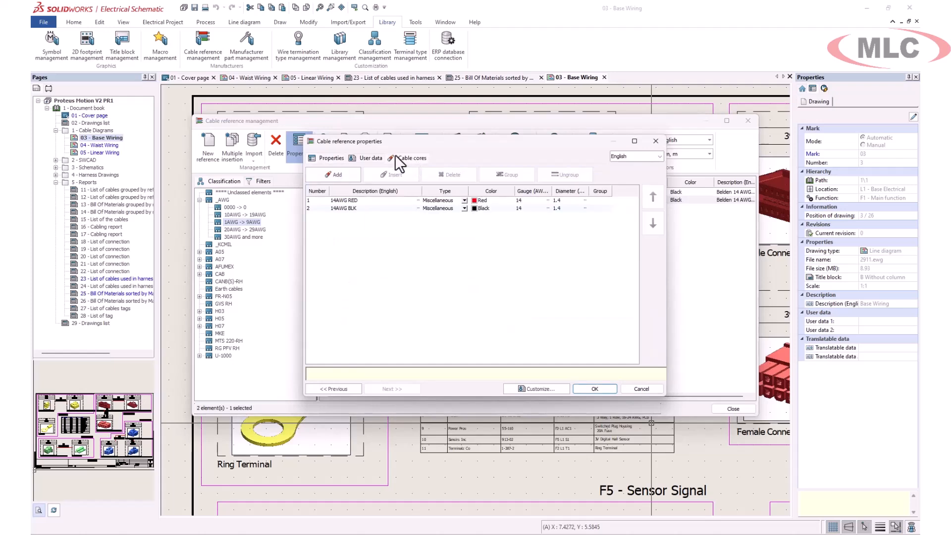
left_click(331, 158)
- Set the mark root of cable reference BEL20744BLK to PWR
left_click(652, 259)
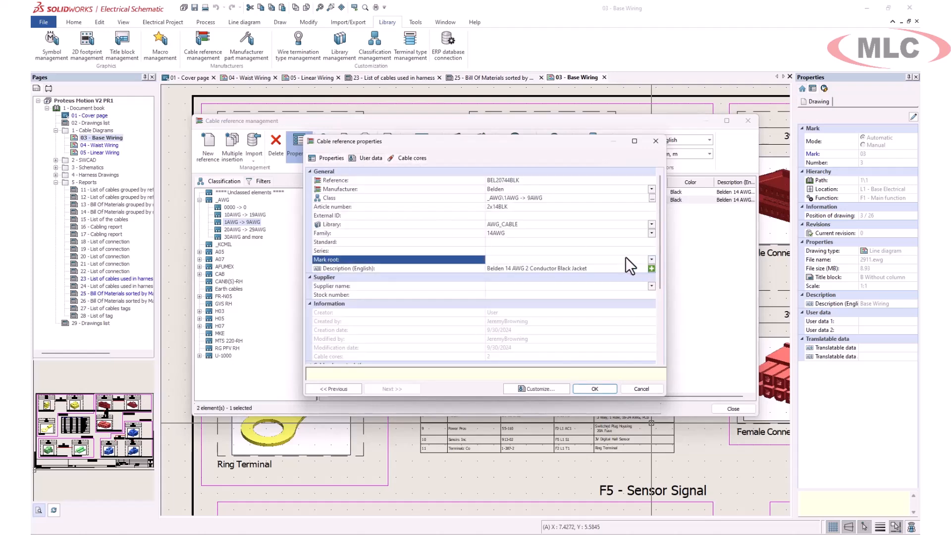
type("PWR")
left_click(607, 388)
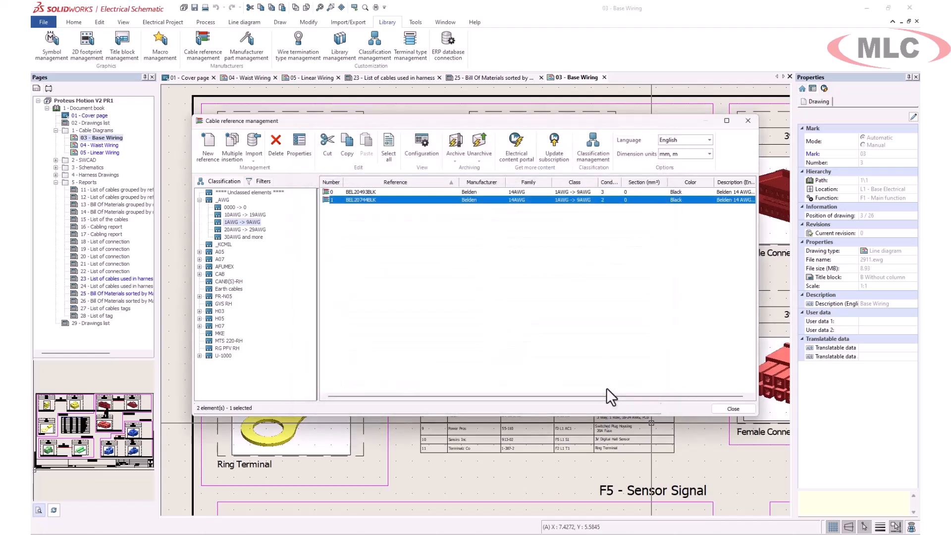
left_click(592, 385)
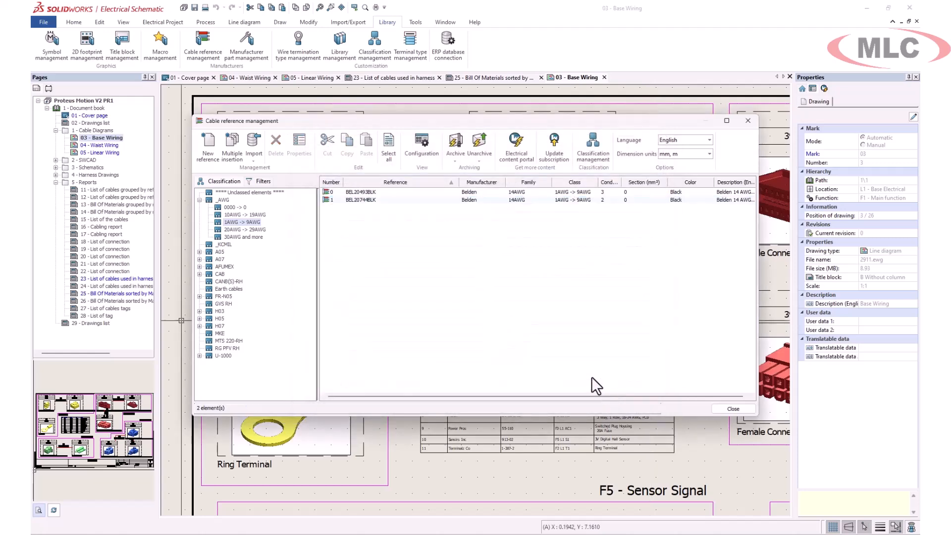
- Review the general properties and cable characteristics of reference BEL20744BLK, and close the cable reference library
double_click(351, 201)
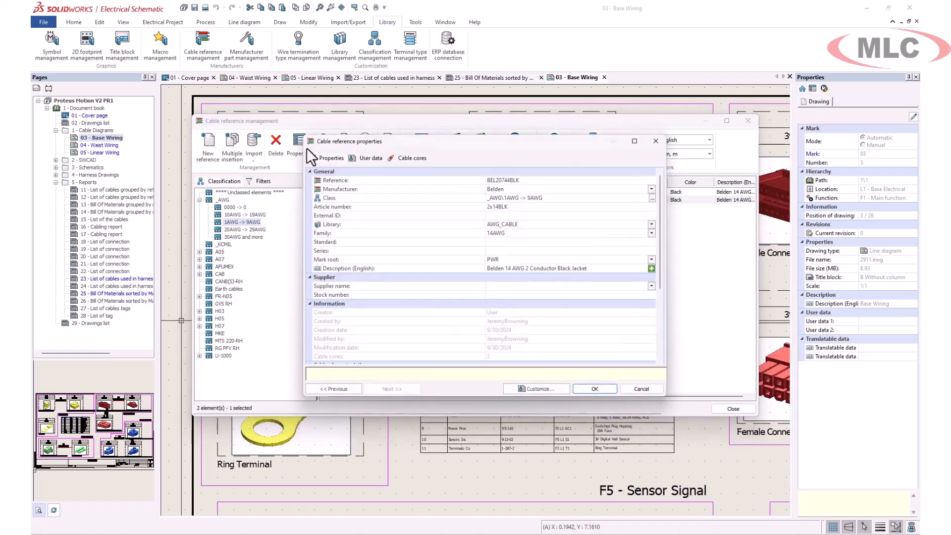
scroll(519, 312, "down", 3)
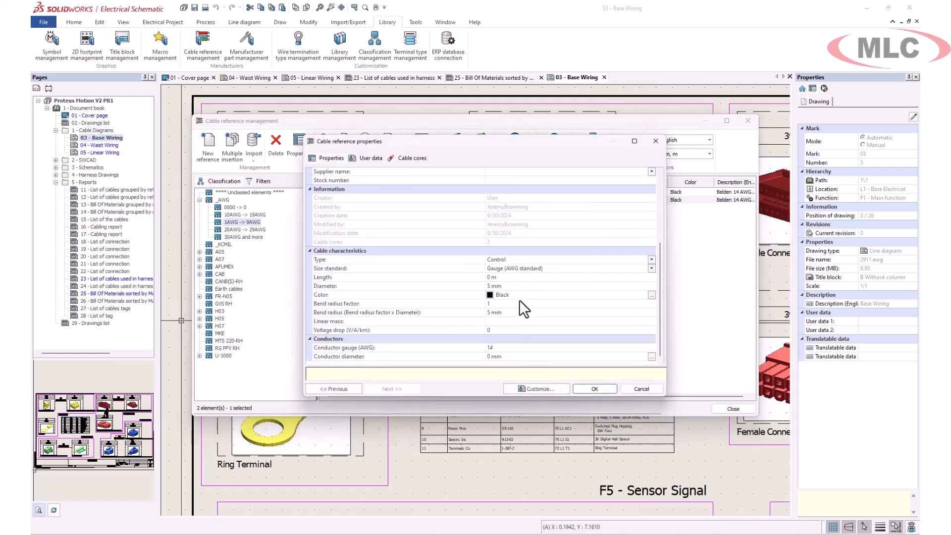
left_click(596, 389)
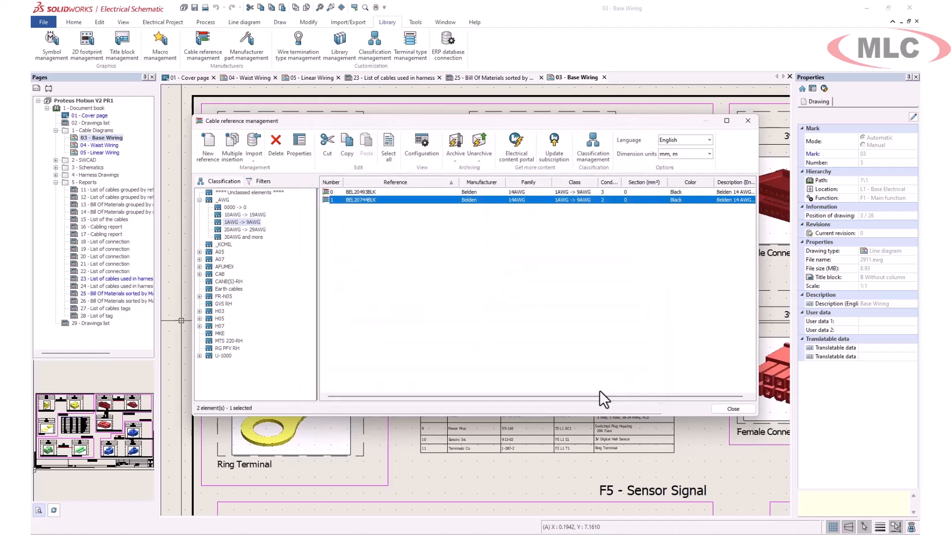
left_click(749, 120)
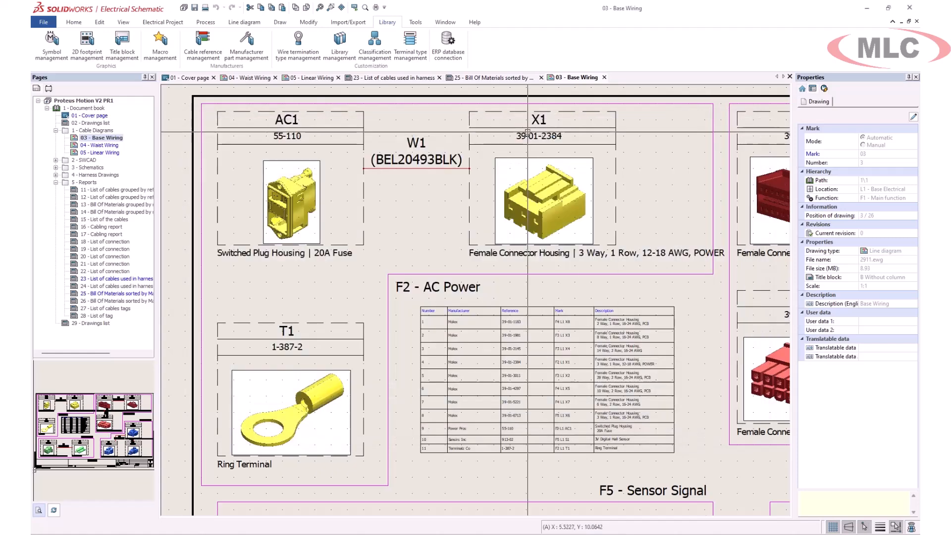
- Search the whole project for objects of type Cable
left_click(164, 22)
left_click(157, 54)
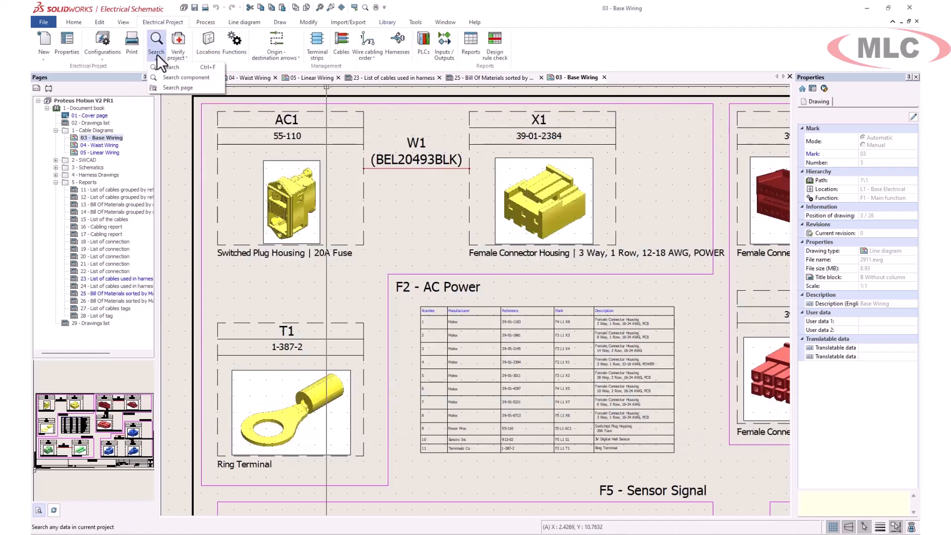
left_click(165, 70)
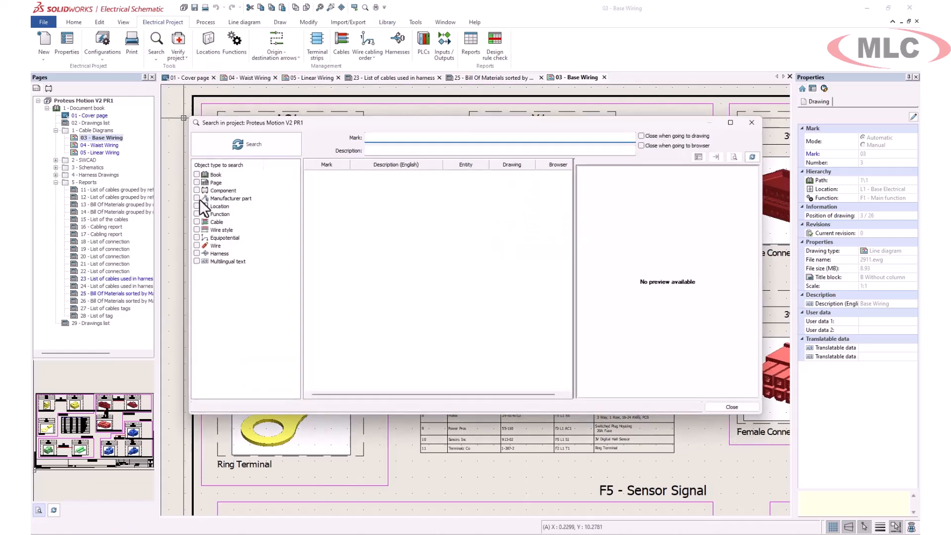
left_click(194, 221)
left_click(245, 147)
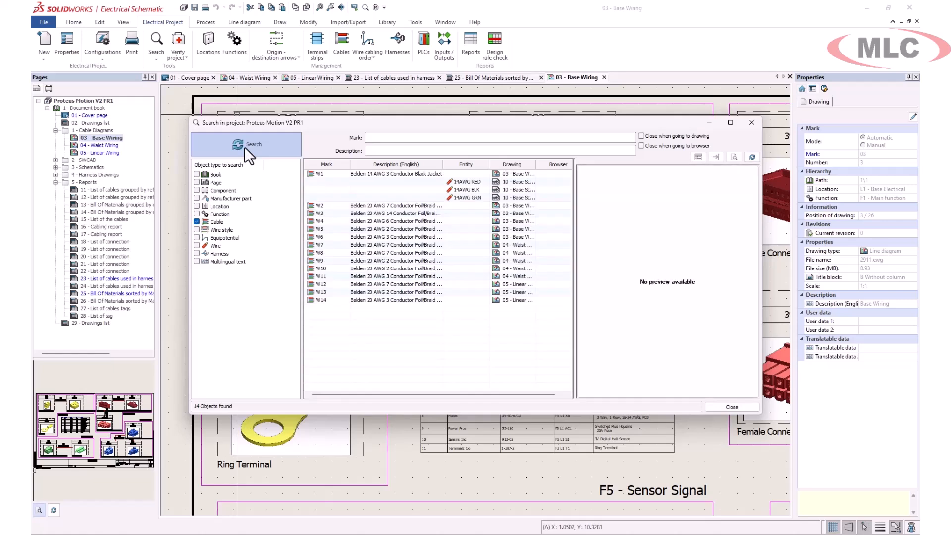
- Go from the W6 search result to its drawing and move the search window clear of the diagram
right_click(328, 237)
left_click(355, 253)
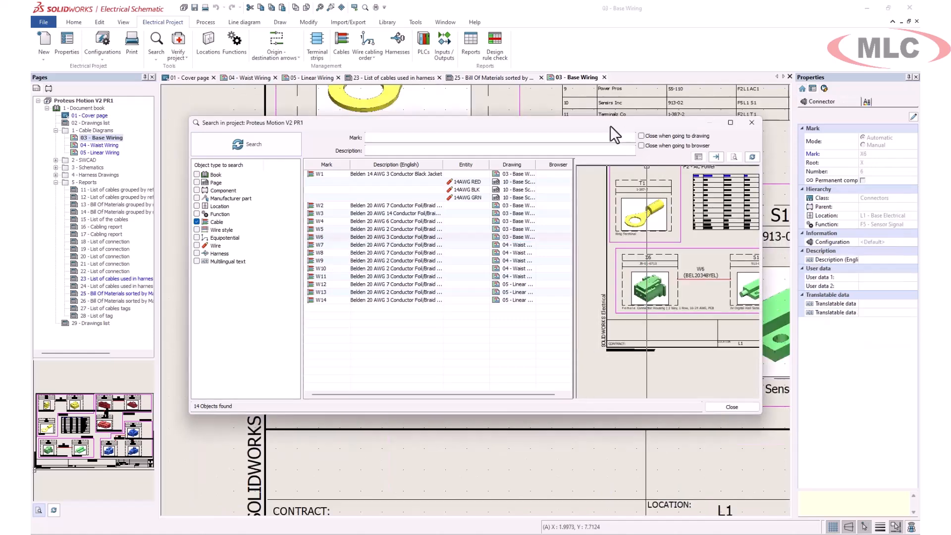
left_click_drag(612, 127, 579, 376)
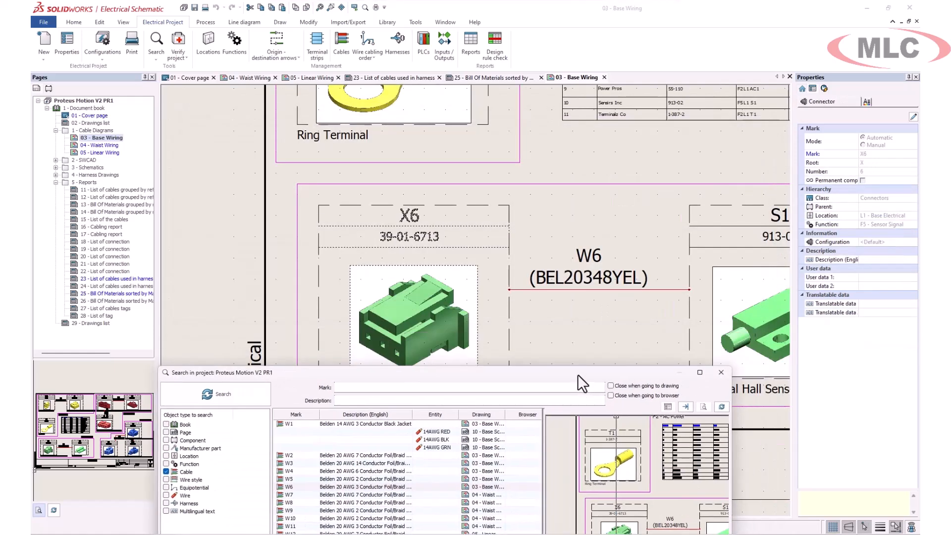
- Go to the drawings of W1's 14AWG RED core and of cable W1 itself, and close the project search
right_click(431, 430)
left_click(475, 449)
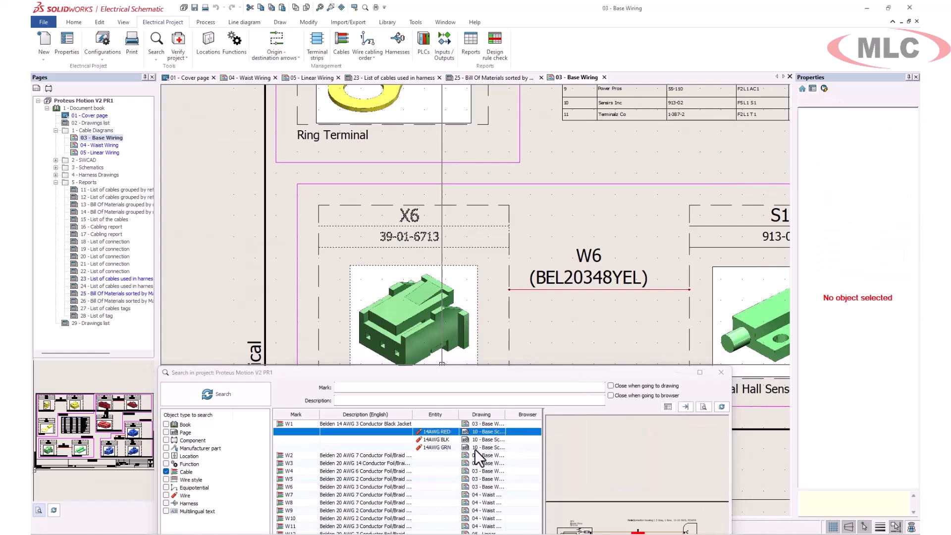
left_click(382, 423)
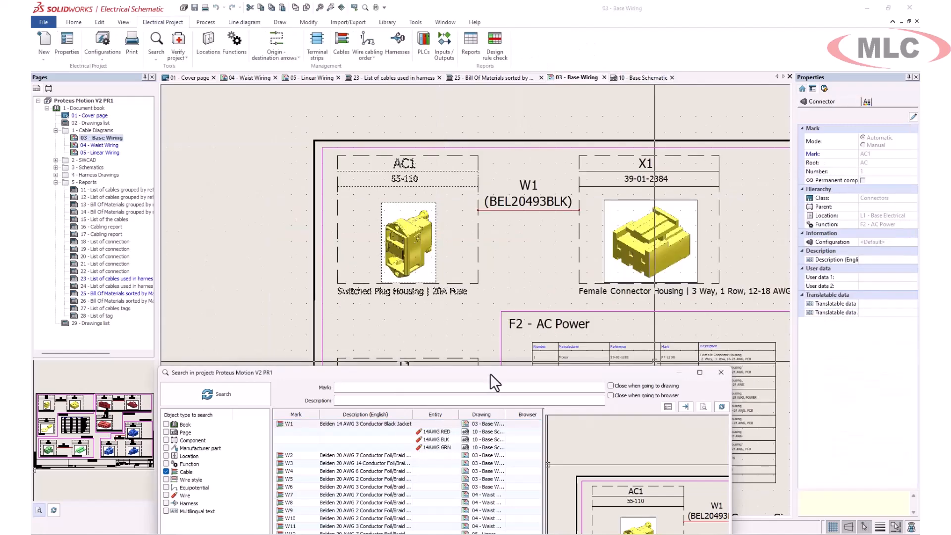
left_click_drag(490, 374, 484, 191)
left_click(689, 474)
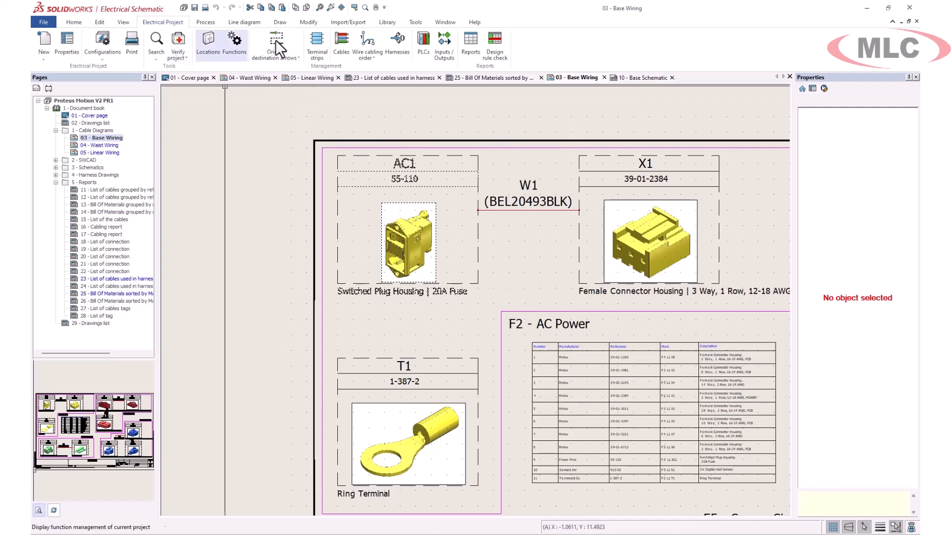
- Delete cable W1 from the project with Dissociate and delete, after previewing it on its drawing, and close cable management
left_click(340, 43)
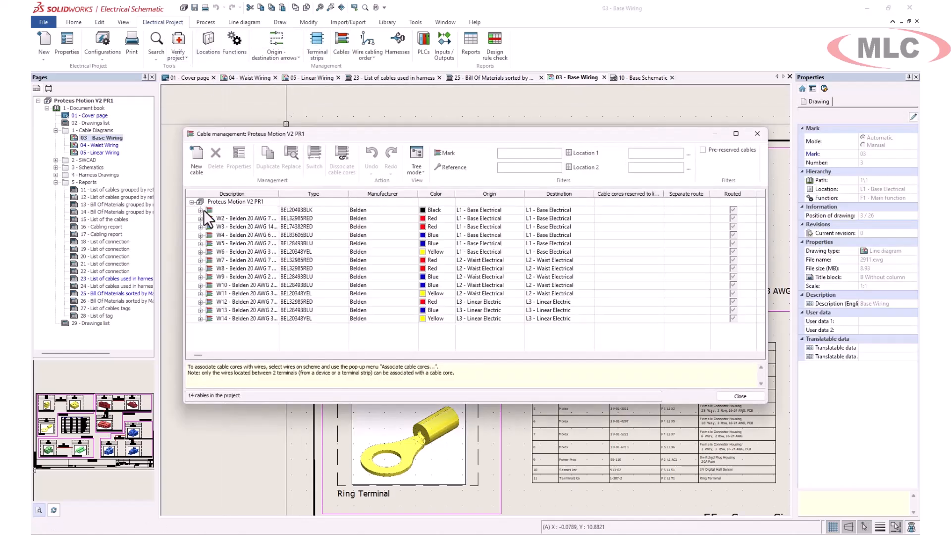
left_click(214, 157)
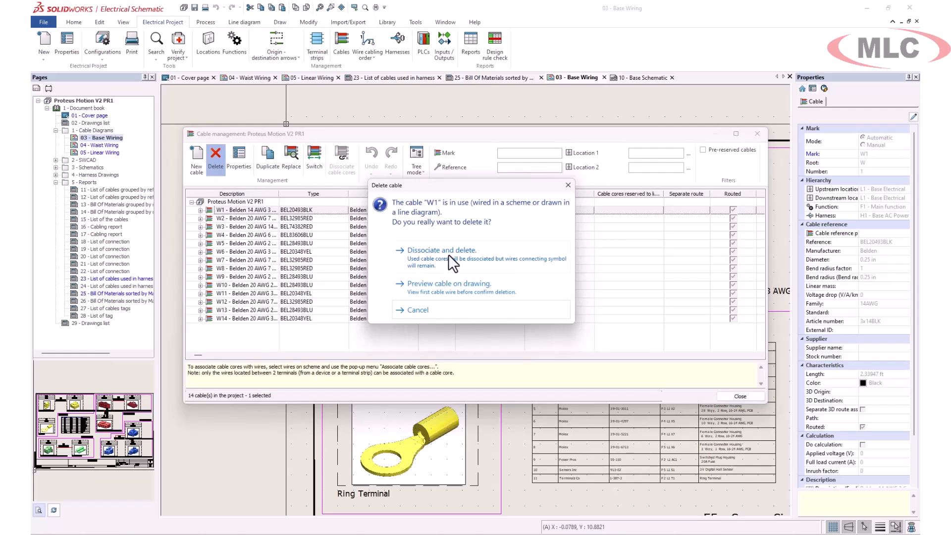
left_click(458, 289)
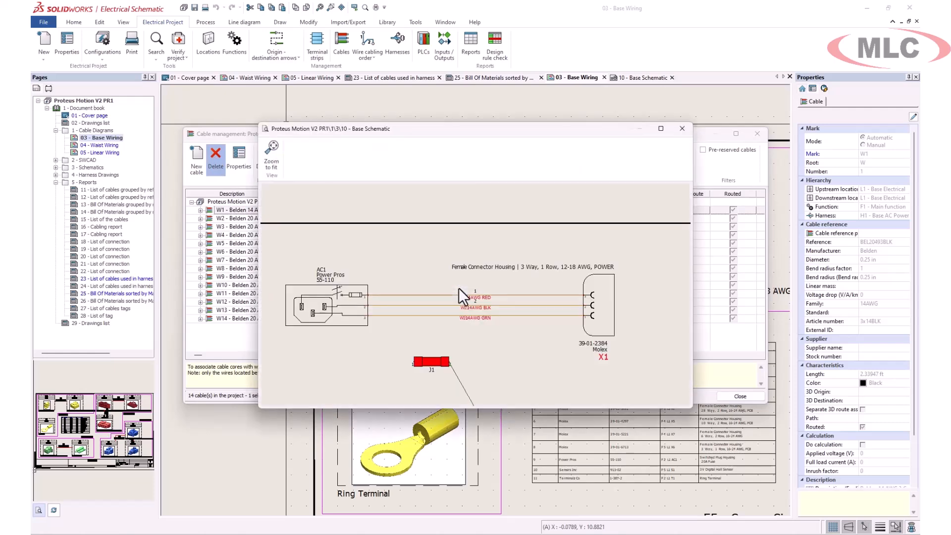
left_click(683, 128)
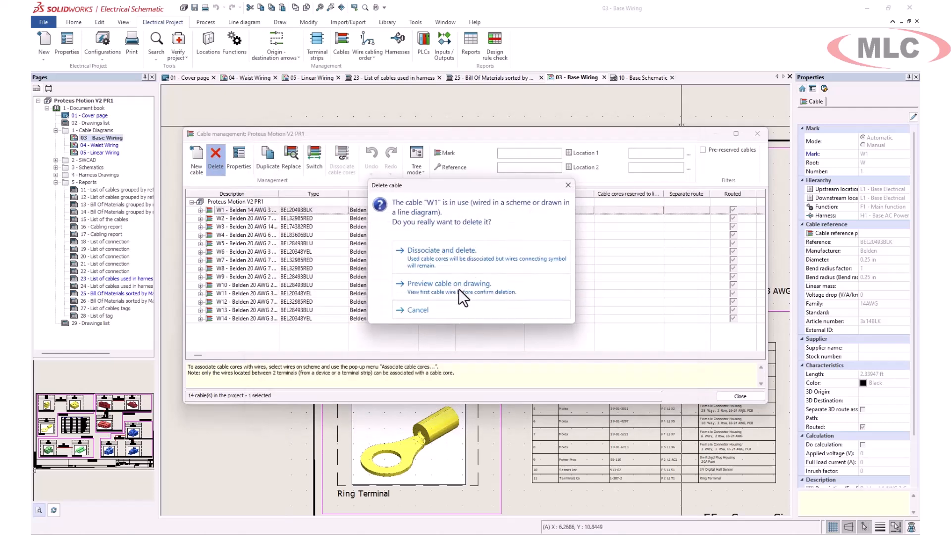
left_click(454, 260)
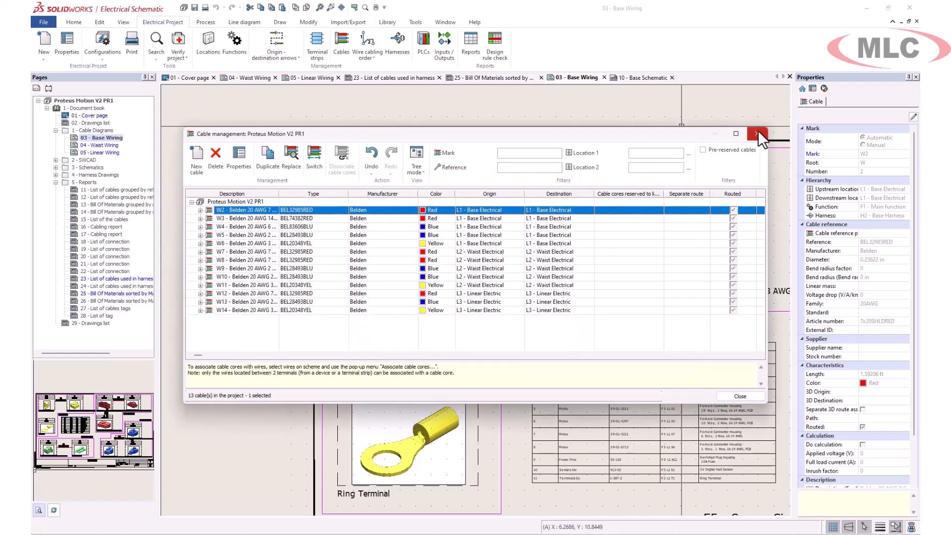
left_click(757, 133)
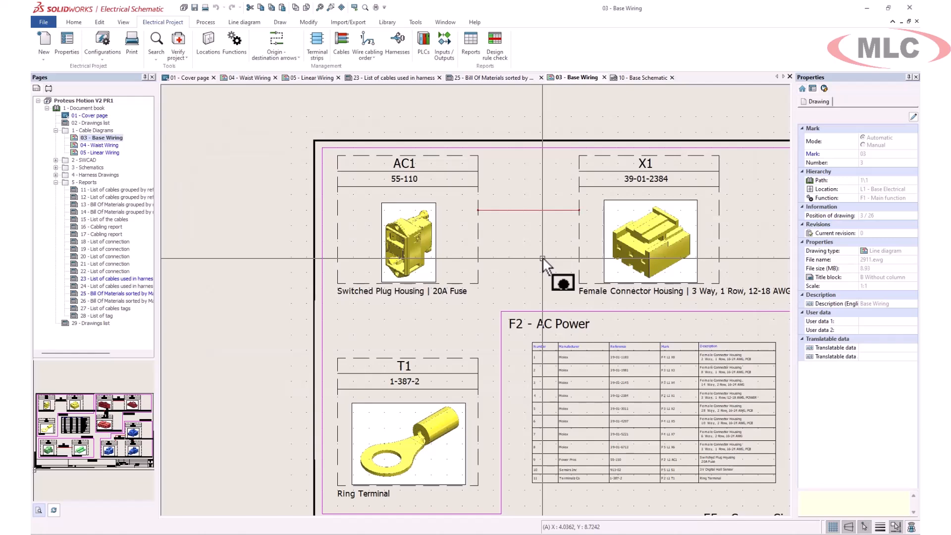
- Add cable BEL20744BLK to the link between AC1 and X1, filtering the cable references by mark root PWR
left_click(506, 210)
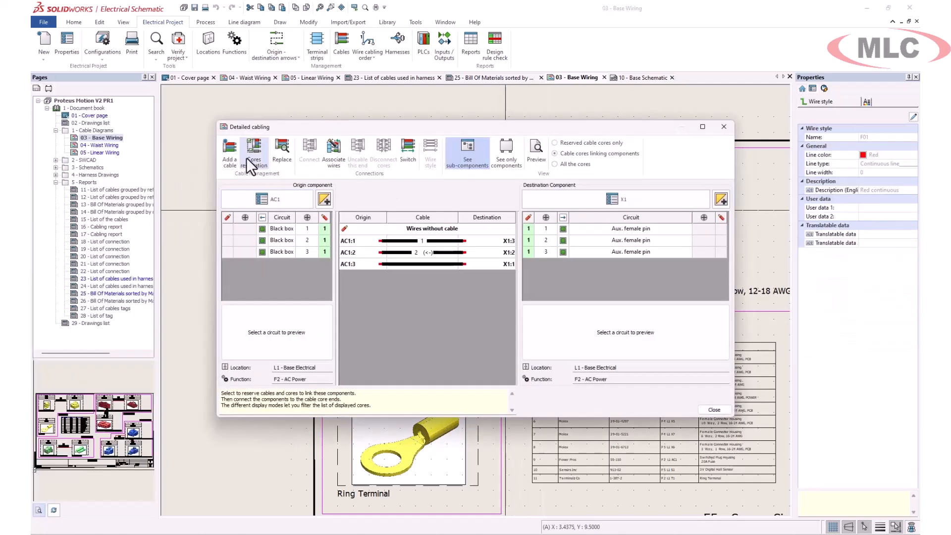
left_click(230, 156)
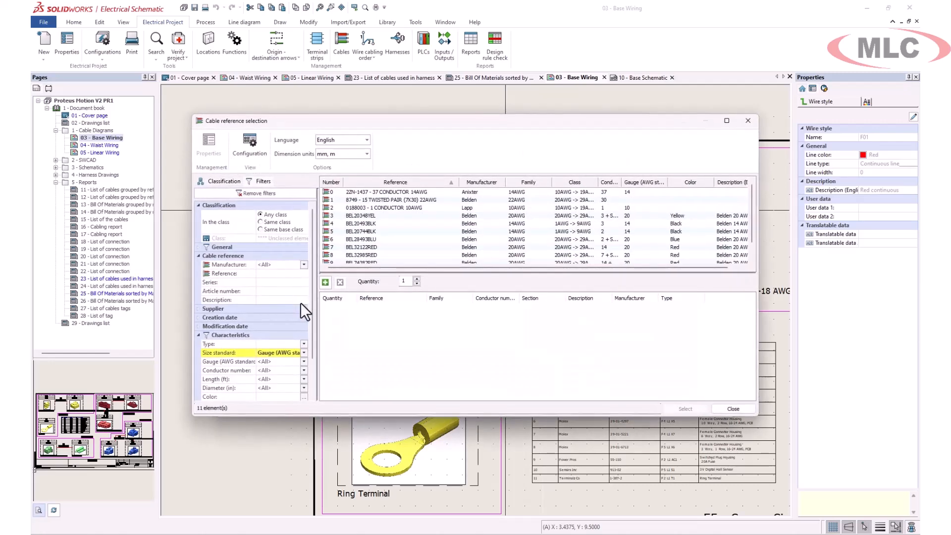
left_click(198, 246)
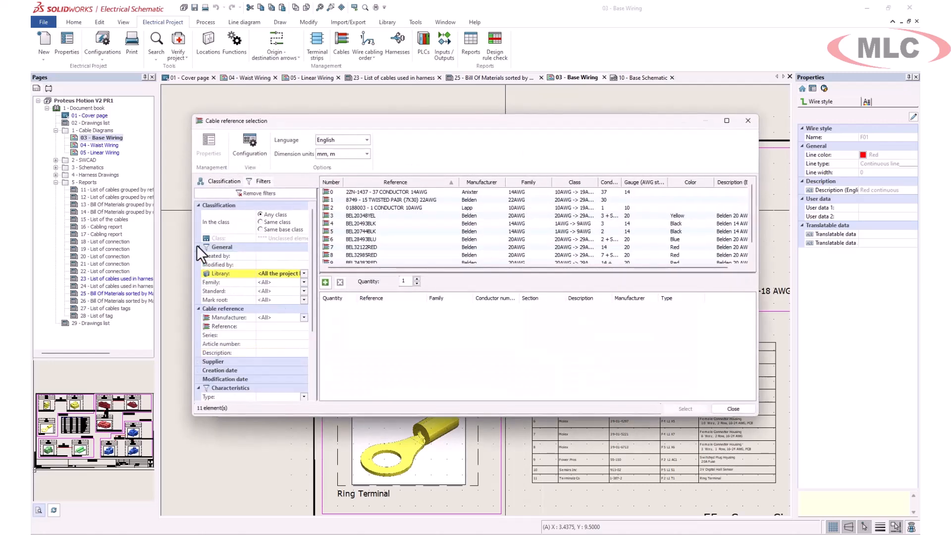
left_click(290, 301)
left_click(272, 329)
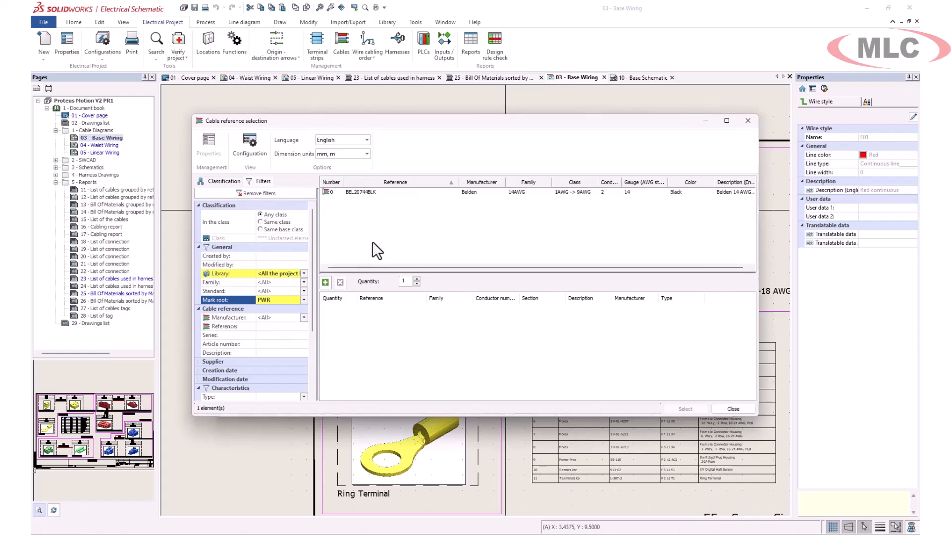
double_click(370, 192)
left_click(686, 409)
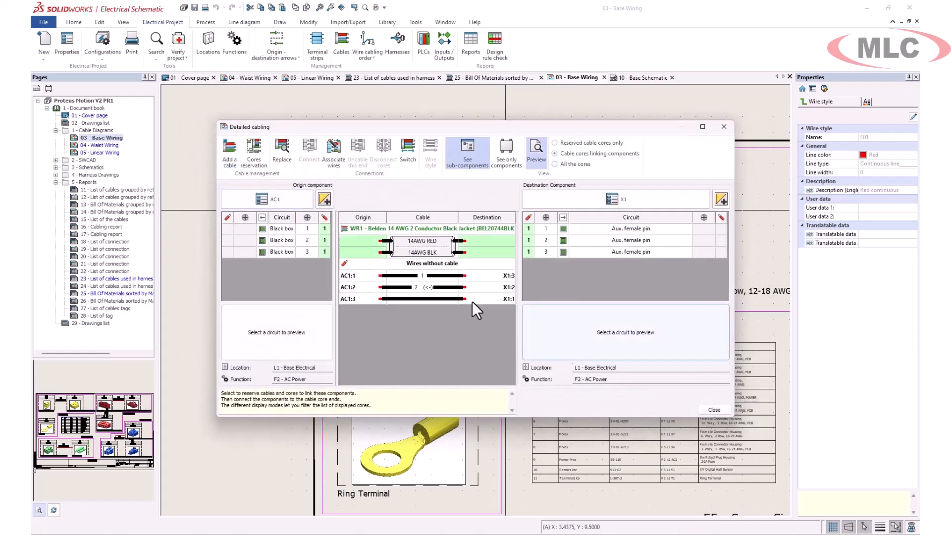
- Associate the new cable's 14AWG RED and 14AWG BLK cores with the AC1 to X1 wires and close the detailed cabling
left_click_drag(349, 239, 325, 240)
left_click(712, 410)
key("Escape")
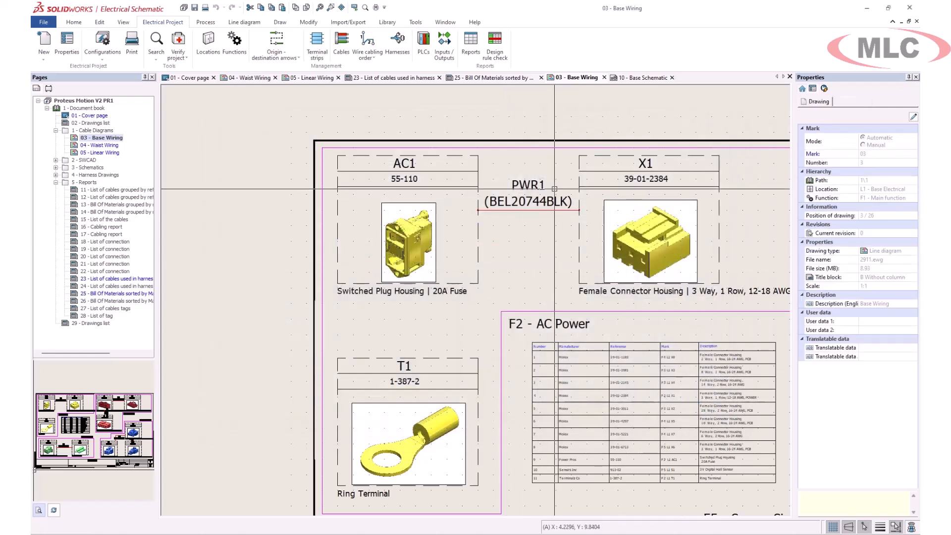
- Set the project's cable mark formula to COMPONENT_ORIGIN_TAG + COMPONENT_DESTINATION_TAG and apply the configuration
left_click(104, 39)
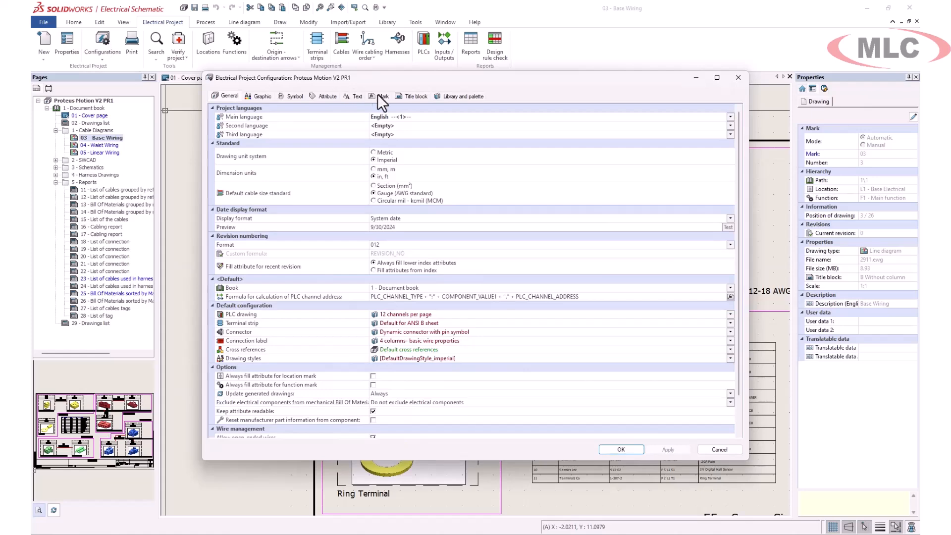
left_click(380, 97)
scroll(546, 391, "down", 1)
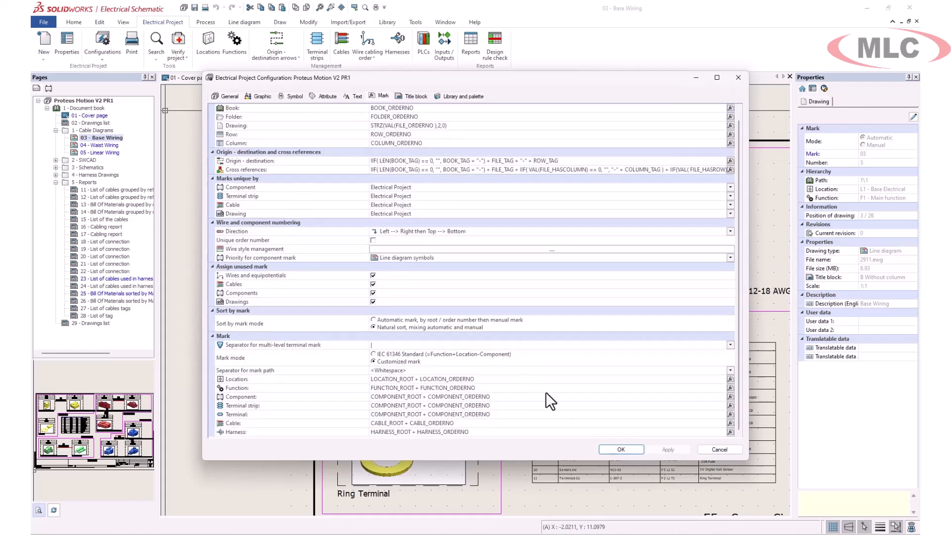
left_click(729, 424)
left_click(397, 138)
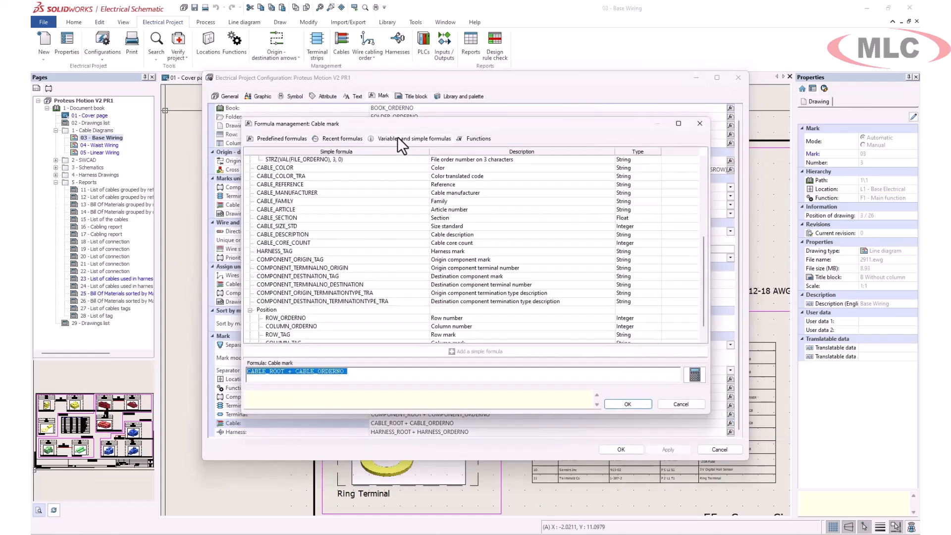
scroll(347, 277, "down", 2)
double_click(311, 243)
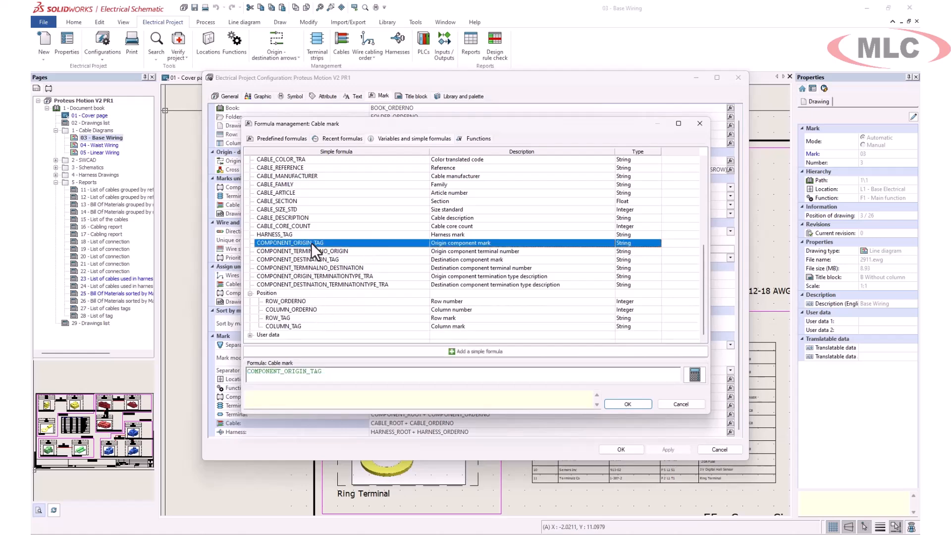
double_click(310, 260)
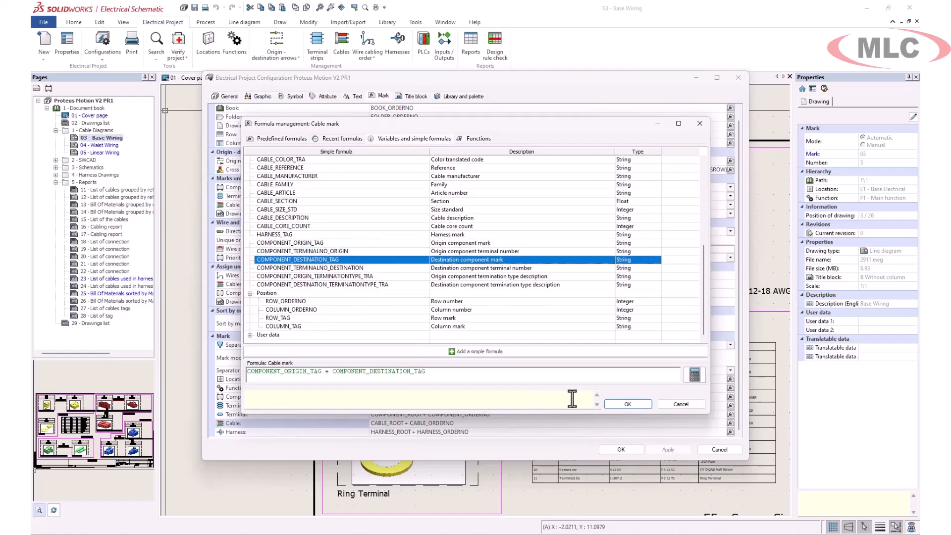
left_click(624, 405)
left_click(663, 450)
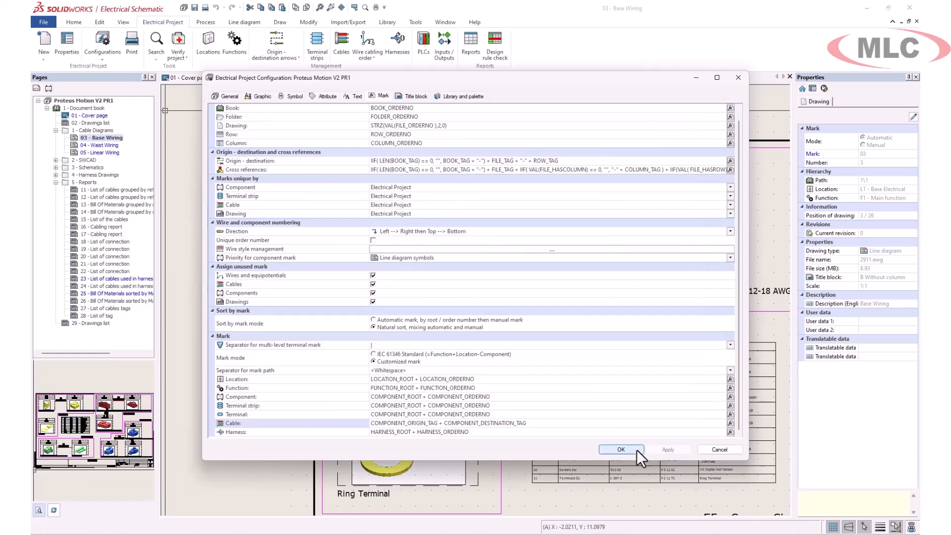
left_click(619, 450)
- Set up a mark renumbering that recalculates order numbers, with function, component, terminal strip, terminal and harness excluded and cable kept
left_click(205, 21)
left_click(217, 45)
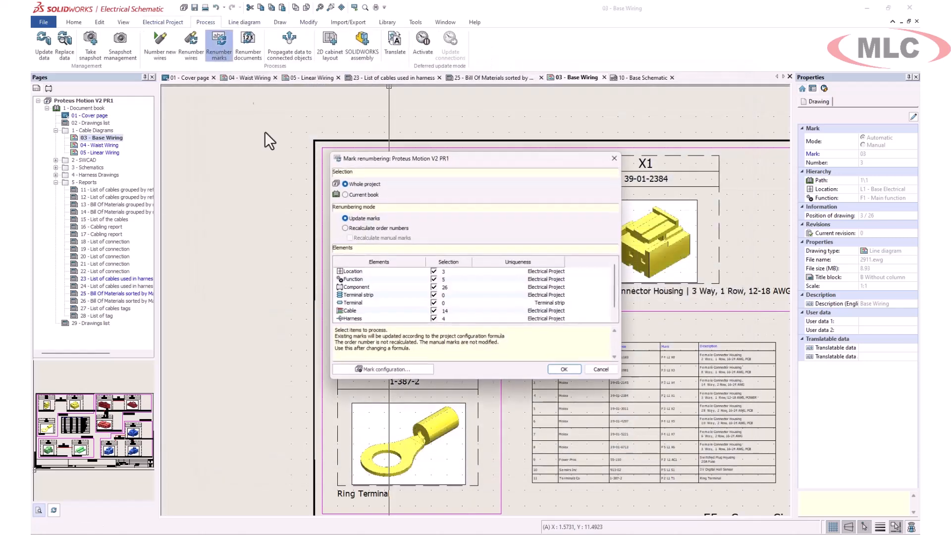
left_click(344, 228)
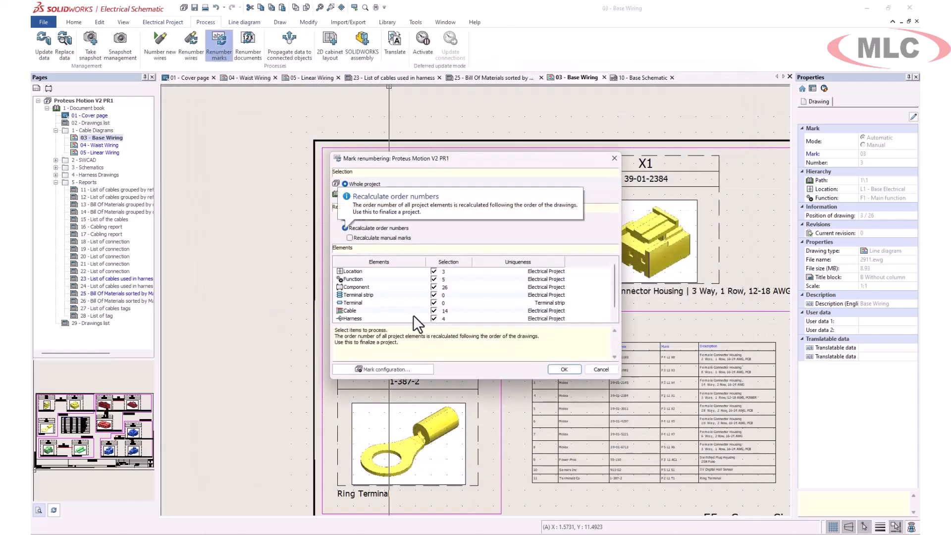
left_click(435, 319)
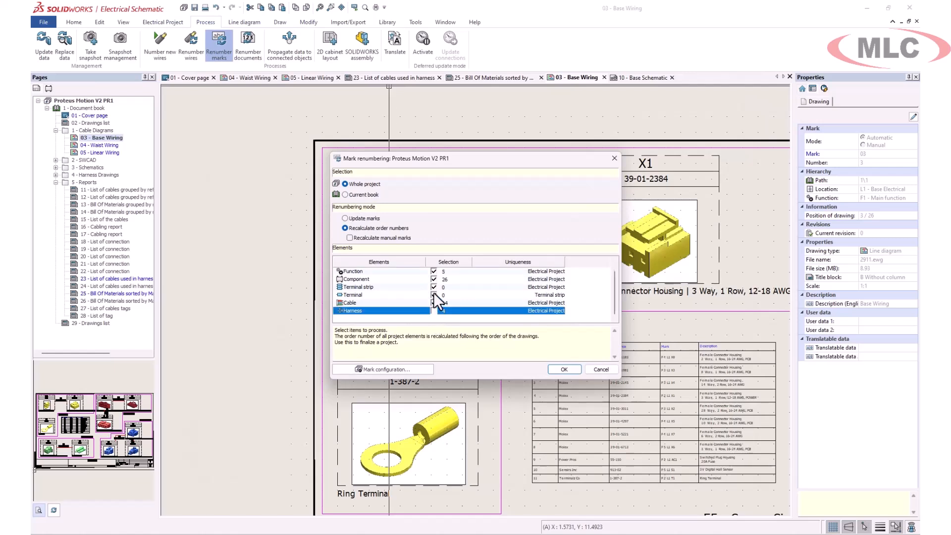
left_click(434, 295)
left_click(434, 281)
left_click(434, 272)
left_click(434, 279)
left_click(434, 287)
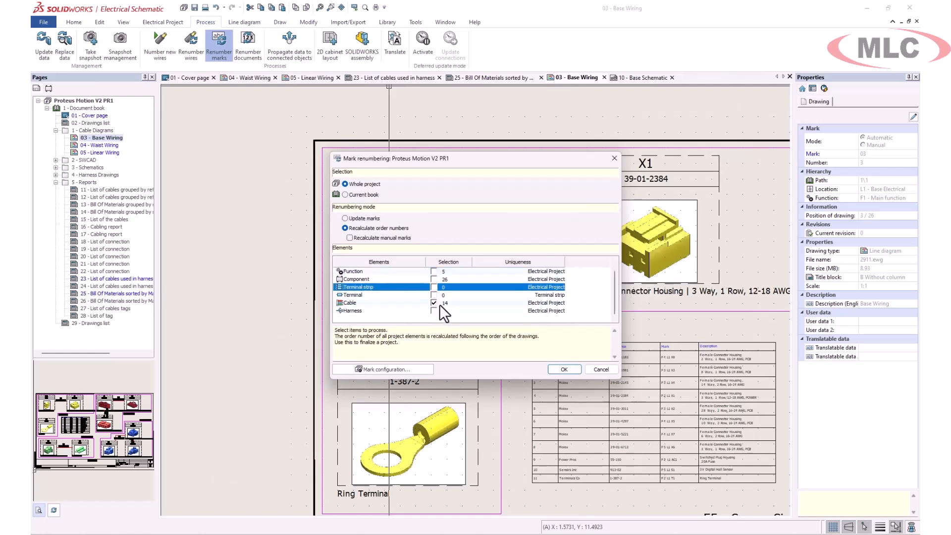
- Run the cable mark renumbering and examine the cable marks across the Base Wiring drawing
left_click(565, 369)
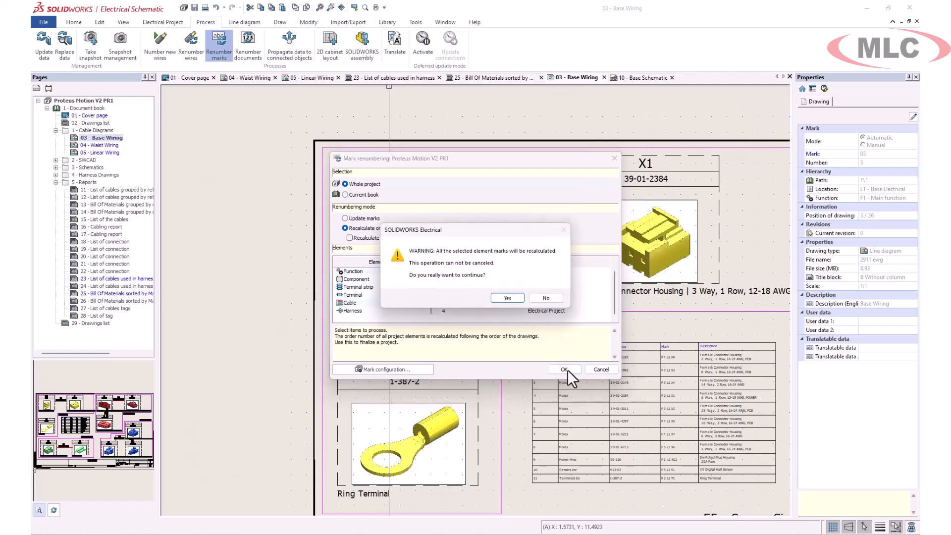
left_click(509, 298)
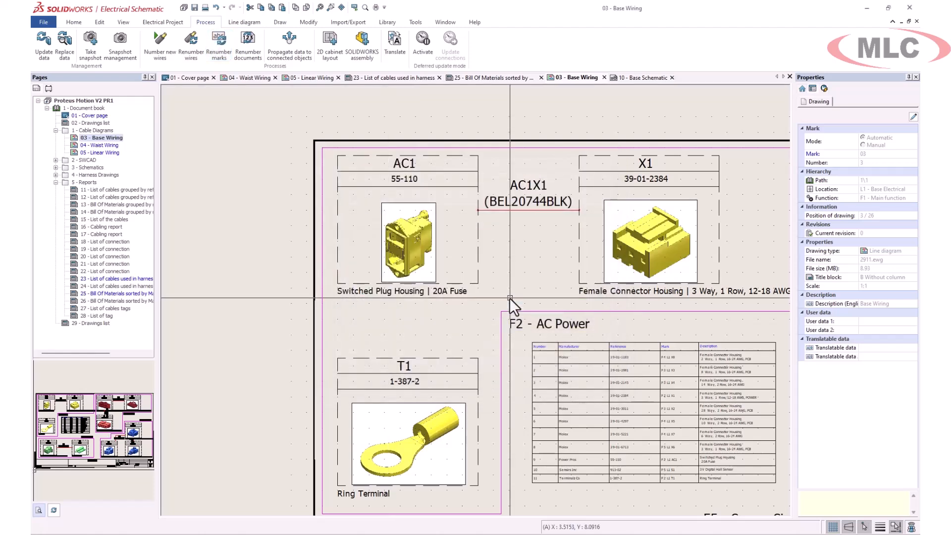
middle_click_drag(648, 302, 391, 302)
scroll(391, 300, "down", 1)
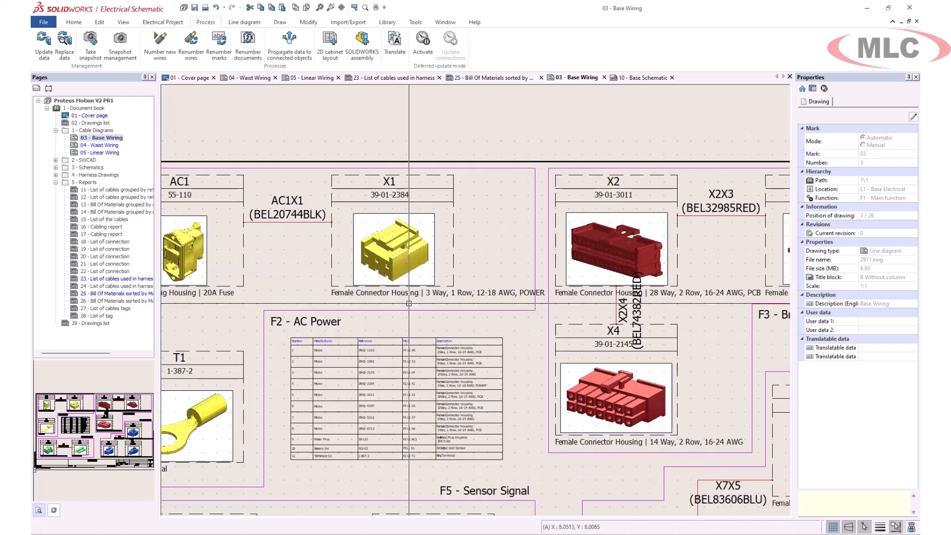
- Expand component AC1 under L1 - Base Electrical in the component tree and go to its line diagram and Base Schematic symbols
left_click(49, 89)
left_click(46, 108)
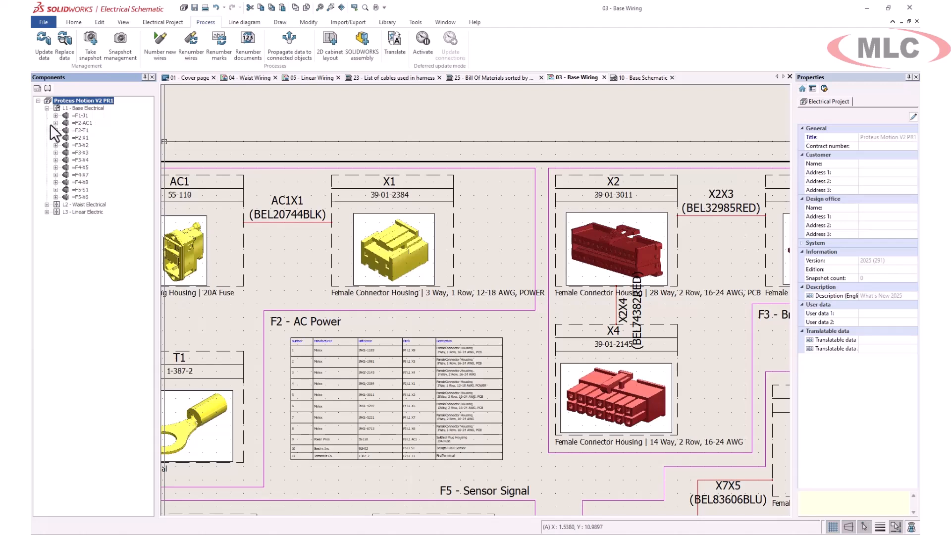
left_click(56, 123)
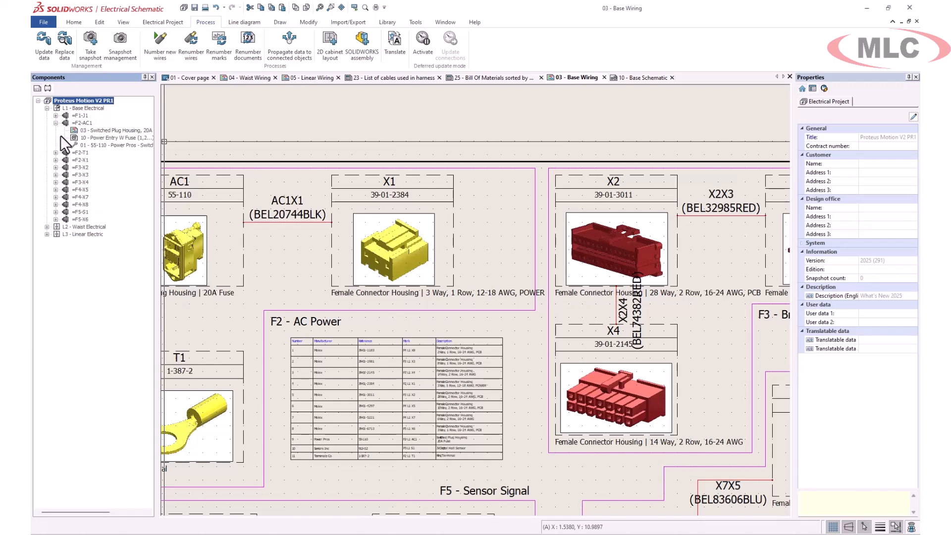
right_click(101, 132)
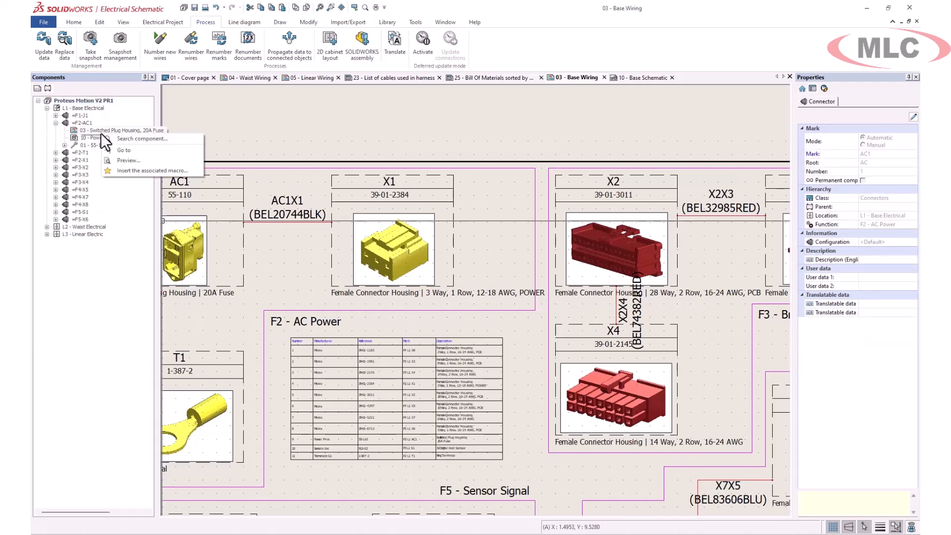
left_click(132, 148)
right_click(108, 136)
left_click(140, 153)
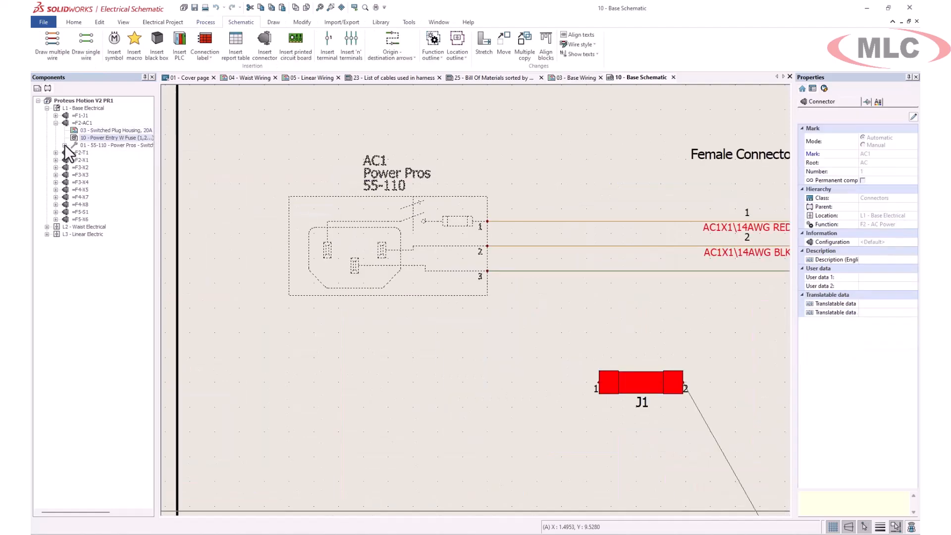
- Go from AC1's manufacturer part 55-110 to its flattened harness drawing, H1 - Base AC Power, and view the whole sheet
left_click(65, 145)
left_click(103, 153)
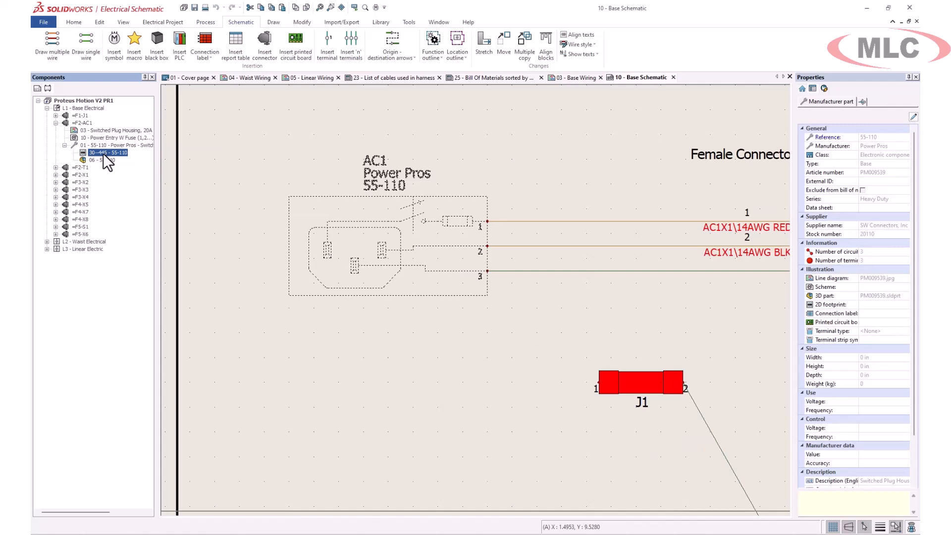
right_click(103, 153)
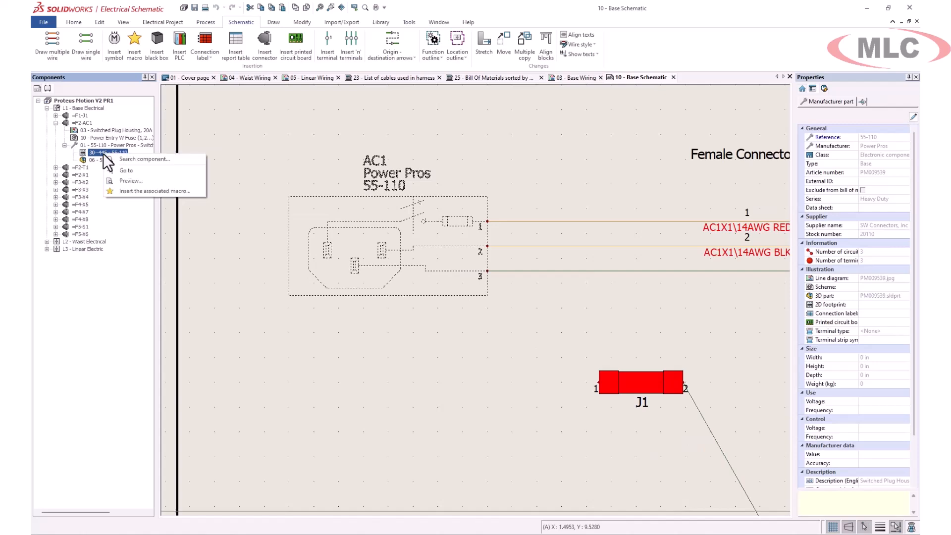
left_click(129, 161)
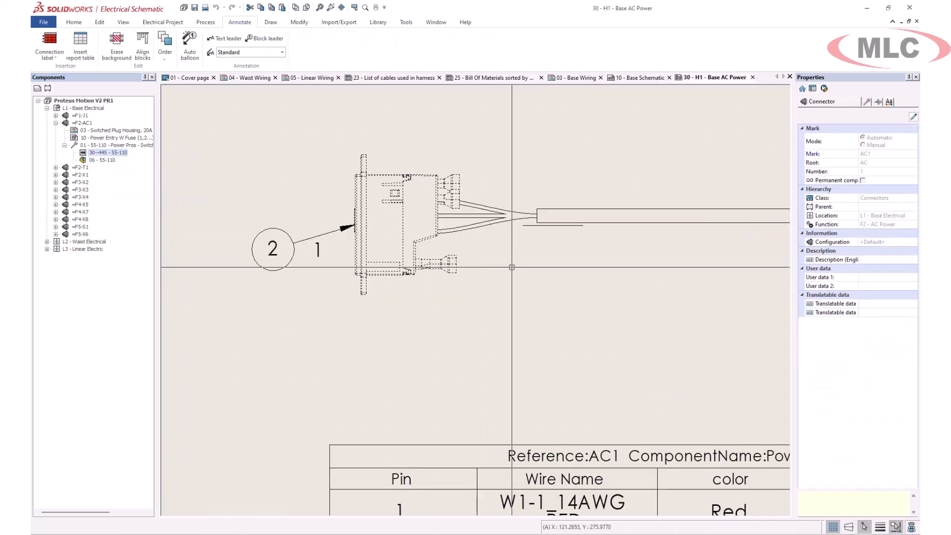
scroll(541, 267, "down", 3)
middle_click_drag(593, 263, 431, 258)
scroll(431, 258, "down", 5)
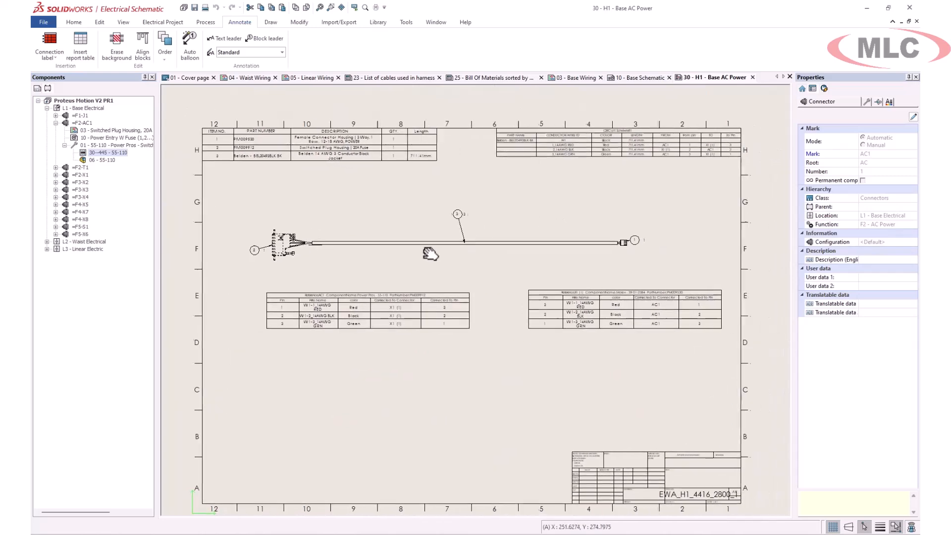
key("Escape")
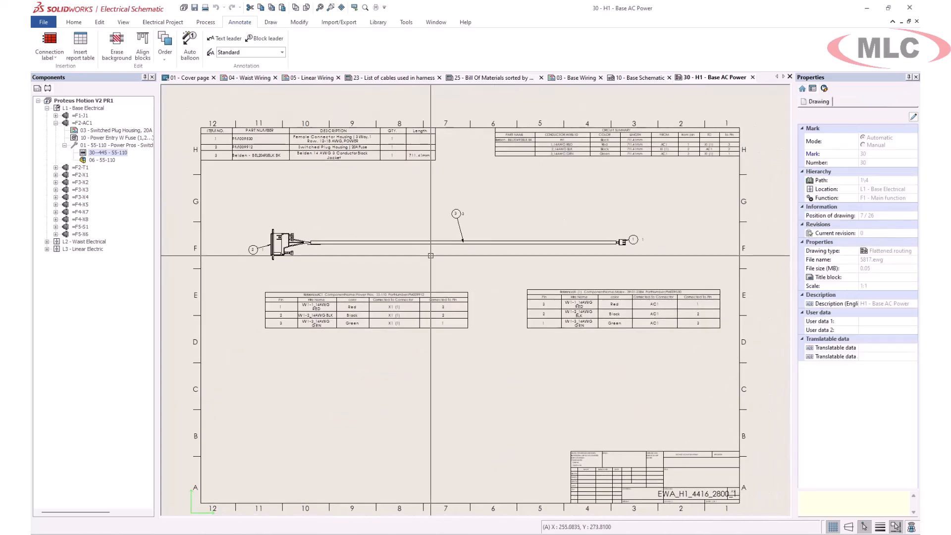
- View the manufacturer part and circuits of component AC1 from its connector in the flattened harness drawing
double_click(283, 240)
left_click(310, 119)
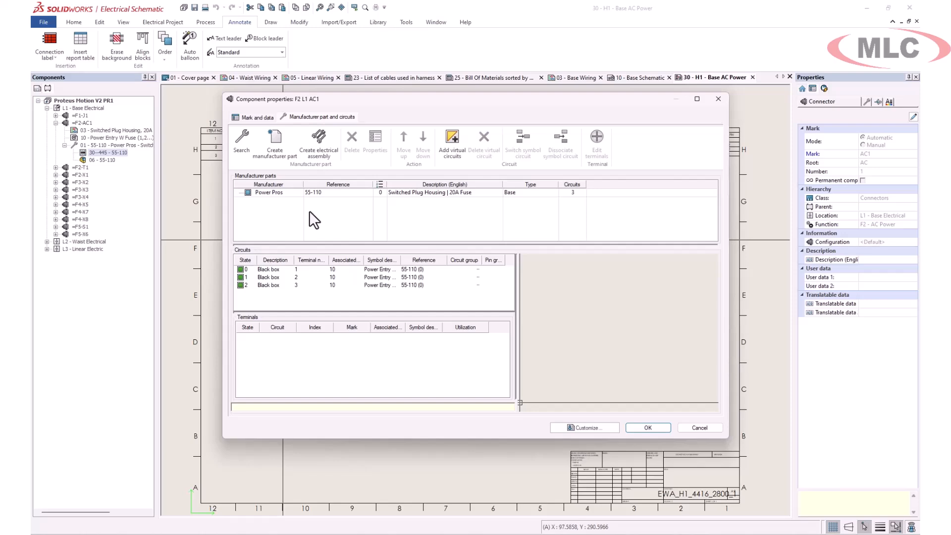
left_click(716, 441)
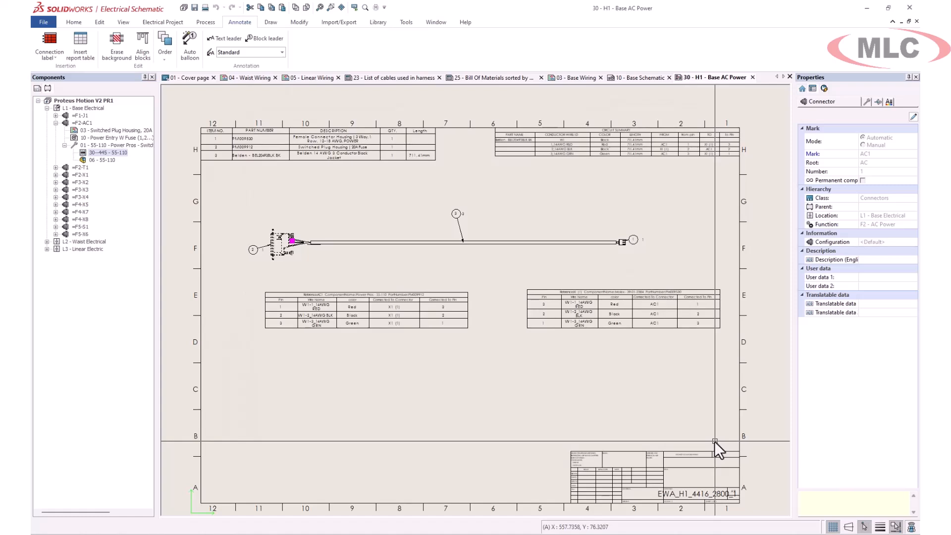
- In the Base Schematic drawing, move splice J1 and ring terminal T1 together so J1 sits on the wire from AC1 pin 3
left_click(37, 86)
key("ctrl+Tab")
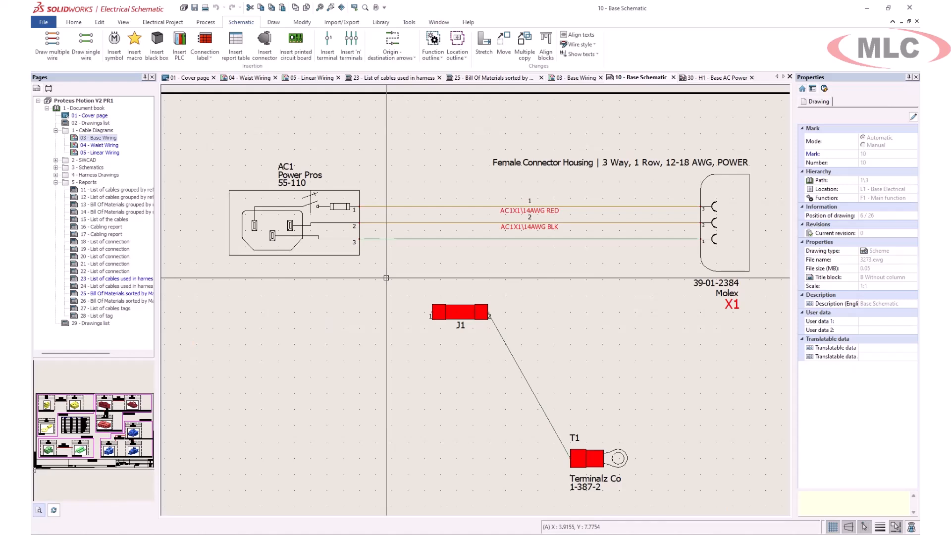
left_click_drag(387, 278, 647, 499)
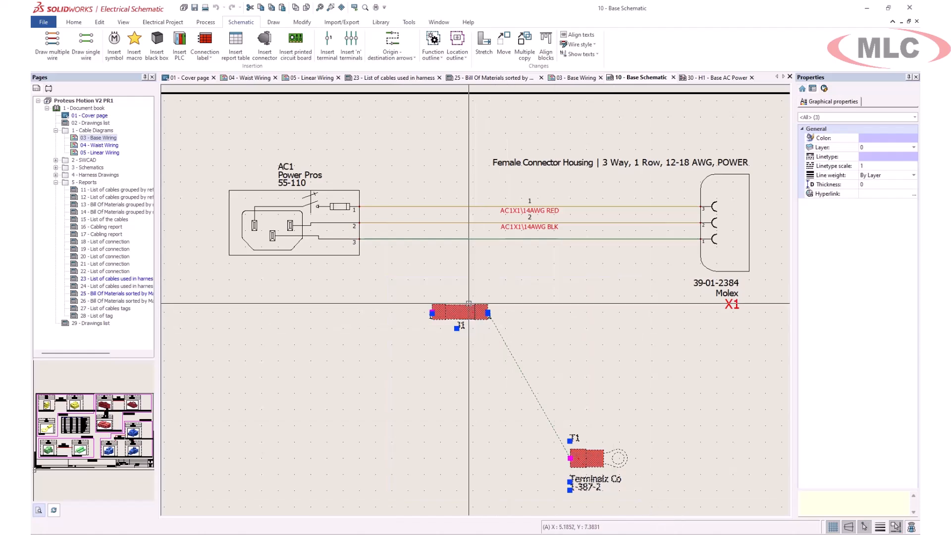
left_click_drag(469, 311, 460, 234)
key("Escape")
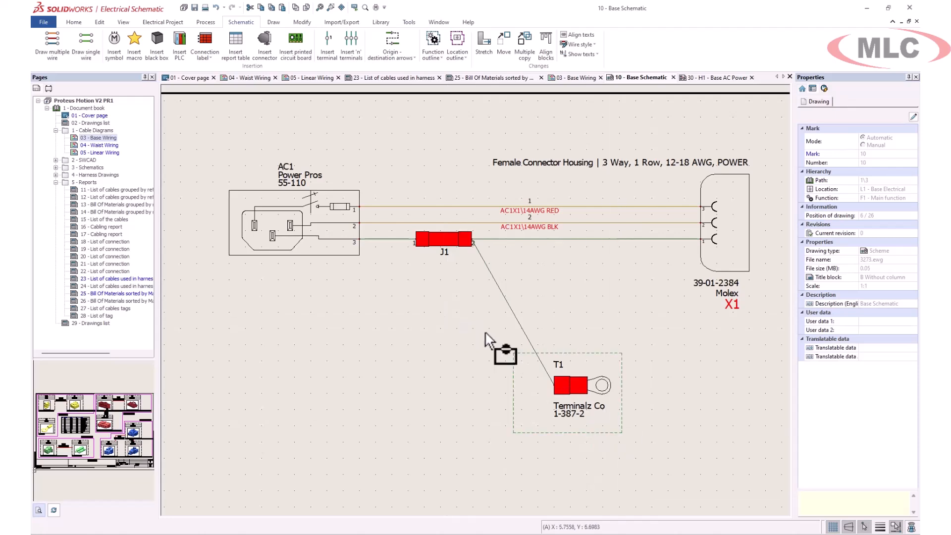
- Add J1, T1 and their connected wires to harness H1 - Base AC Power
right_click(389, 239)
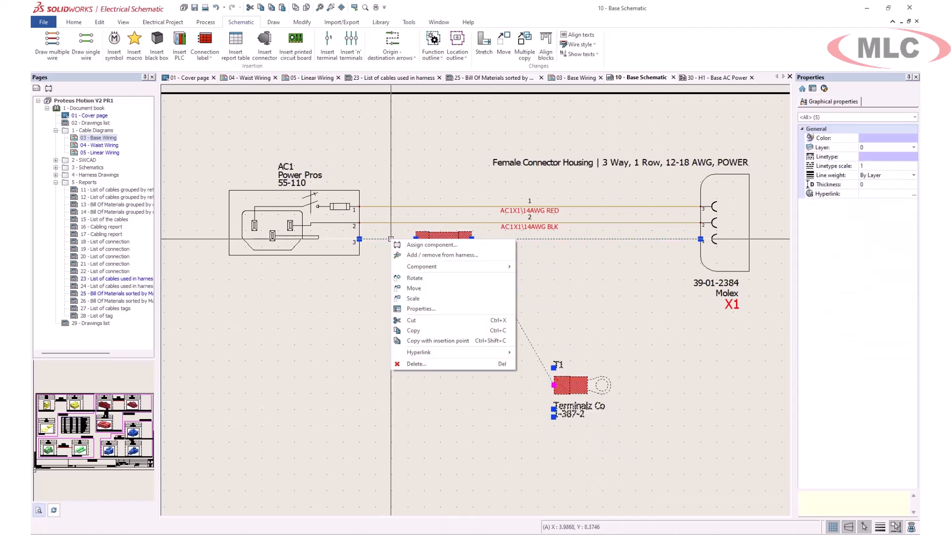
left_click(429, 253)
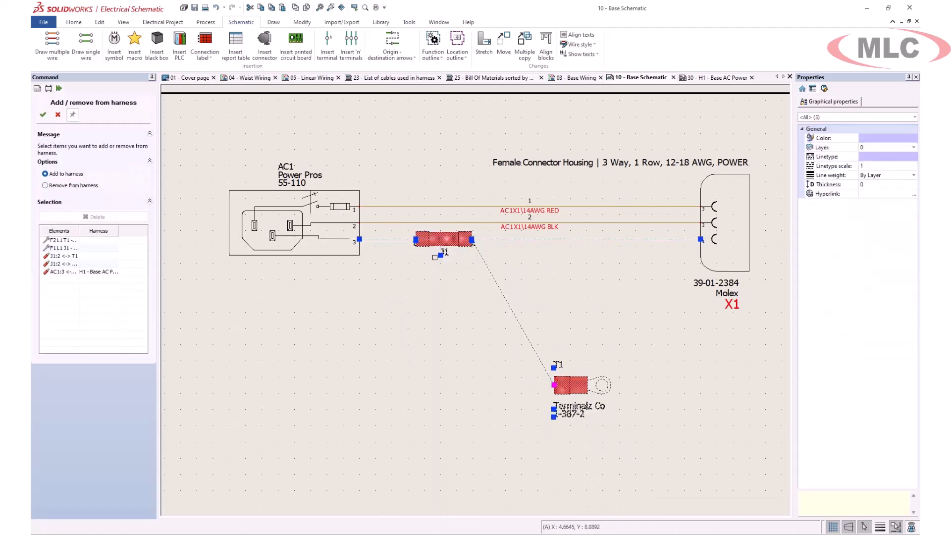
left_click(43, 114)
double_click(300, 217)
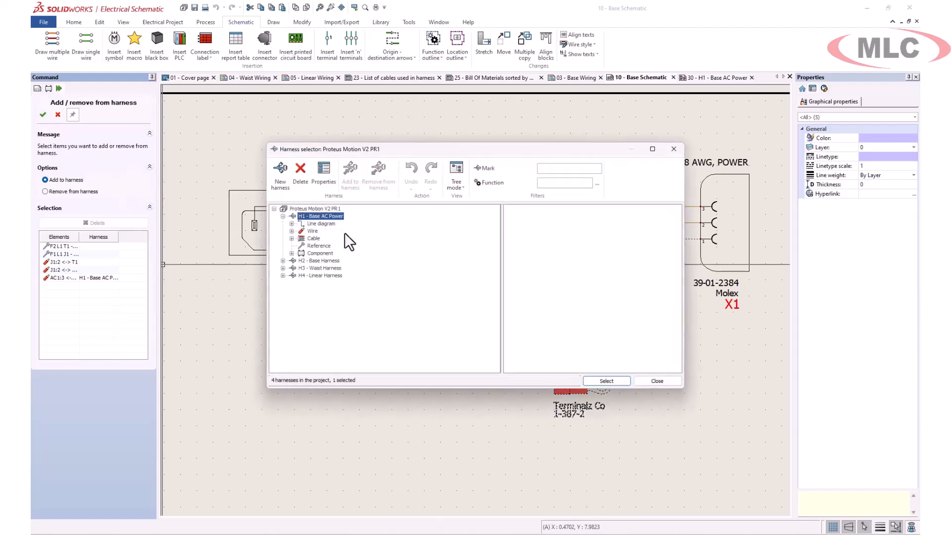
left_click(607, 381)
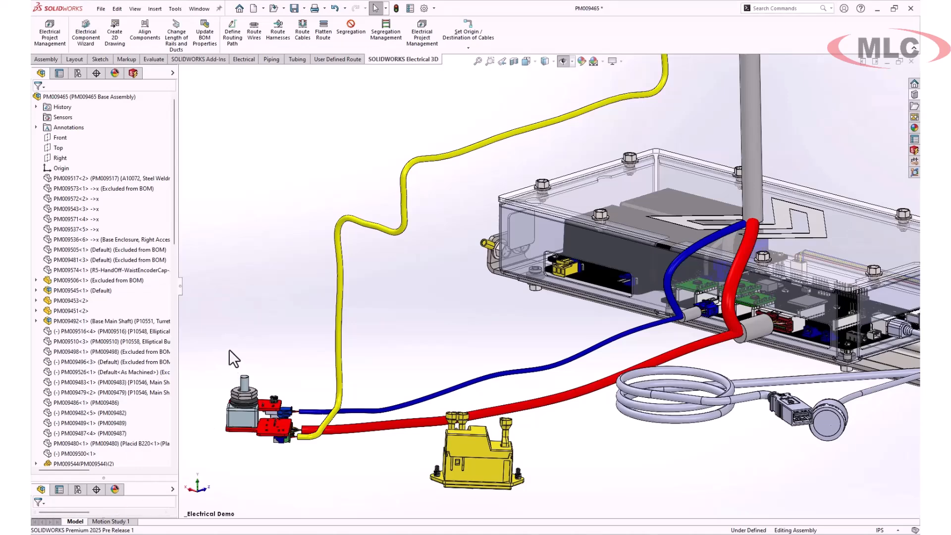
- Switch to the SOLIDWORKS base assembly and show part PM009337<2> from the ECAD folder
scroll(114, 359, "down", 17)
left_click(37, 404)
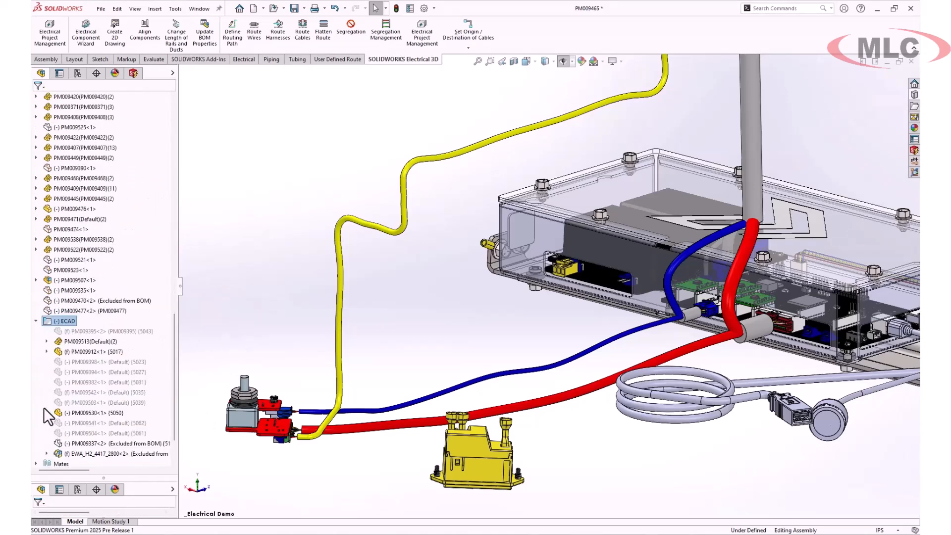
right_click(109, 444)
left_click(161, 261)
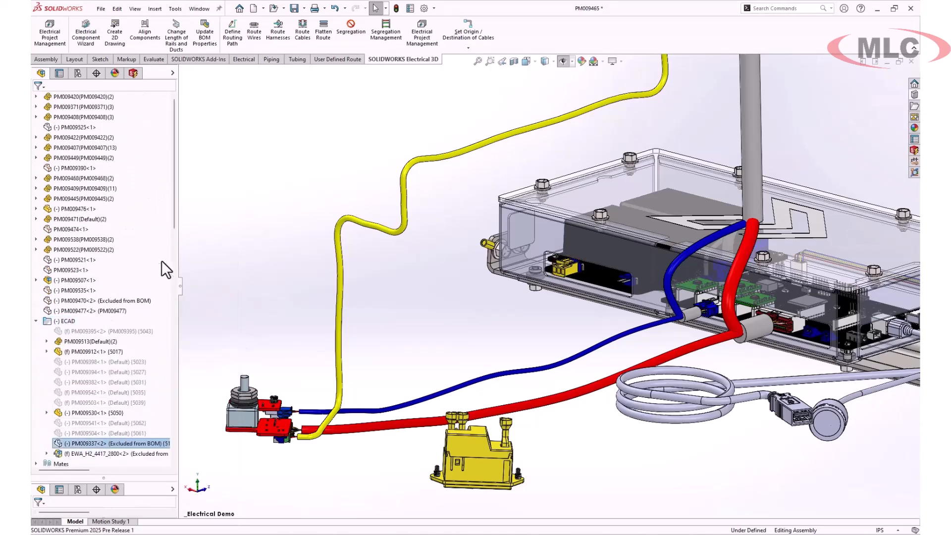
- Associate electrical component J1 with the 3D part PM009337<2>
left_click(133, 73)
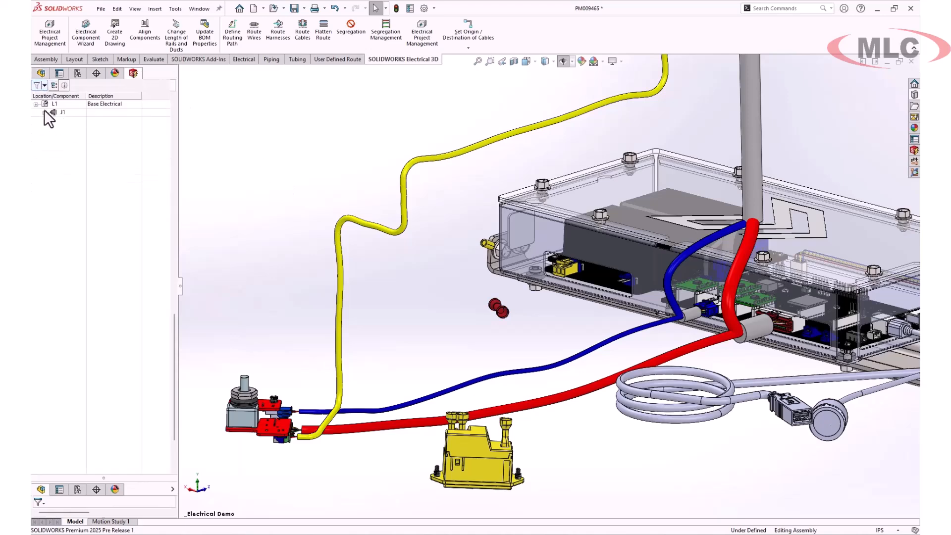
right_click(70, 121)
left_click(99, 149)
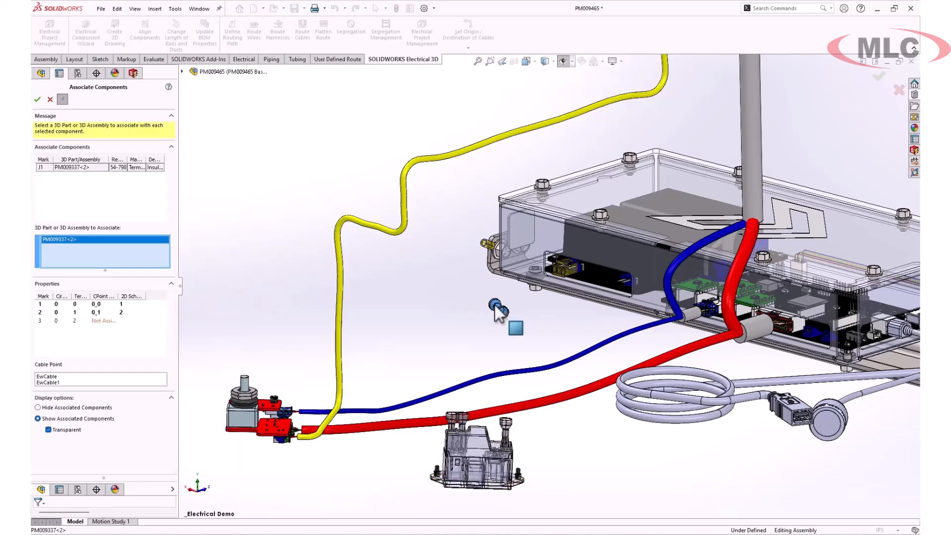
left_click(37, 100)
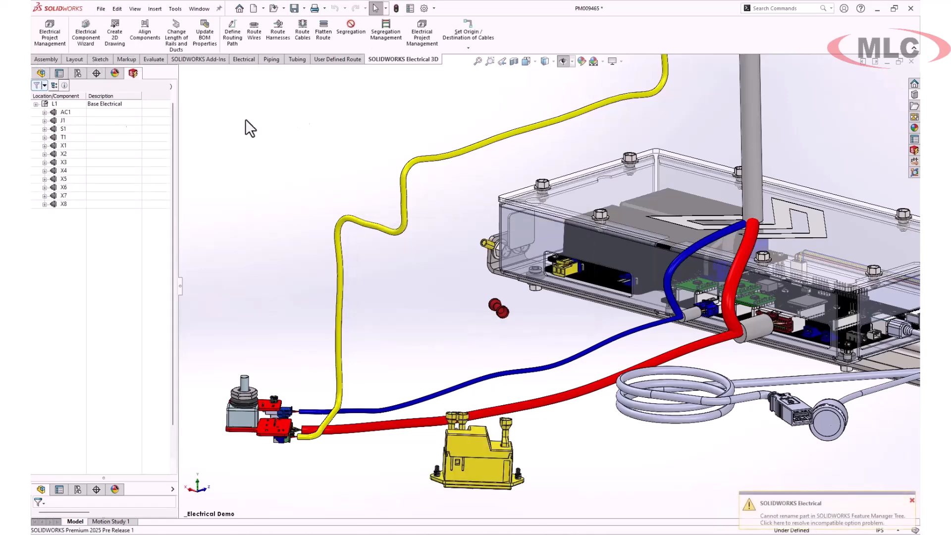
- Route harness H1 - Base AC Power as a SOLIDWORKS Route with splines and added tangency
left_click(284, 37)
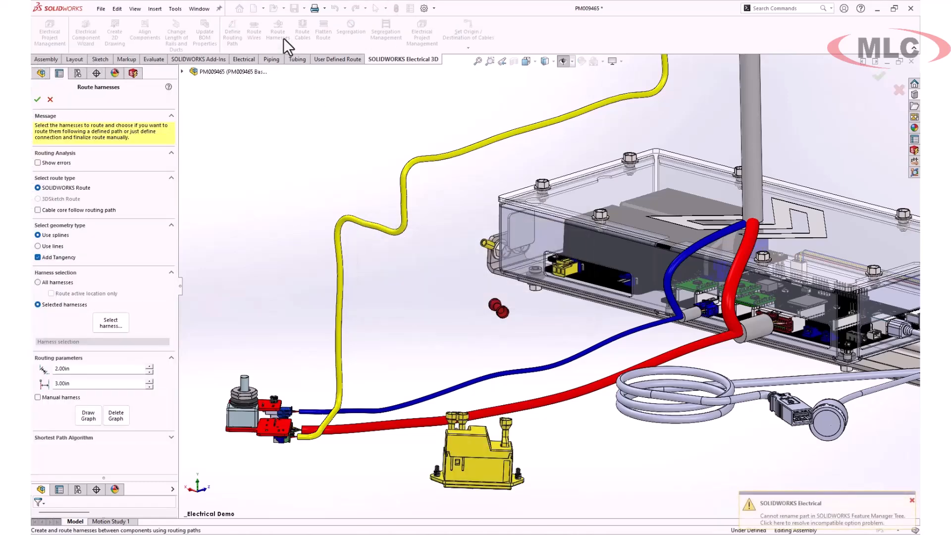
left_click(110, 322)
left_click(321, 216)
left_click(602, 381)
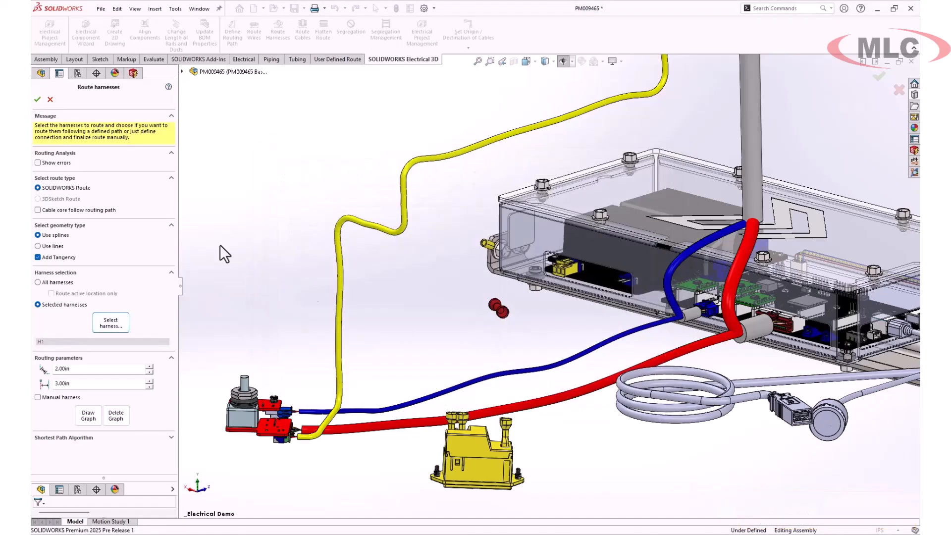
left_click(35, 101)
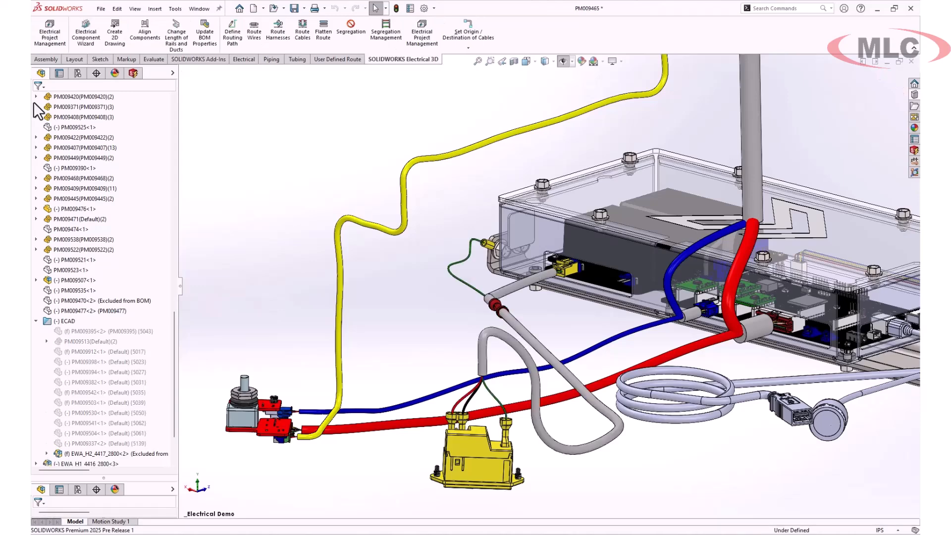
- Move EWA_H1_4416_2800 into the ECAD folder and create its Manufacture flattened route along the long cable segment
left_click_drag(97, 462, 95, 432)
right_click(94, 433)
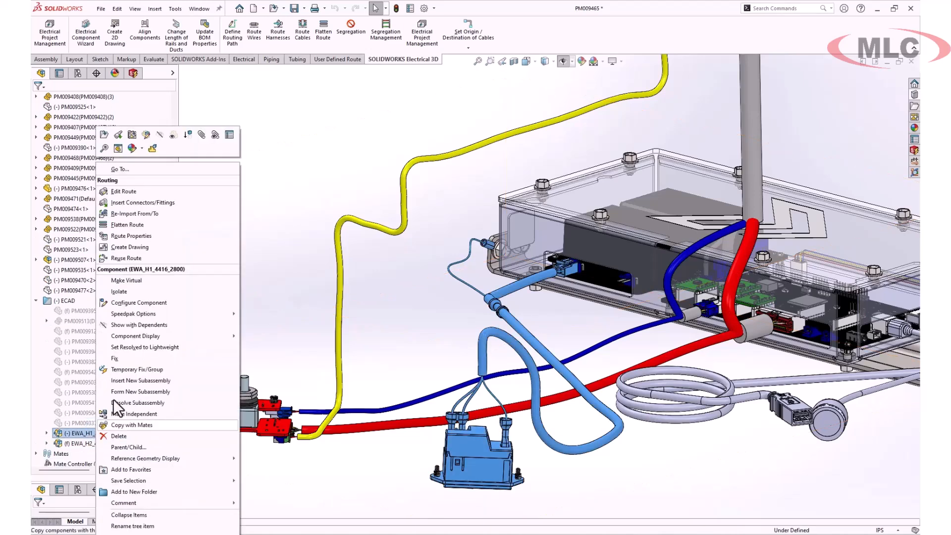
left_click(136, 224)
middle_click_drag(618, 434, 611, 414)
scroll(582, 368, "down", 10)
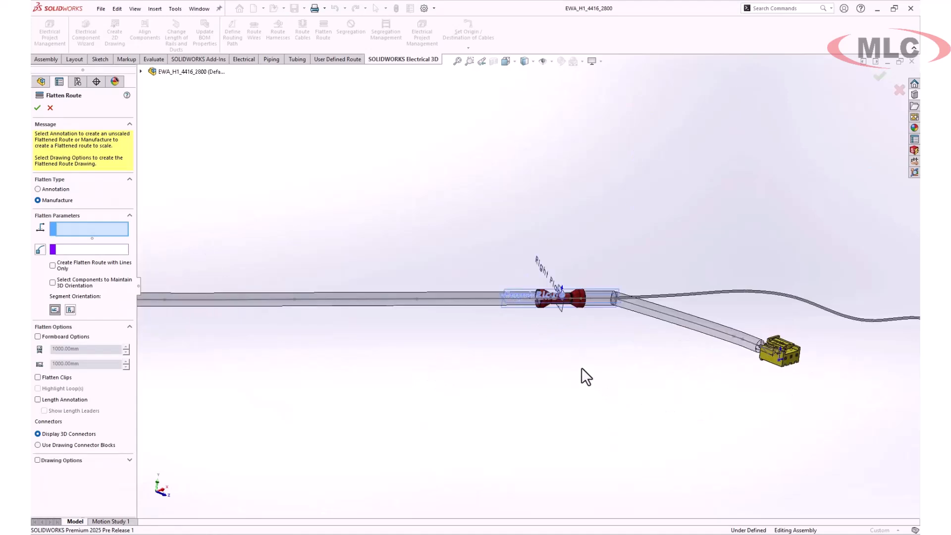
left_click(403, 300)
left_click(37, 108)
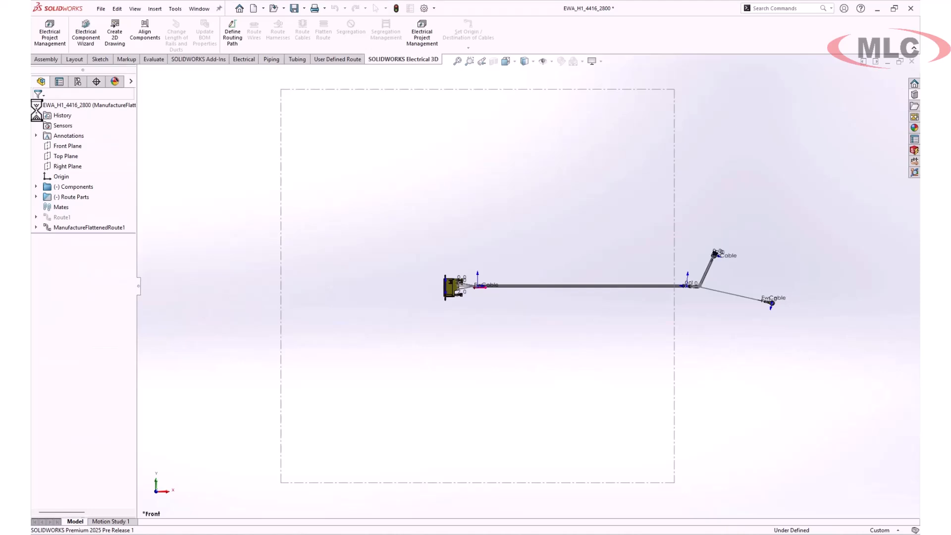
- Edit the flattened route and rotate the ring terminal branch to about -83.83 degrees
right_click(716, 291)
left_click(760, 347)
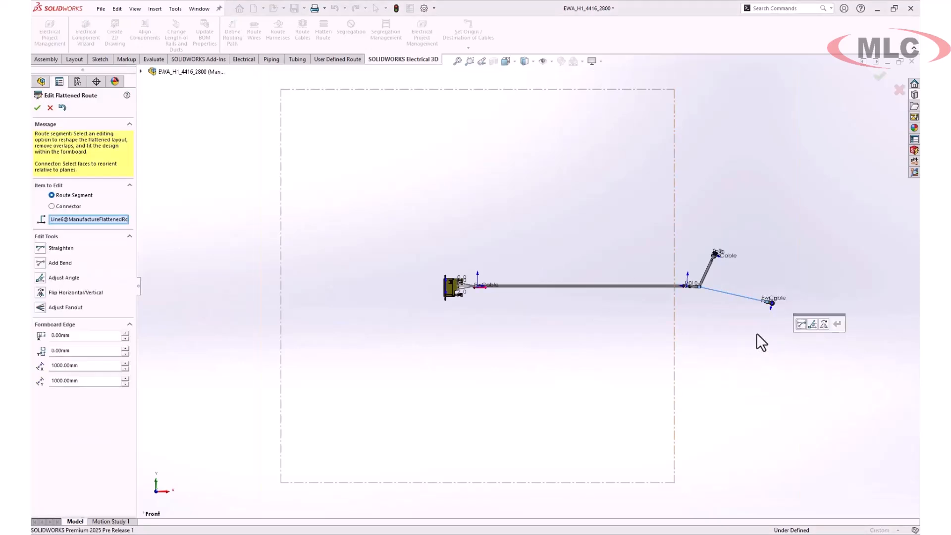
left_click(816, 326)
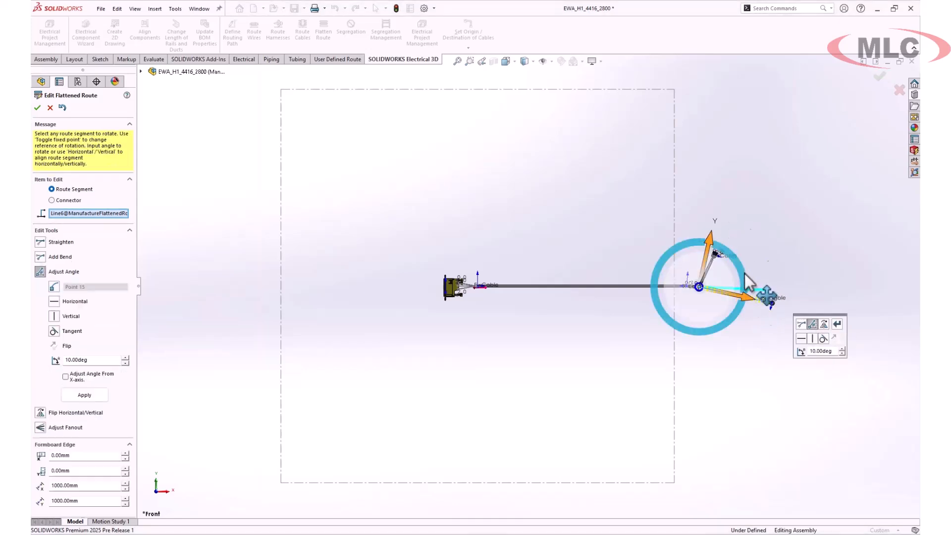
left_click_drag(727, 325, 714, 337)
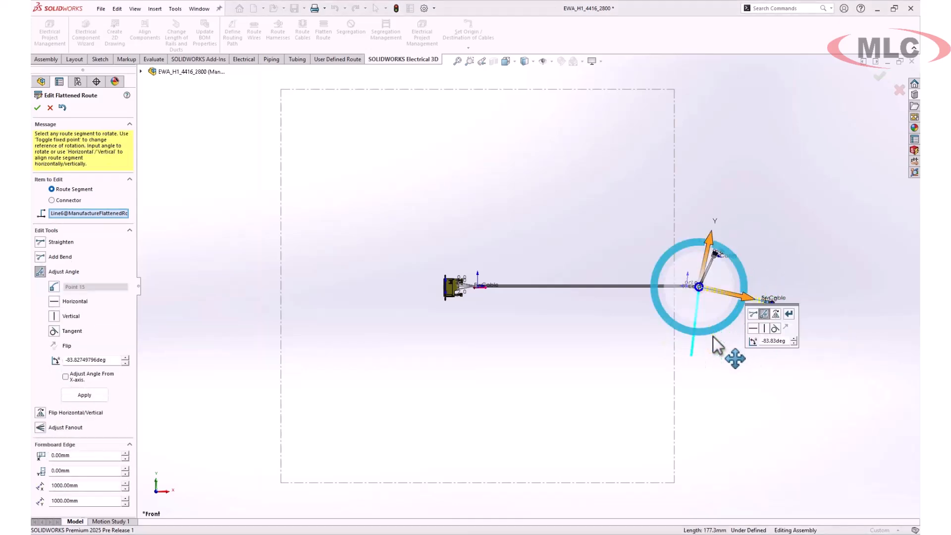
left_click(790, 314)
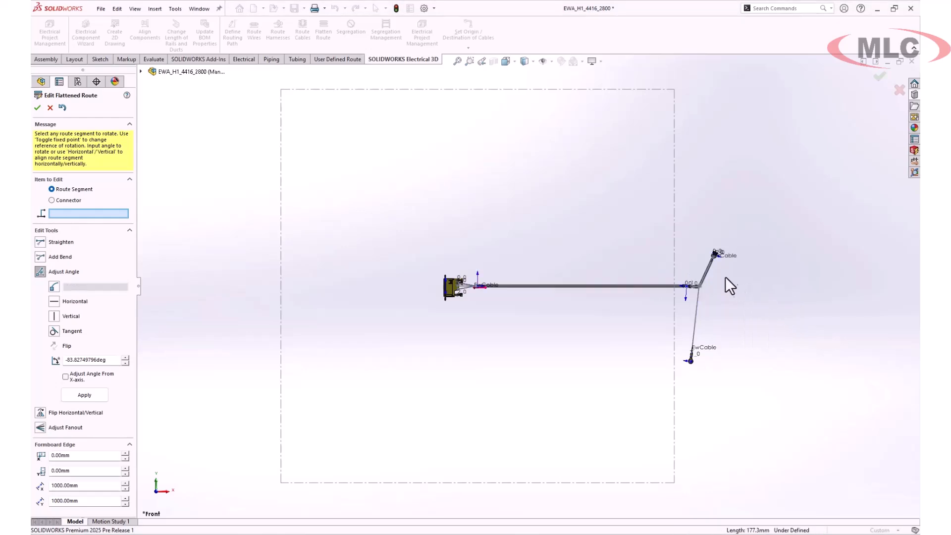
- Rotate the flattened route's upper connector branch by about 49.05 degrees and finish editing the route
scroll(735, 282, "down", 5)
left_click(41, 272)
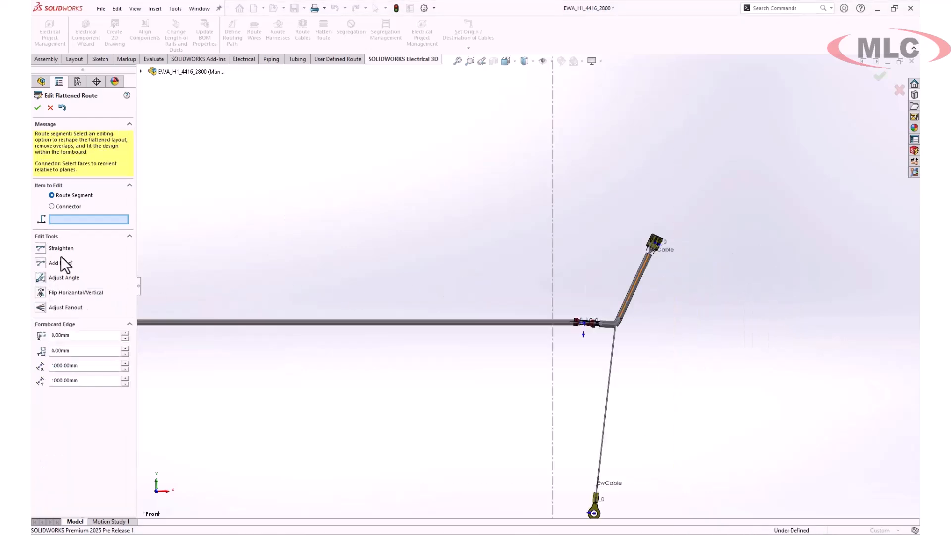
left_click(40, 272)
left_click(643, 283)
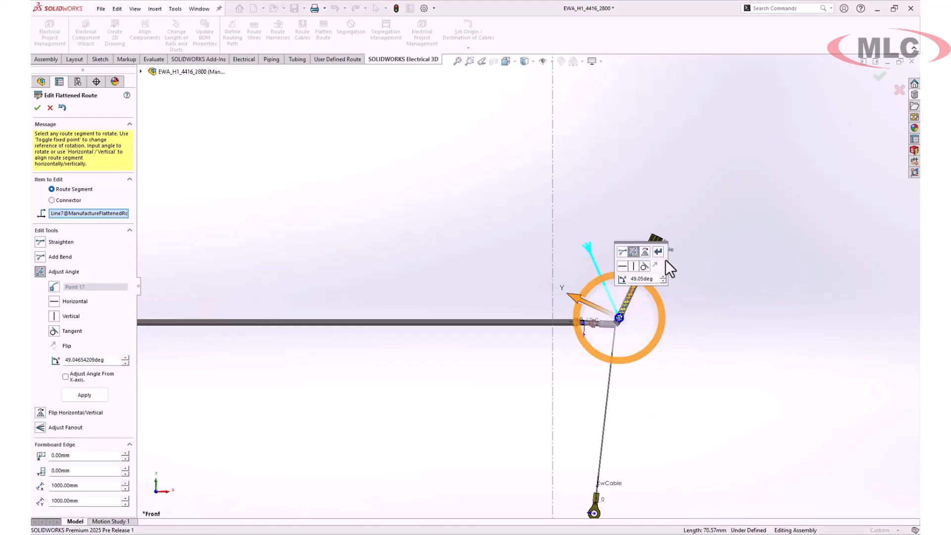
left_click(658, 251)
left_click(37, 107)
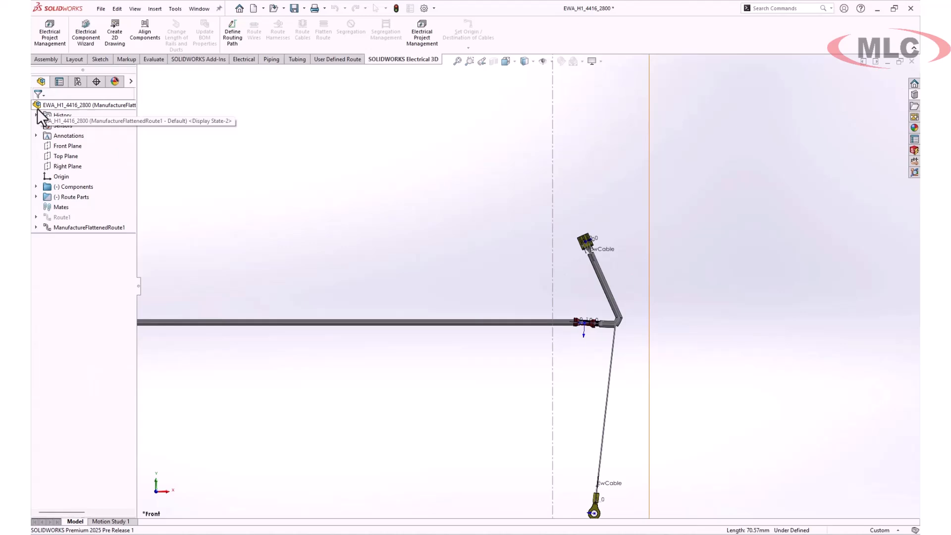
- Open the drawing of EWA_H1_4416_2800, accept the same-named assembly file and keep all dangling detail items
right_click(90, 103)
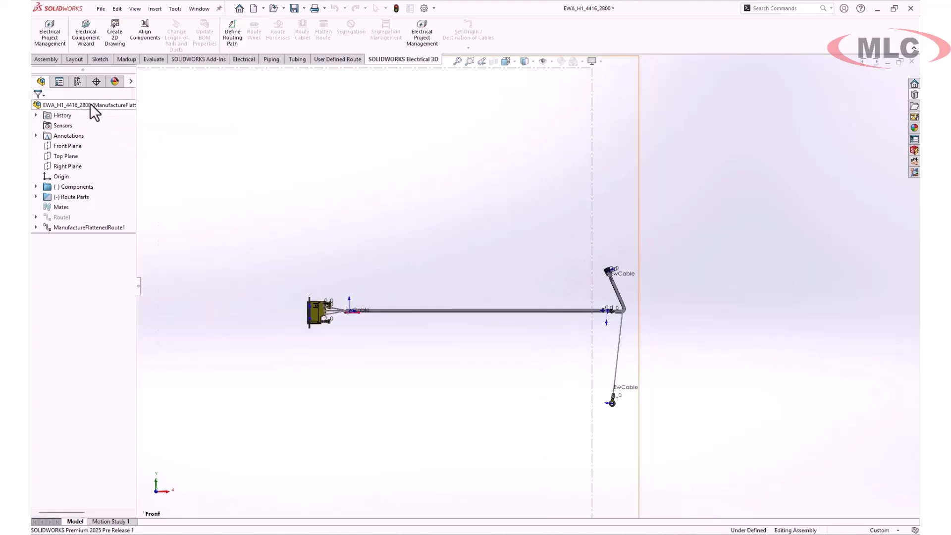
left_click(95, 76)
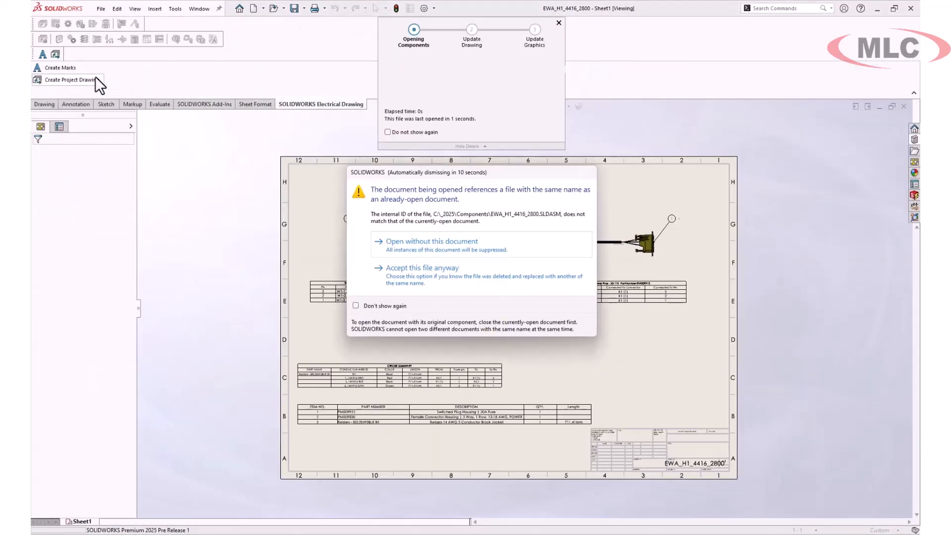
left_click(458, 283)
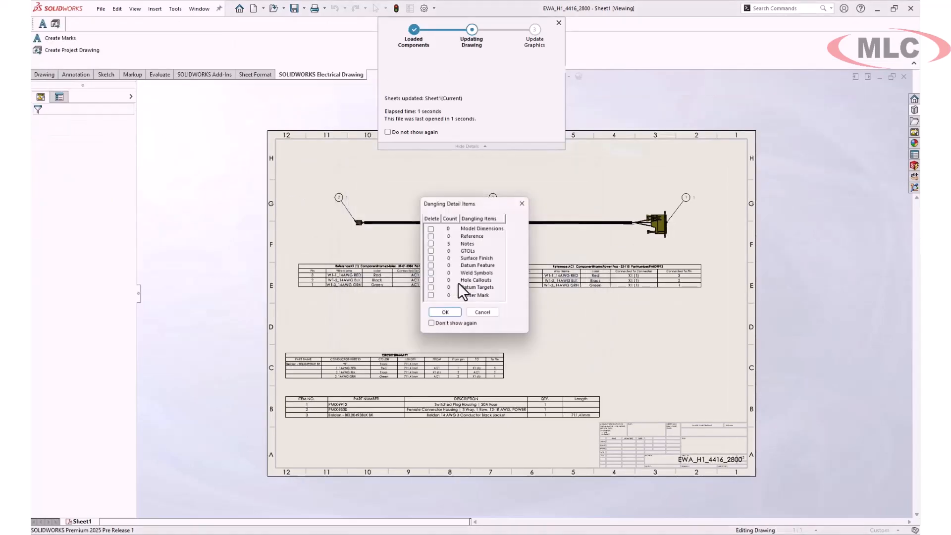
left_click(447, 313)
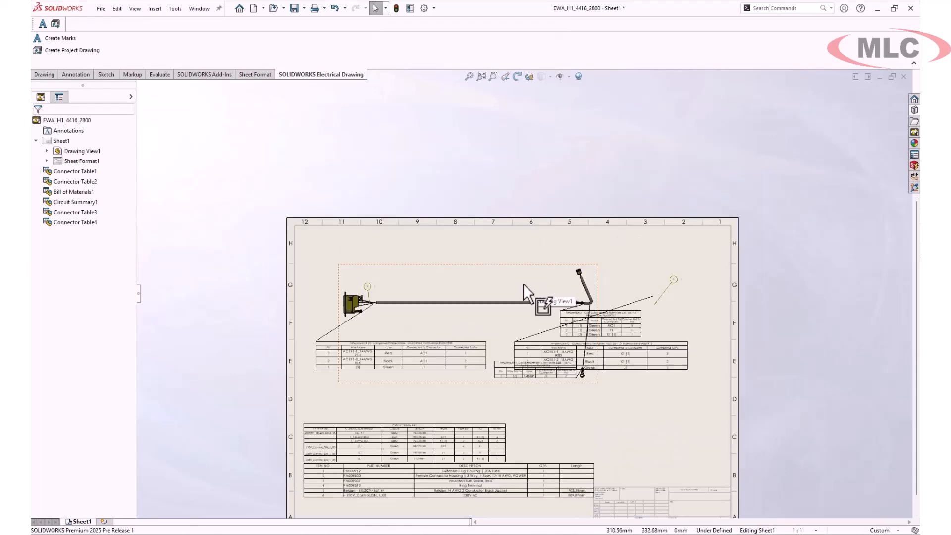
- Attach balloon 2 to the upper connector and reposition balloons 1 and 2 near their connectors
scroll(379, 288, "down", 2)
left_click(380, 289)
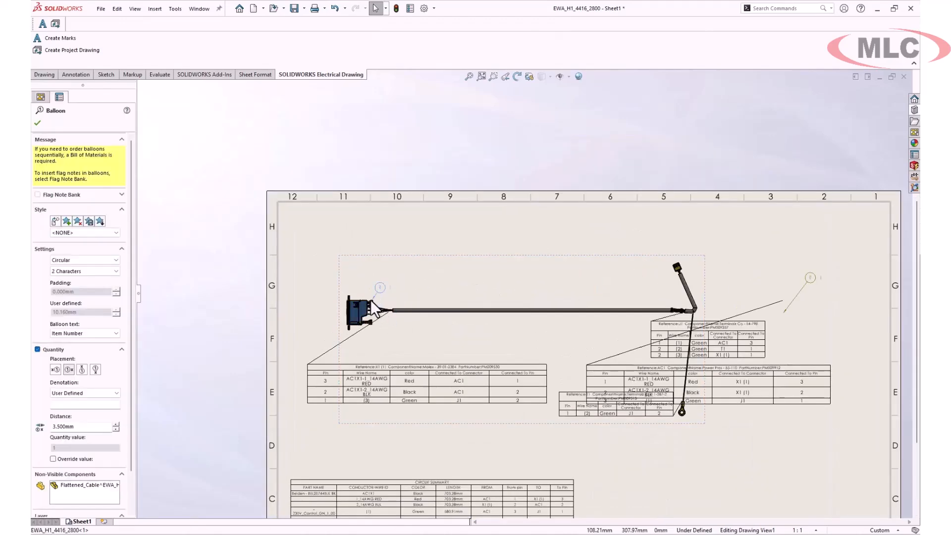
left_click(806, 276)
left_click_drag(784, 313, 682, 268)
left_click_drag(796, 277, 727, 236)
left_click_drag(381, 287, 376, 278)
left_click(418, 241)
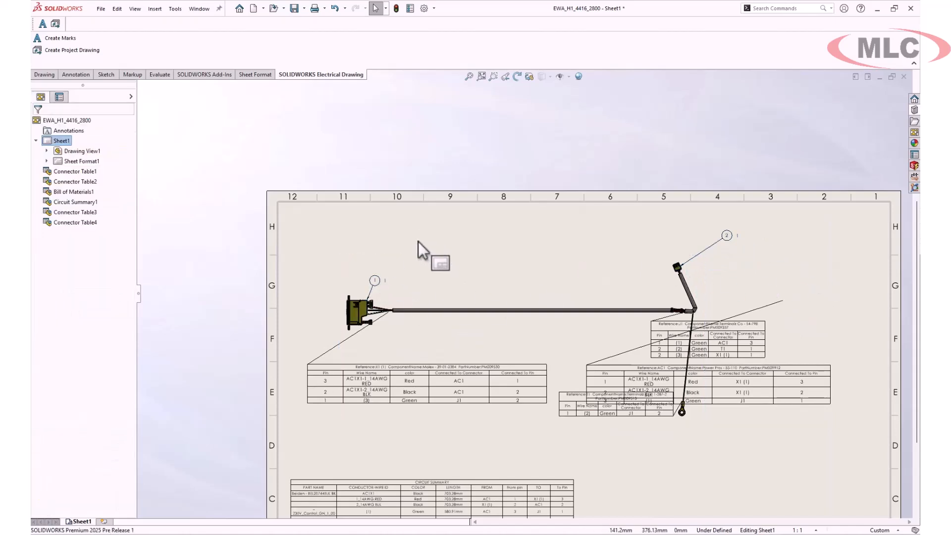
- Enable Restore Table Position in the drawing view's flatten route items to reposition the connector tables
right_click(410, 311)
left_click(459, 223)
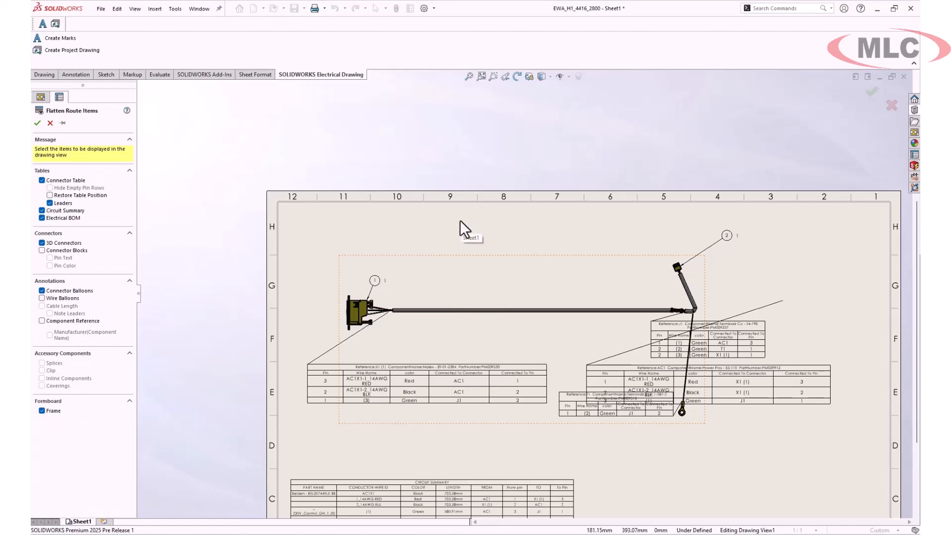
left_click(49, 195)
left_click(37, 123)
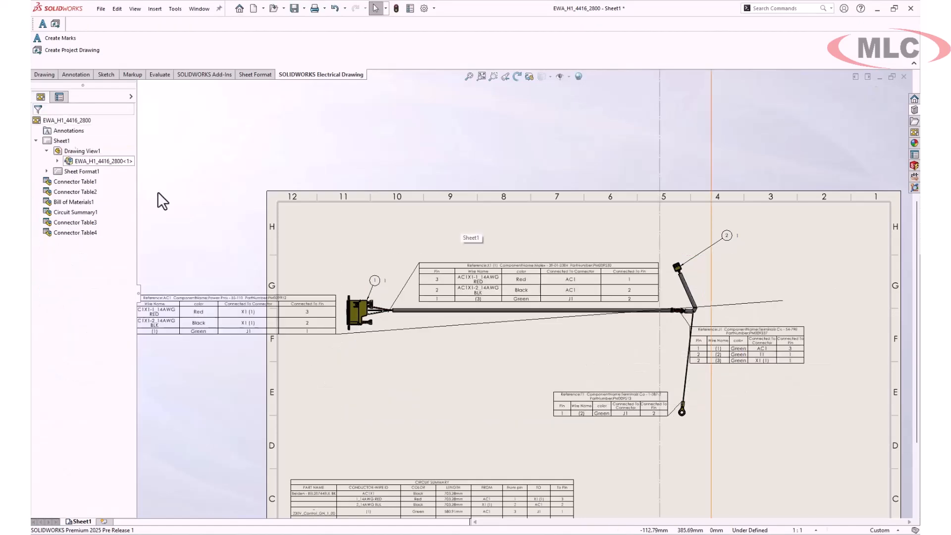
- Reposition the AC1 connector table below its connector, the J1 table beyond the upper branch and the T1 table beside the ring terminal
scroll(602, 349, "up", 1)
left_click_drag(158, 286, 216, 316)
left_click_drag(160, 290, 328, 324)
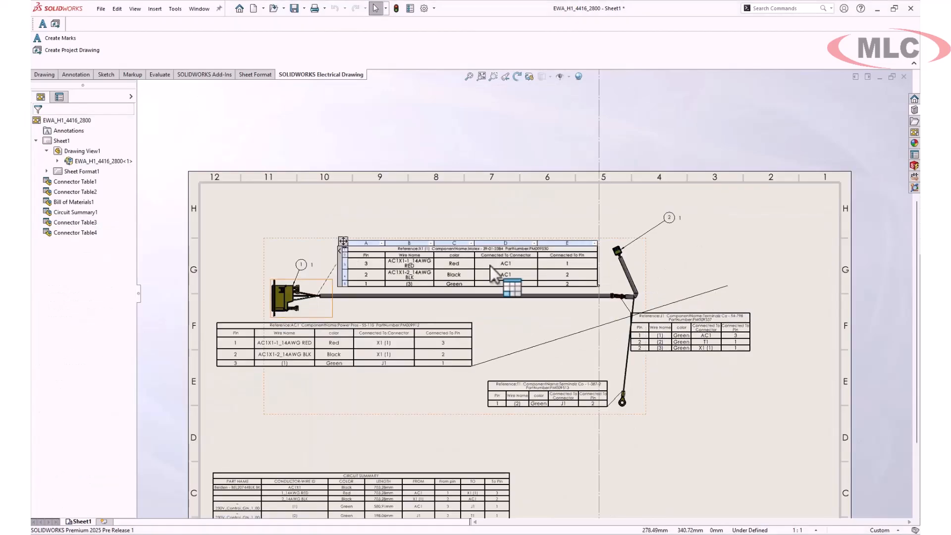
left_click_drag(490, 268, 685, 224)
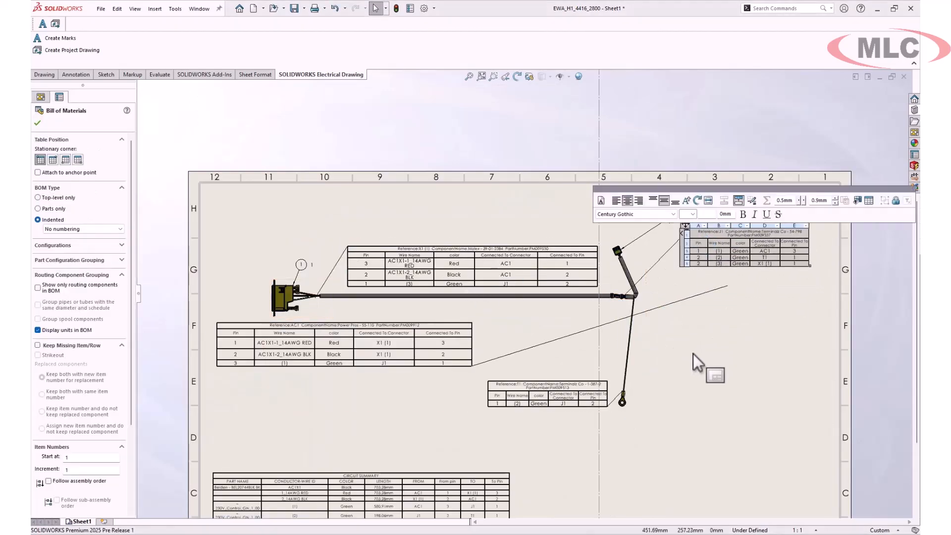
left_click(694, 354)
left_click(343, 243)
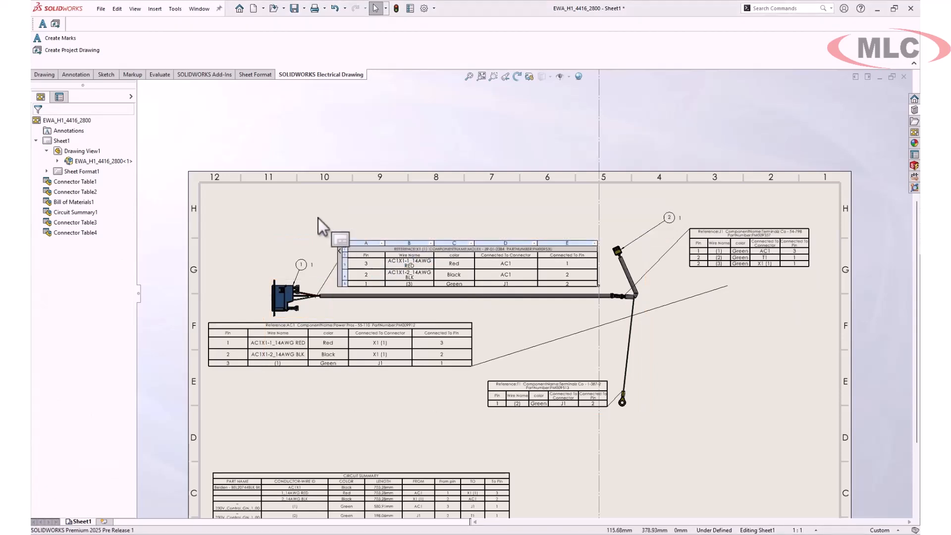
left_click(490, 269)
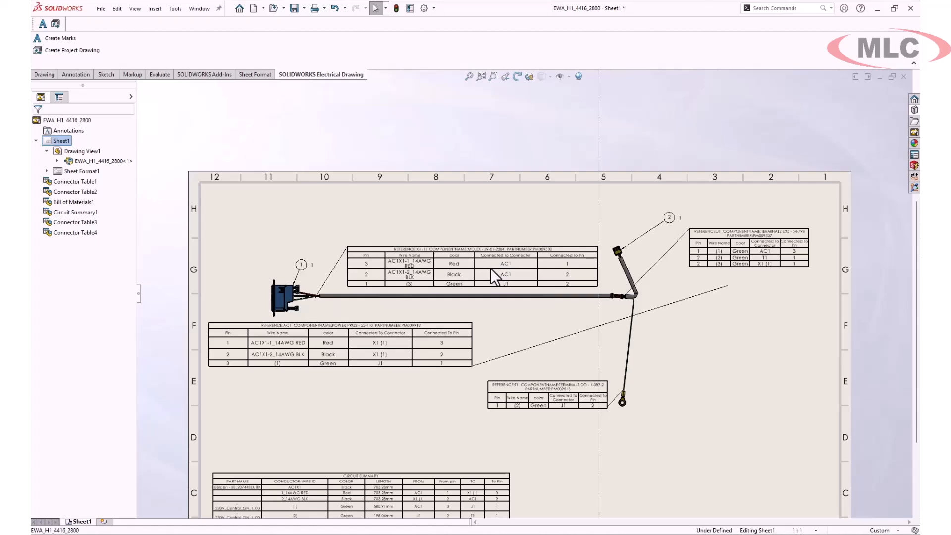
left_click_drag(489, 382, 678, 356)
- Insert a Stripped Wire Length route property column before the color column of the X1 table and apply it to all connector tables
scroll(476, 243, "down", 4)
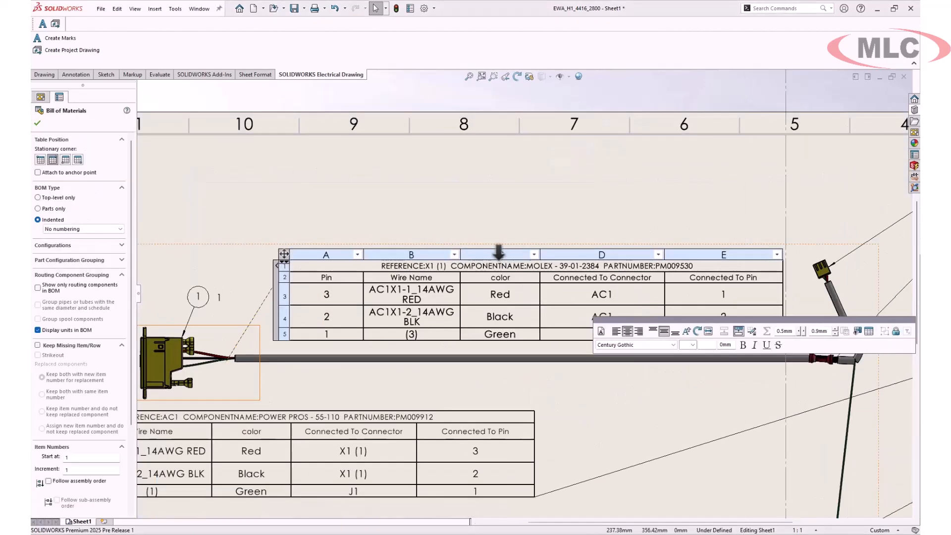
right_click(499, 253)
mouse_move(519, 295)
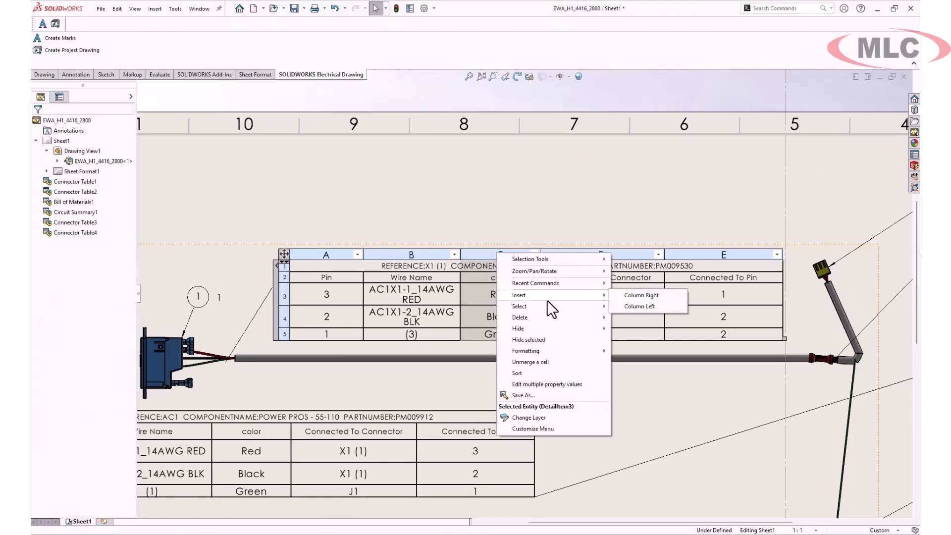
left_click(648, 308)
left_click(445, 221)
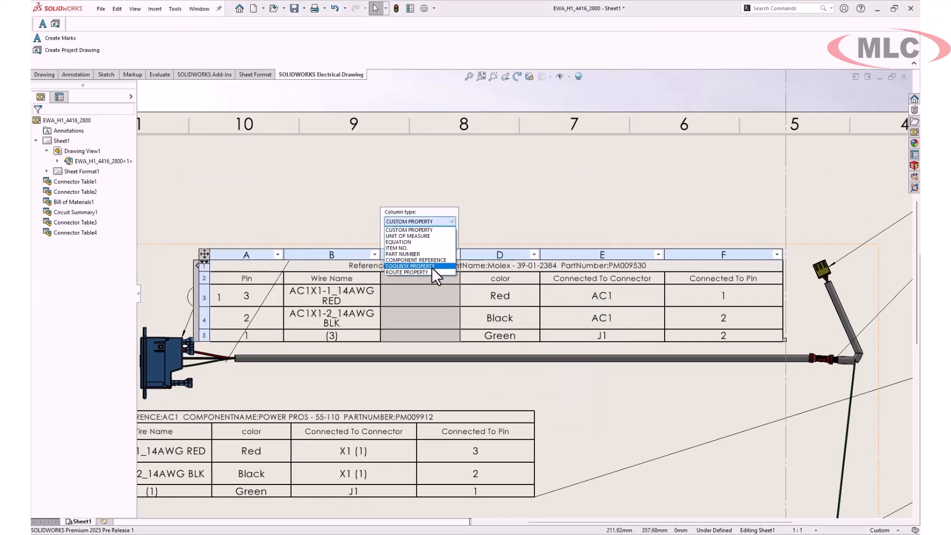
left_click(433, 272)
left_click(443, 241)
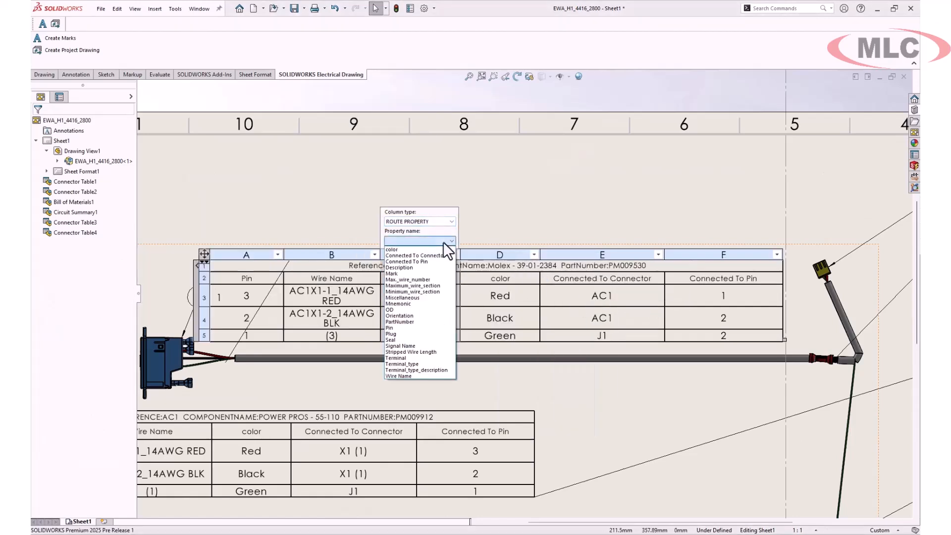
left_click(439, 351)
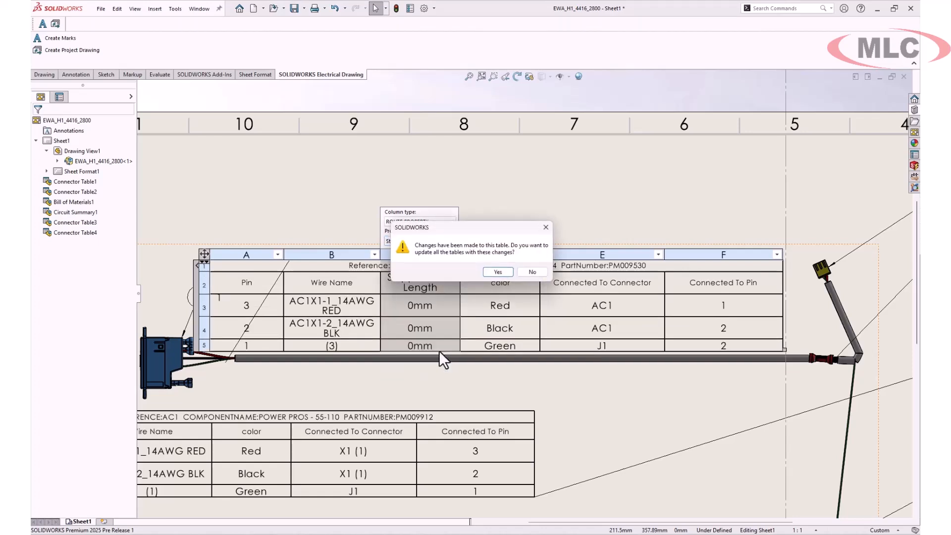
left_click(498, 272)
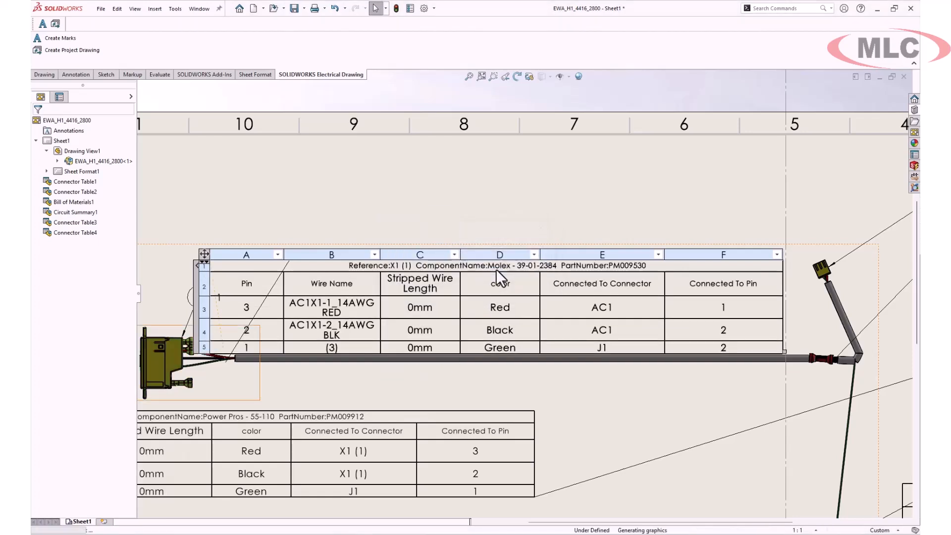
- Move the widened AC1 connector table back inside the sheet border and save the drawing
scroll(545, 213, "up", 2)
middle_click_drag(587, 304, 567, 253)
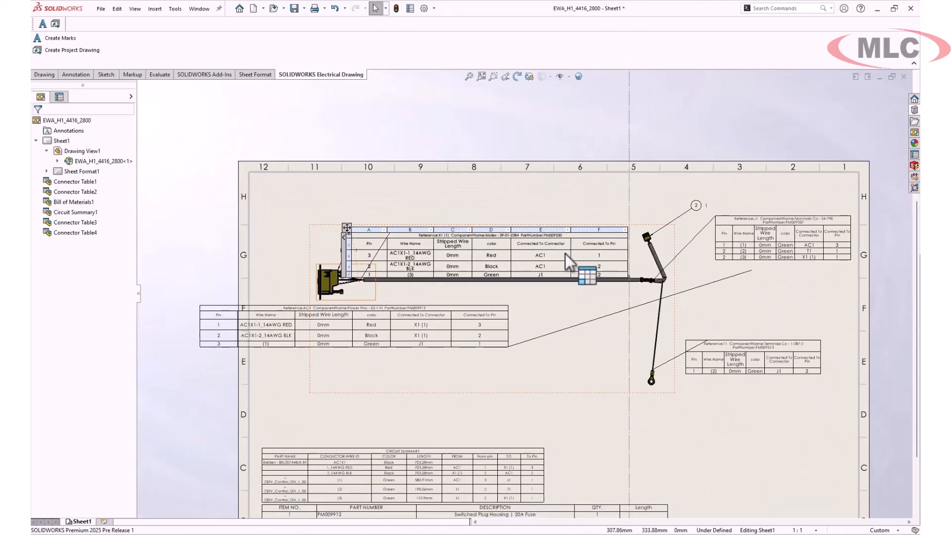
left_click_drag(202, 307, 286, 306)
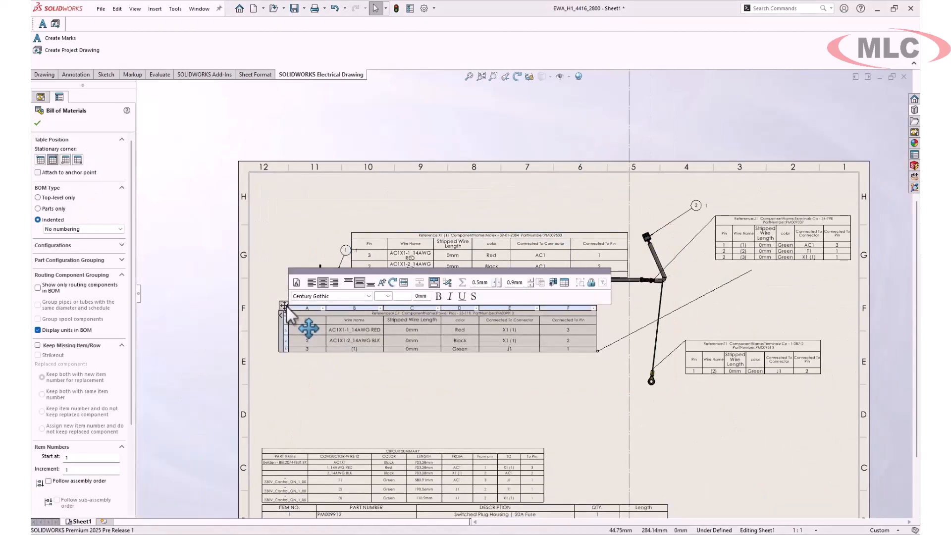
left_click(315, 197)
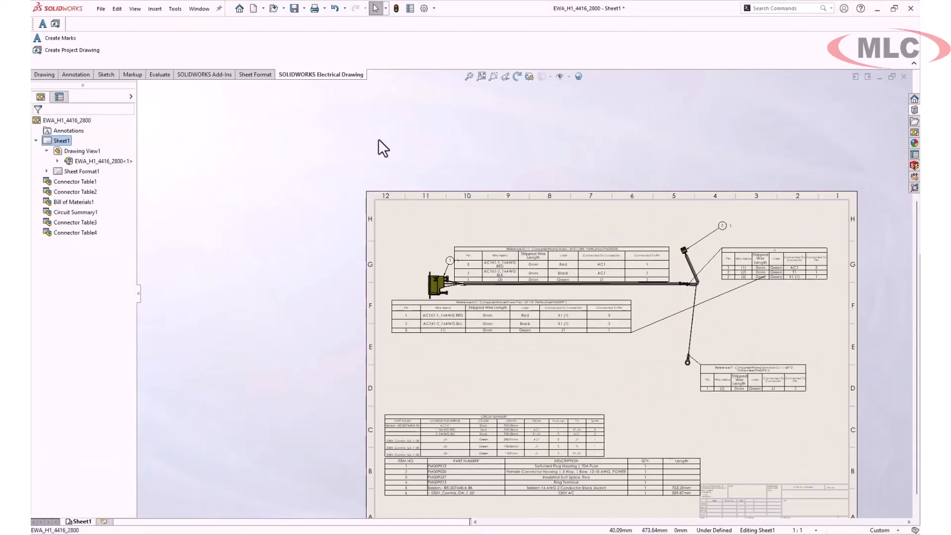
left_click(295, 8)
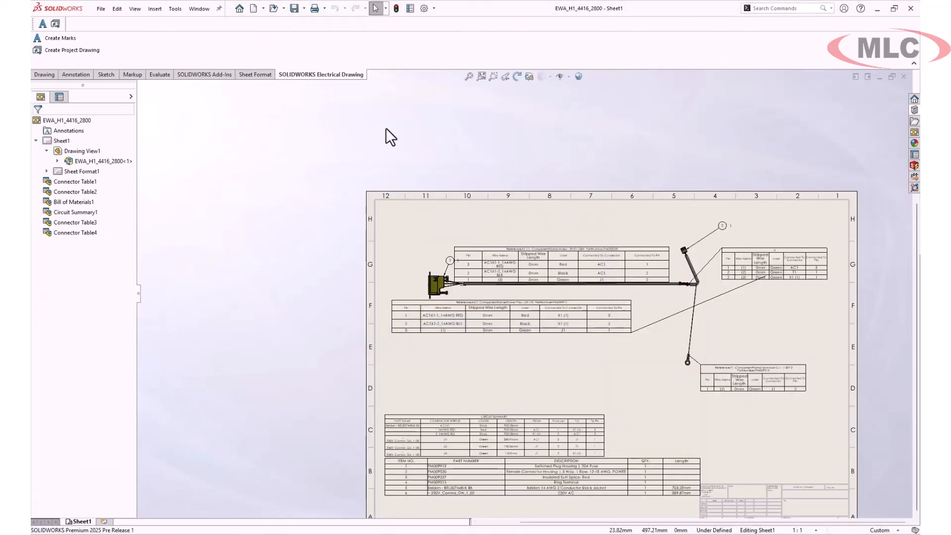
- Switch to SOLIDWORKS Electrical Schematic and open the 30 - H1 - Base AC Power harness drawing
left_click(129, 534)
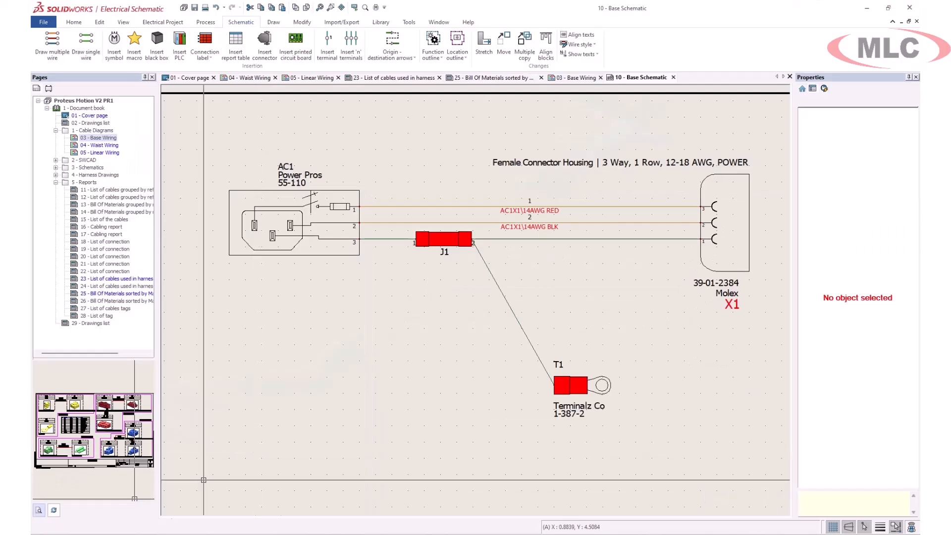
left_click(56, 175)
double_click(106, 183)
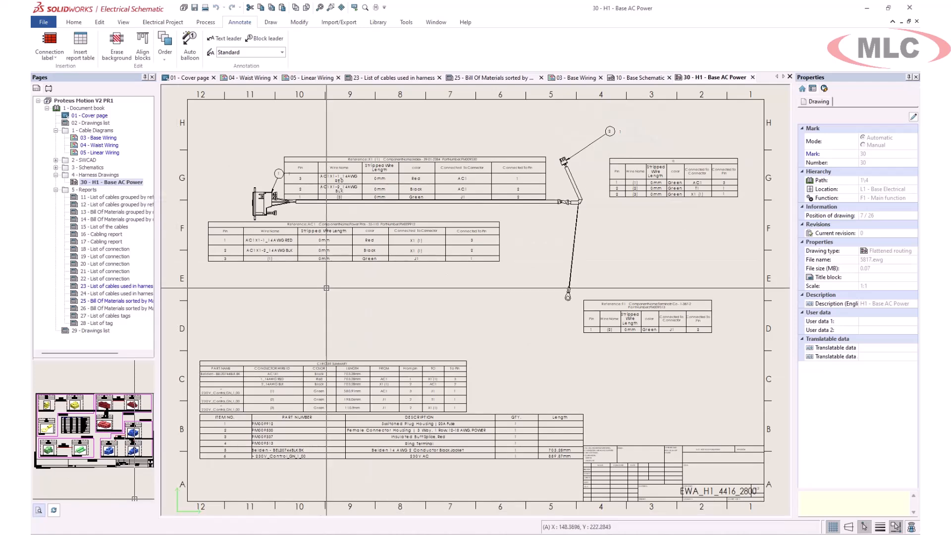
scroll(274, 211, "up", 2)
scroll(271, 209, "down", 2)
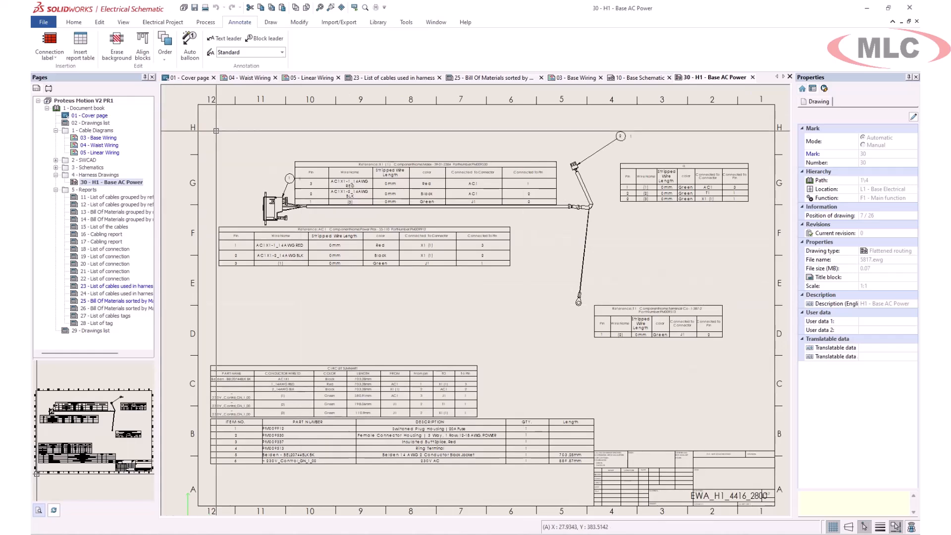
- Delete the balloon numbered 1 and its leader at the AC1 connector
left_click(290, 179)
key("Delete")
left_click(287, 184)
key("Delete")
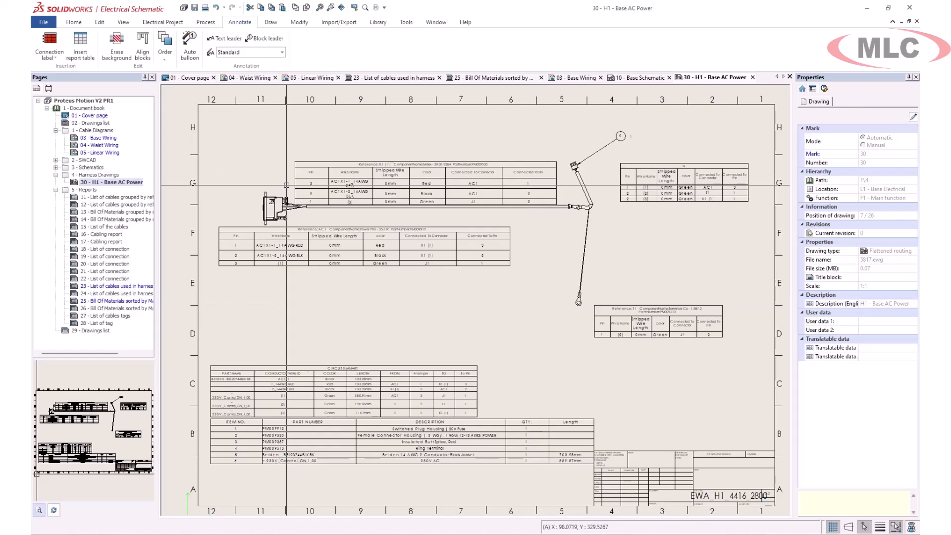
- Insert a report table using Bill Of Materials for components in file, placing it in the free area above the title block
left_click(79, 50)
left_click(140, 229)
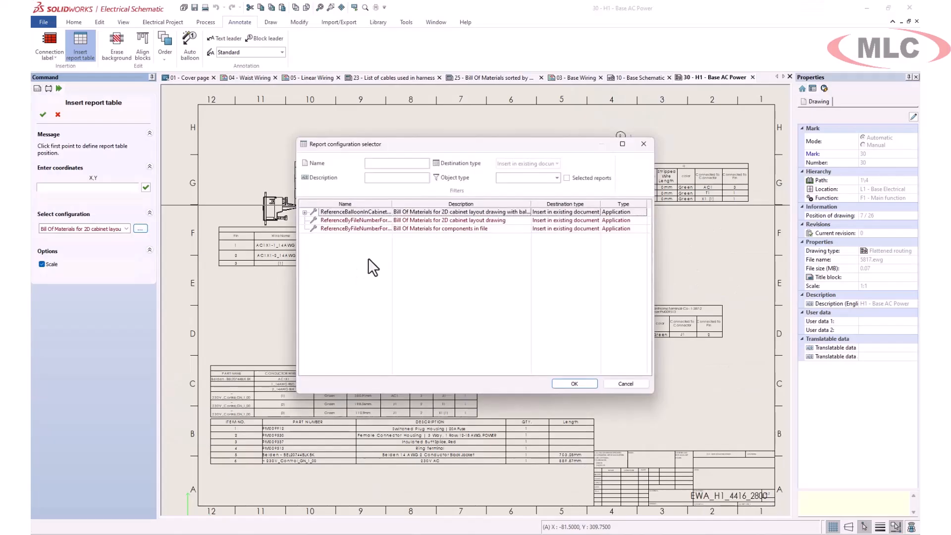
left_click(357, 229)
left_click(583, 382)
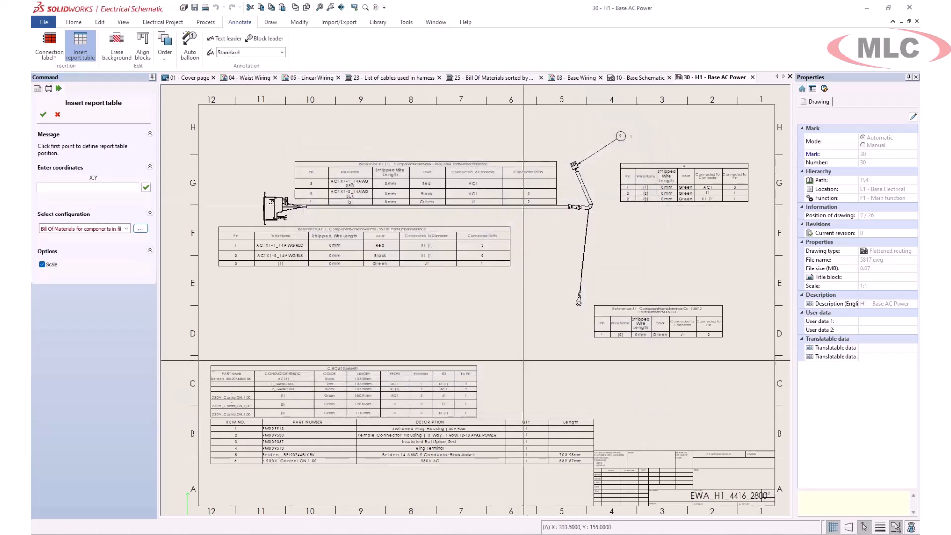
left_click(505, 349)
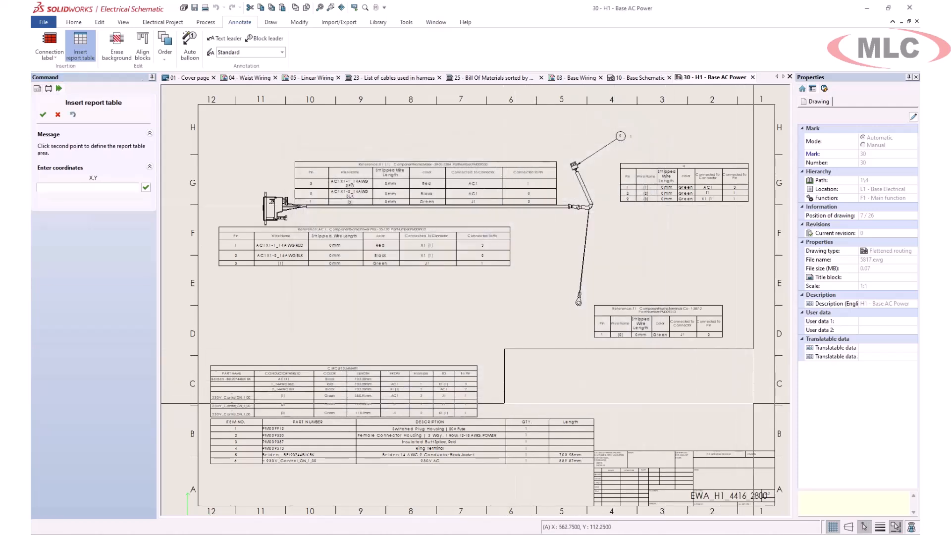
left_click(754, 404)
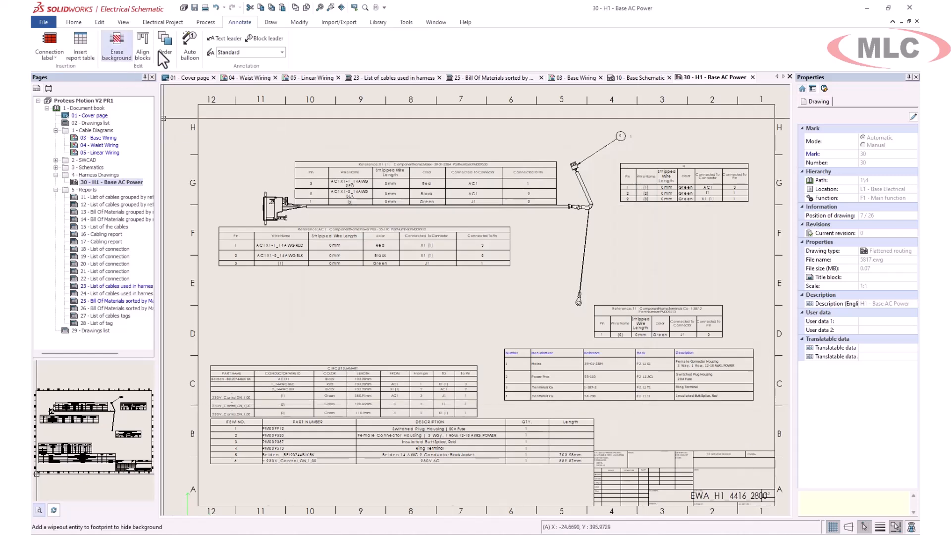
- Generate auto balloons for the harness drawing and move the AC1 connector's balloon above its housing
left_click(189, 43)
left_click(43, 115)
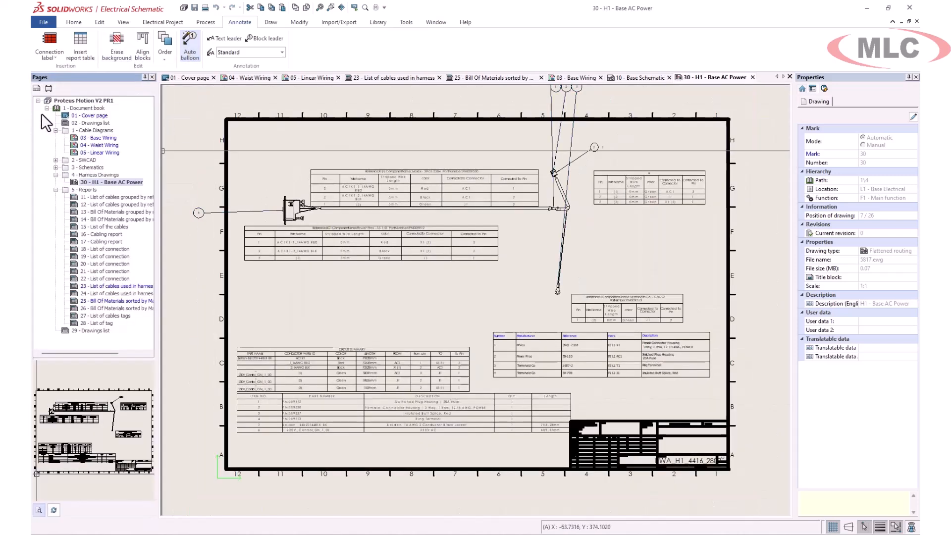
left_click(199, 212)
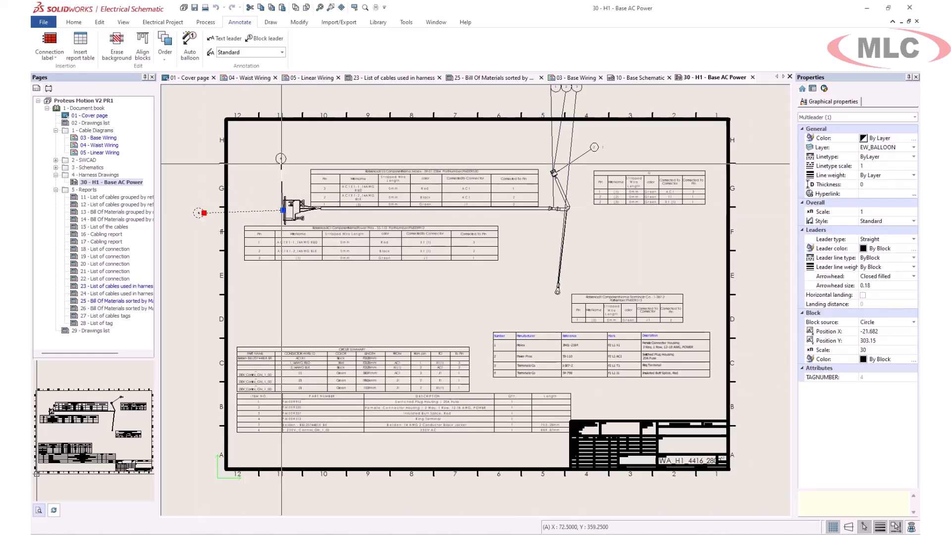
left_click(266, 167)
middle_click_drag(498, 178, 475, 220)
key("Escape")
- Move the three balloons above the sheet border to positions beside the X1 connector, the splice and the ring terminal
left_click(540, 131)
left_click(542, 134)
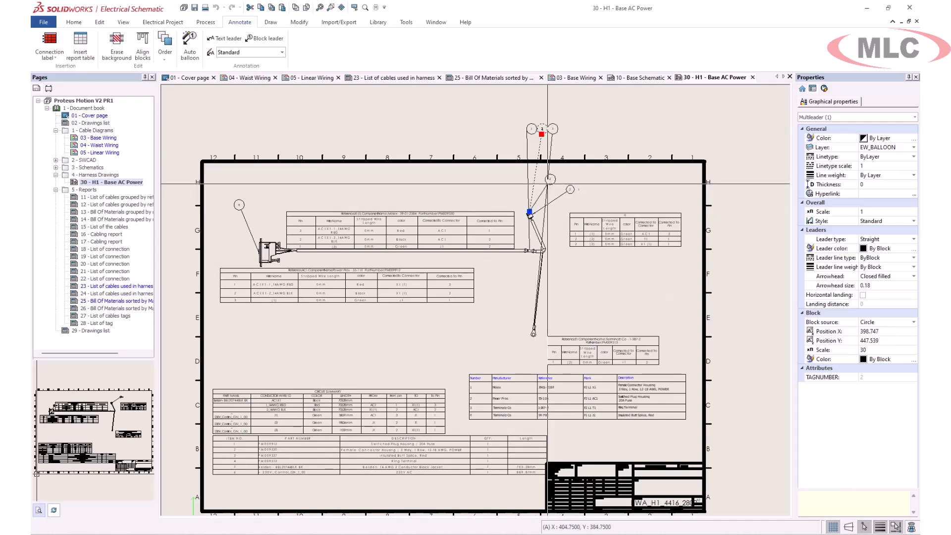
left_click(536, 172)
key("Escape")
left_click(527, 129)
left_click(527, 129)
left_click(511, 293)
key("Escape")
left_click(554, 132)
left_click(554, 130)
left_click(567, 294)
key("Escape")
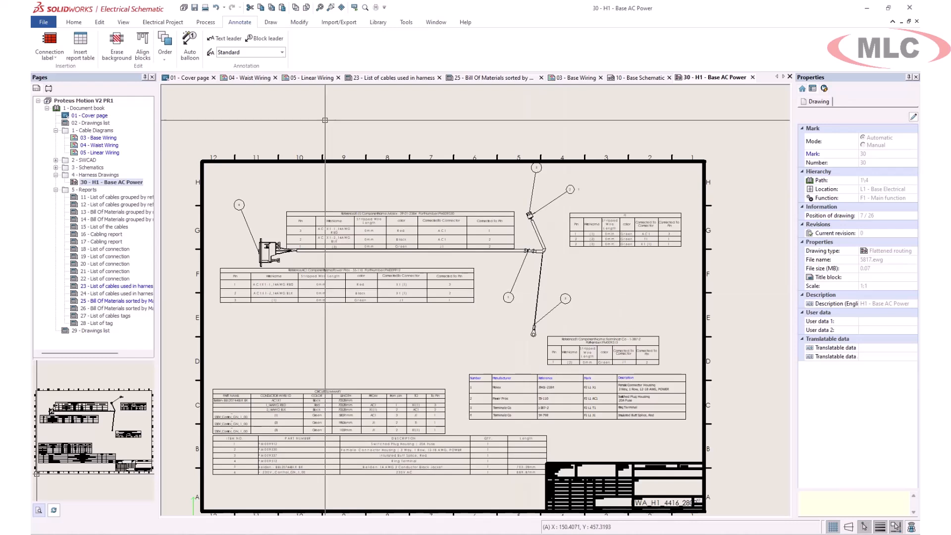
- Export all drawings of the document book to a PDF file with bookmarks and hyperlinks, in landscape ISO A4 format
right_click(86, 108)
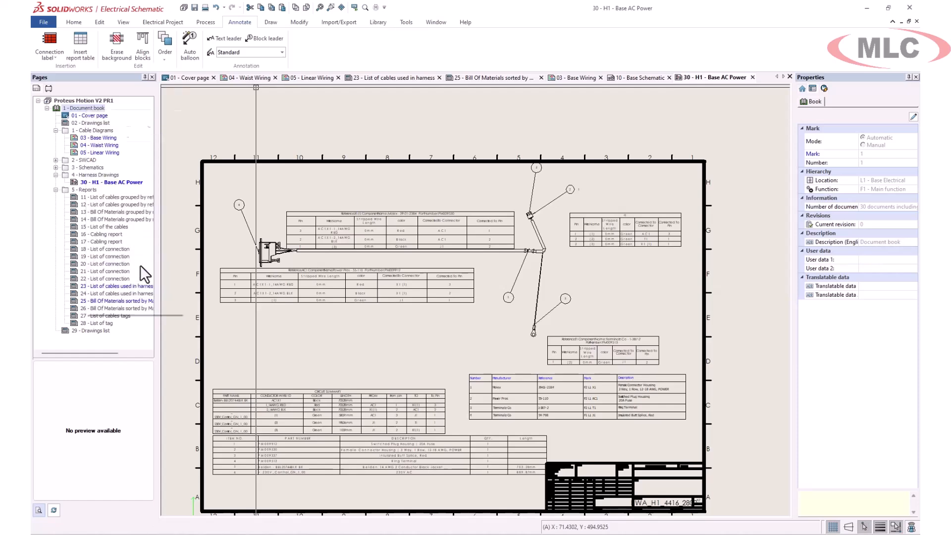
left_click(140, 266)
left_click(333, 208)
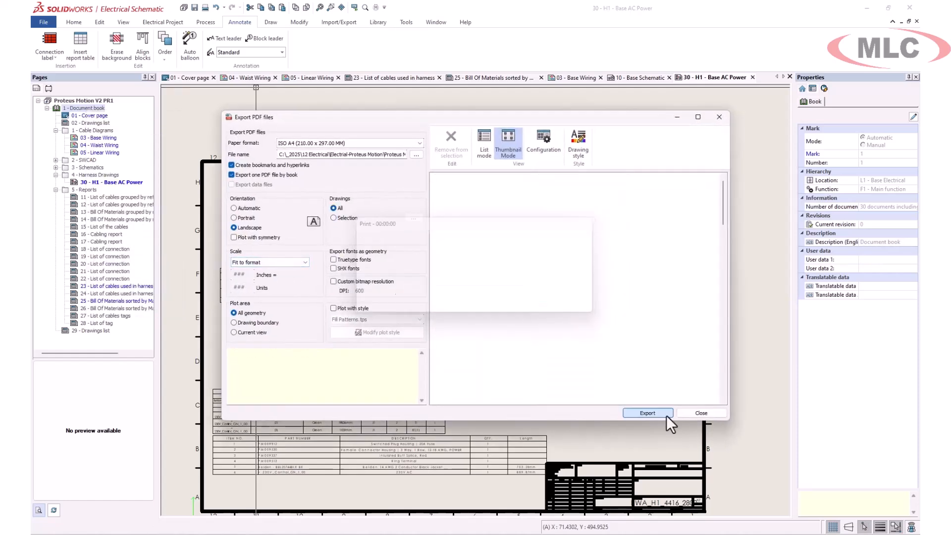
left_click(667, 414)
left_click(469, 271)
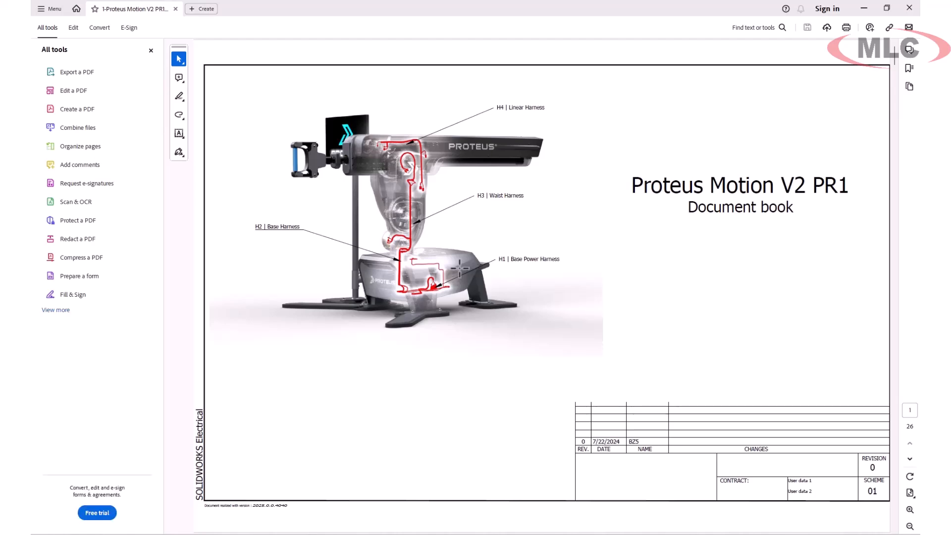
- Browse the exported PDF to the Base Wiring page and examine the AC1 component and the AC Power section up close
scroll(459, 270, "down", 10)
left_click(272, 137)
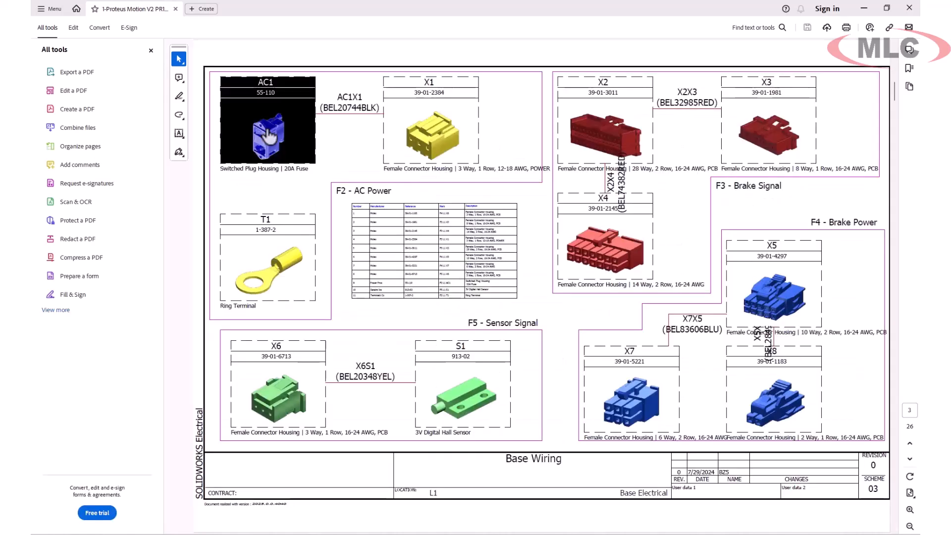
left_click(348, 194)
scroll(495, 285, "up", 1)
left_click(495, 284)
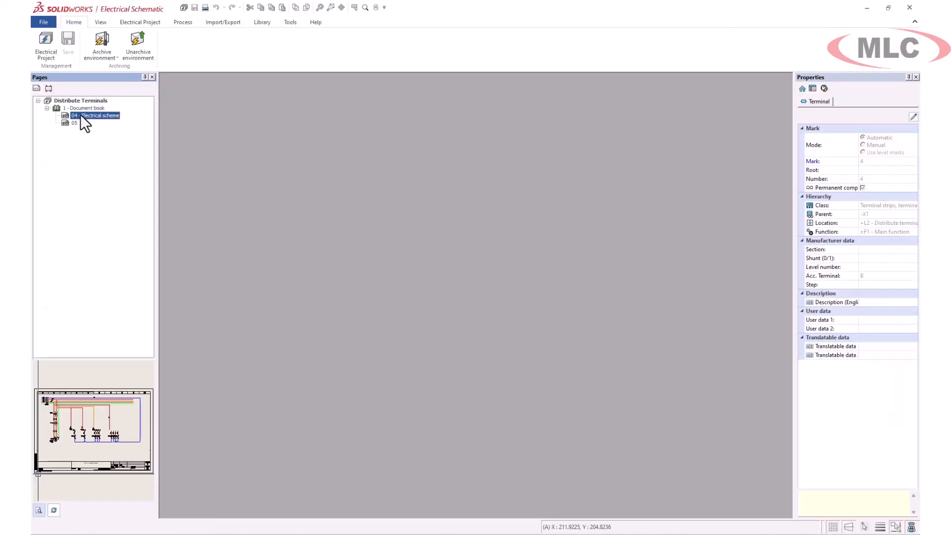
- Open the 04 - Electrical scheme drawing and insert a terminal at the end of wire L3-2, associated with #0-A2 of terminal 4
double_click(82, 115)
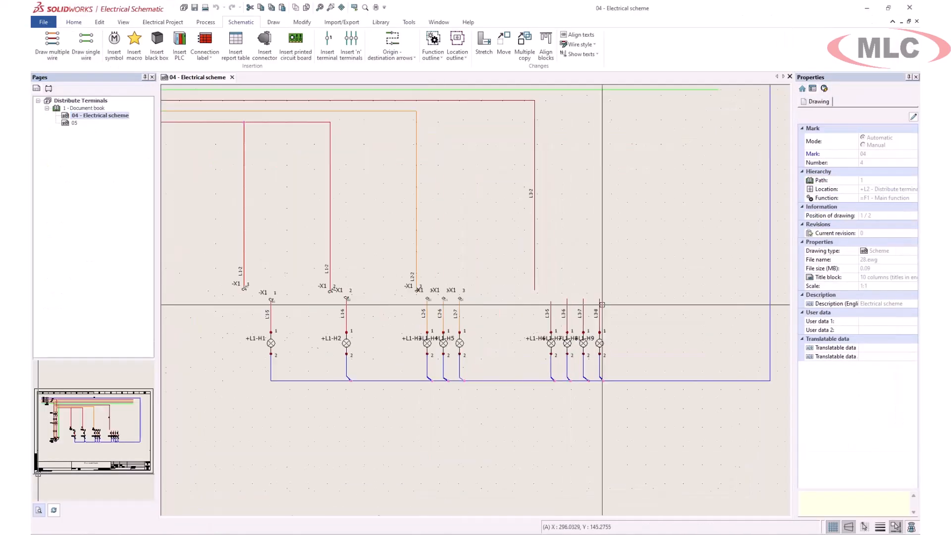
scroll(597, 305, "up", 3)
left_click(327, 42)
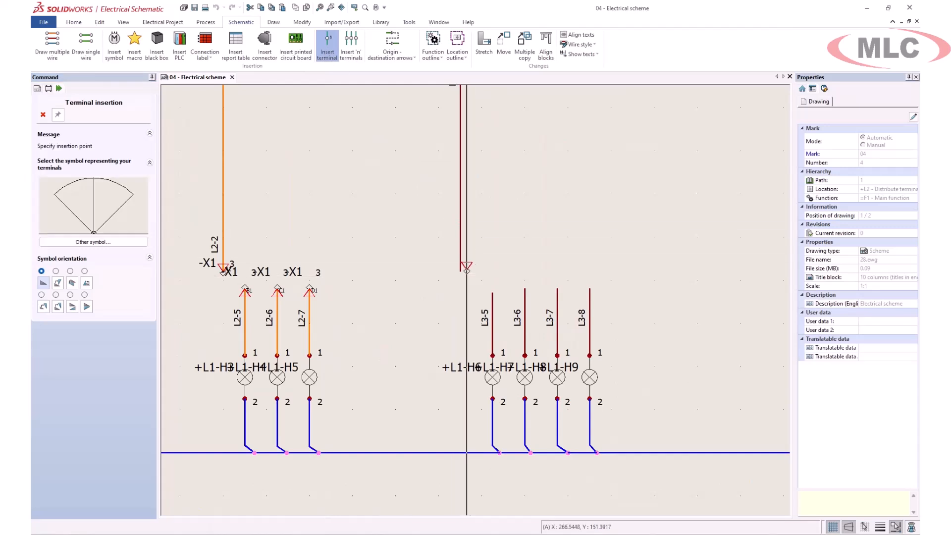
left_click(461, 224)
left_click(420, 224)
left_click(589, 165)
left_click(598, 196)
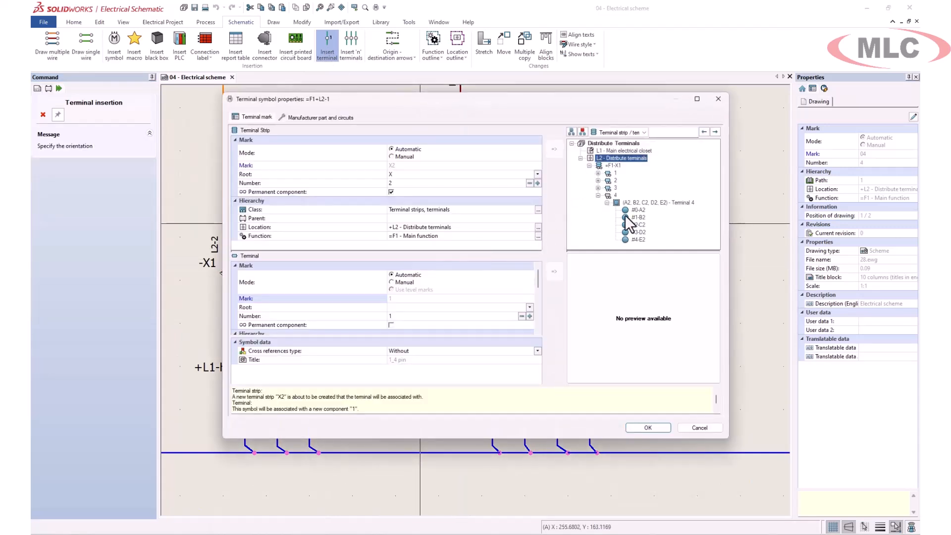
left_click(628, 210)
left_click(648, 428)
- Insert a terminal at the upper end of wire L3-5, associated with #1-B2 of terminal 4 in strip X1
left_click(493, 292)
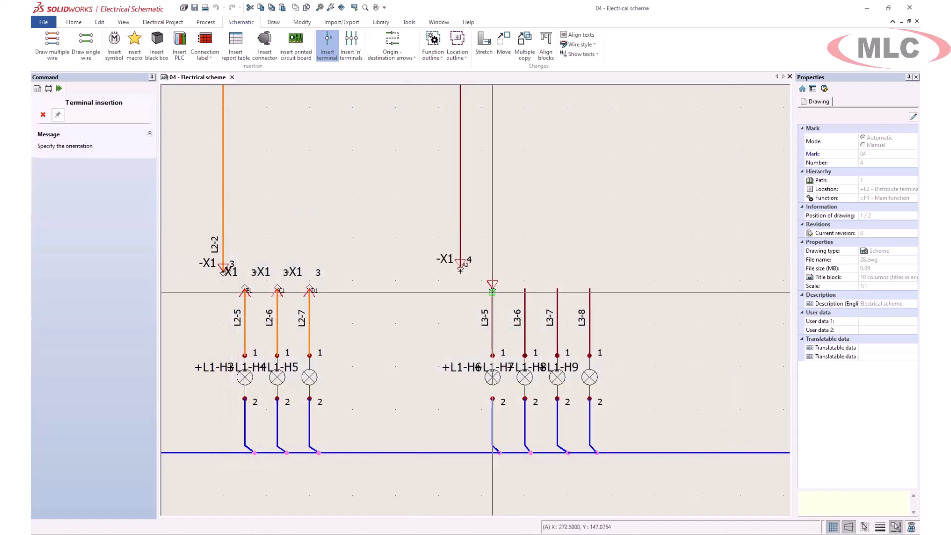
left_click(468, 329)
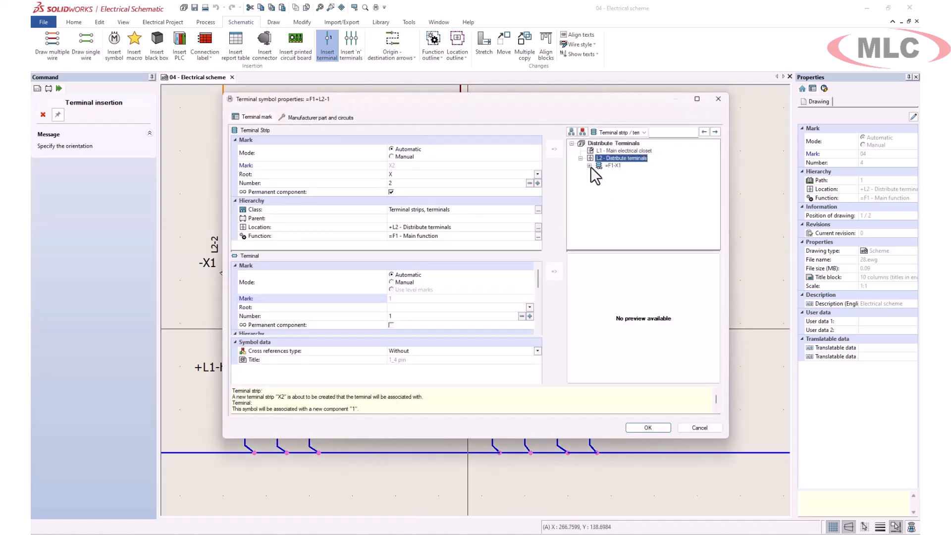
left_click(598, 195)
left_click(637, 218)
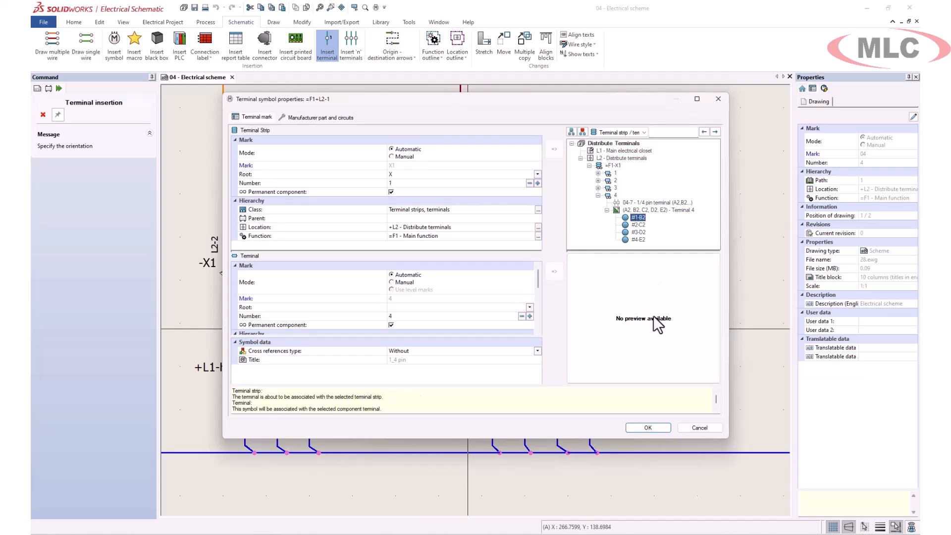
left_click(653, 427)
- Insert a terminal at the upper end of wire L3-6, associated with #2-C2 of terminal 4 in strip X1
left_click(526, 289)
left_click(453, 338)
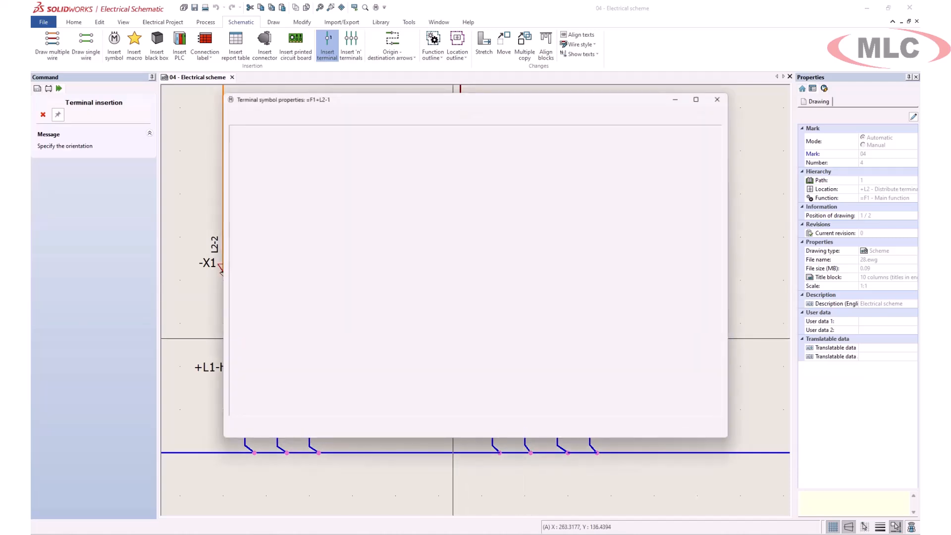
left_click(589, 165)
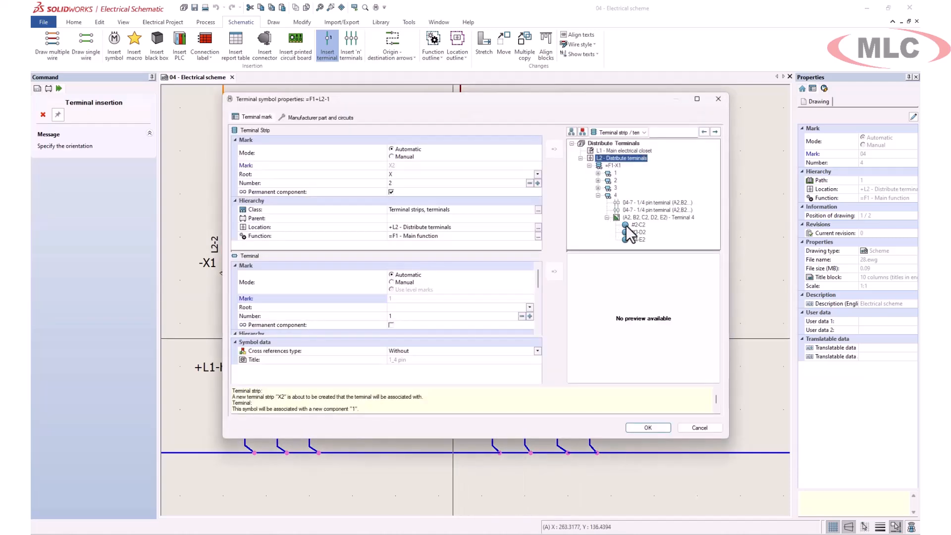
left_click(625, 225)
left_click(648, 428)
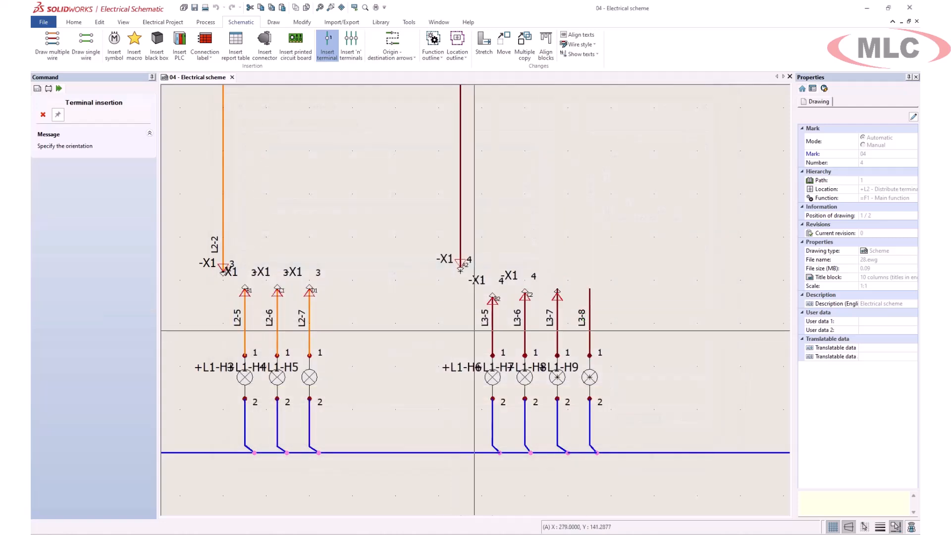
- Insert a terminal at the upper end of wire L3-7, associated with #3-D2 of terminal 4 in strip X1
left_click(443, 333)
left_click(590, 165)
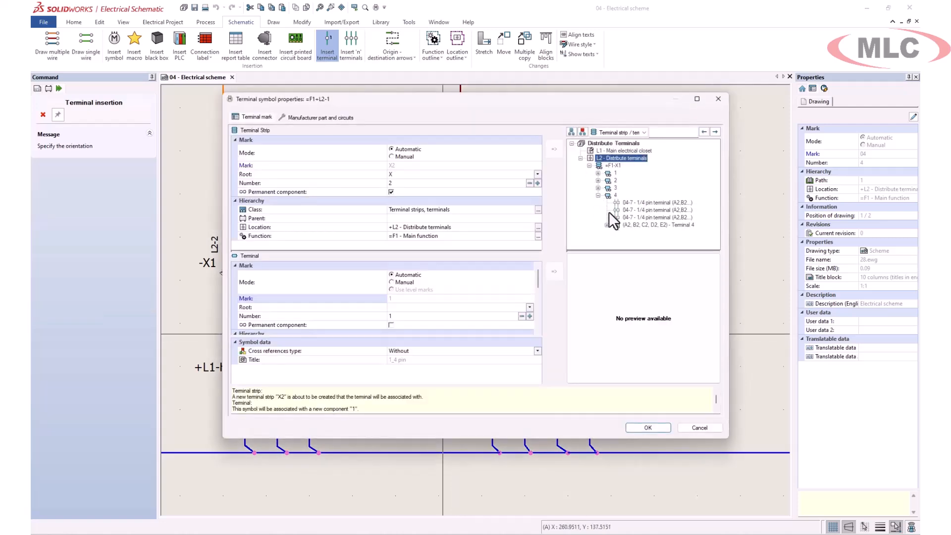
left_click(633, 233)
left_click(665, 428)
- Insert a terminal at the upper end of wire L3-8, associated with #4-E2 of terminal 4, and end terminal insertion
left_click(589, 288)
left_click(635, 341)
left_click(589, 166)
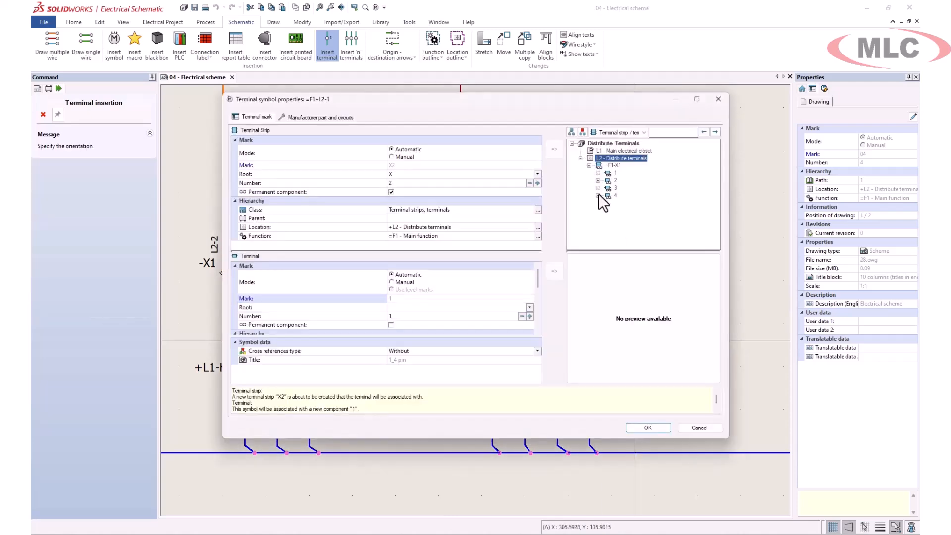
left_click(598, 195)
left_click(625, 240)
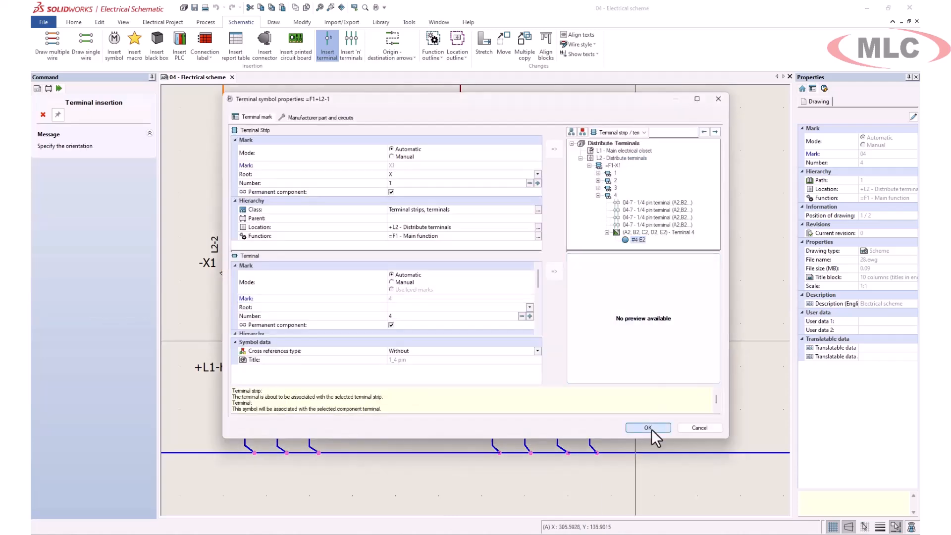
left_click(649, 428)
key("Escape")
- Open the component properties of the terminal on wire L3-8 and examine the circuit and terminals of its manufacturer part
double_click(590, 287)
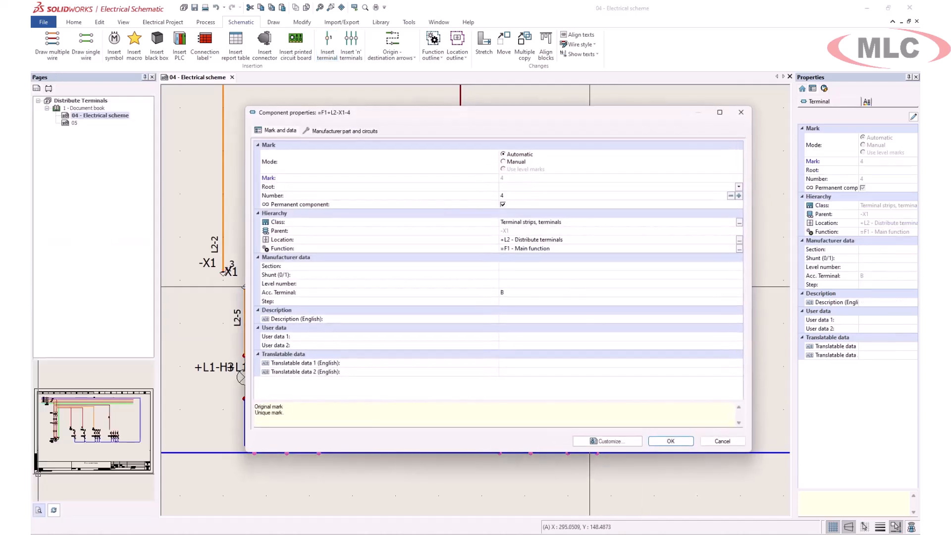
left_click(347, 131)
left_click(292, 283)
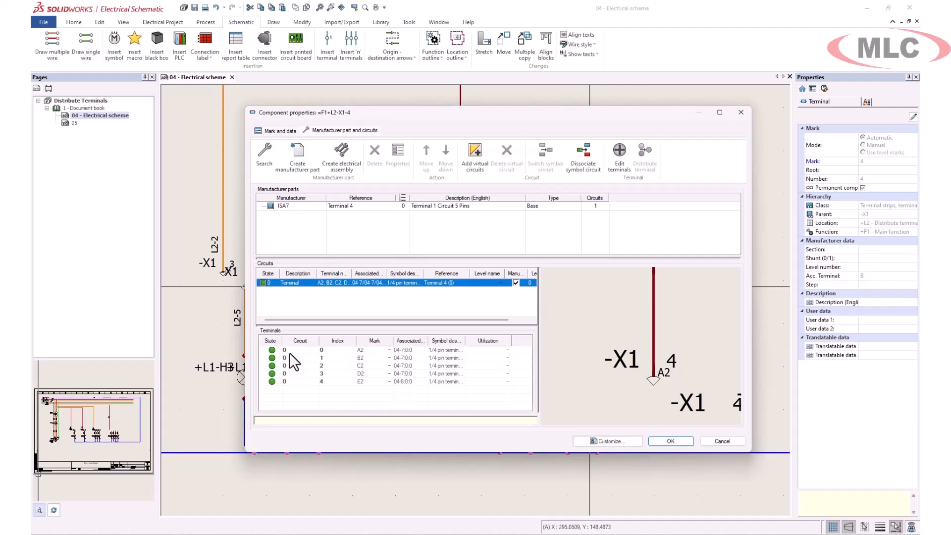
left_click_drag(289, 353, 290, 382)
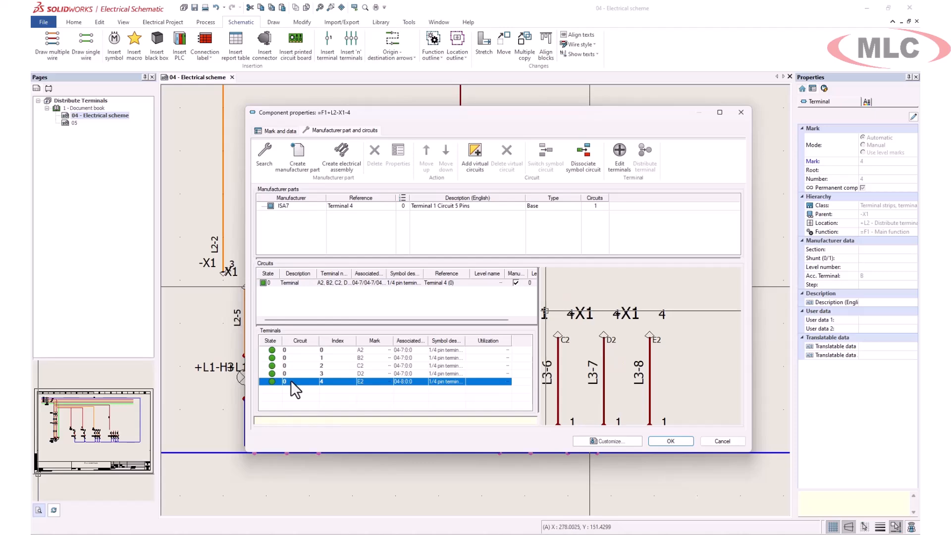
left_click(671, 440)
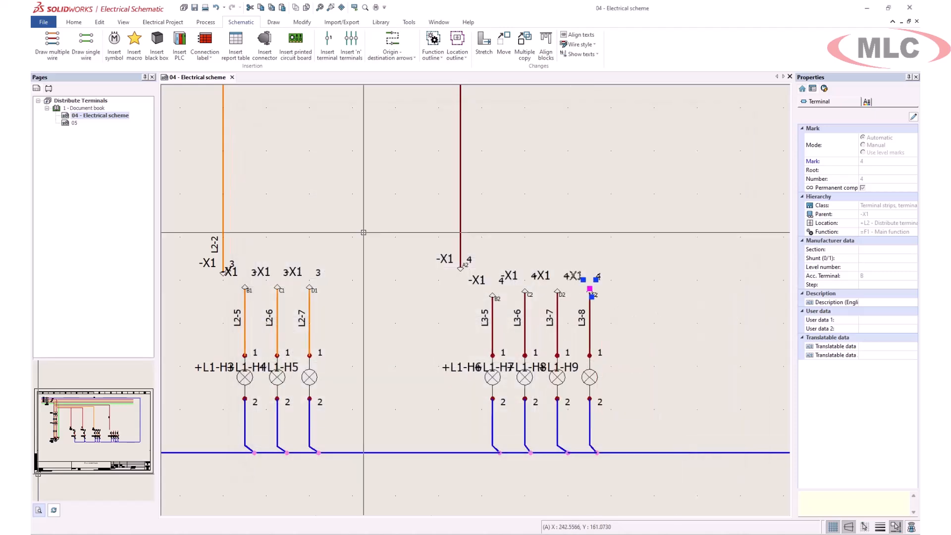
- In the drawing configuration of terminal strip X1, set the detail destination component to For cables and wires and apply it
left_click(47, 89)
right_click(69, 124)
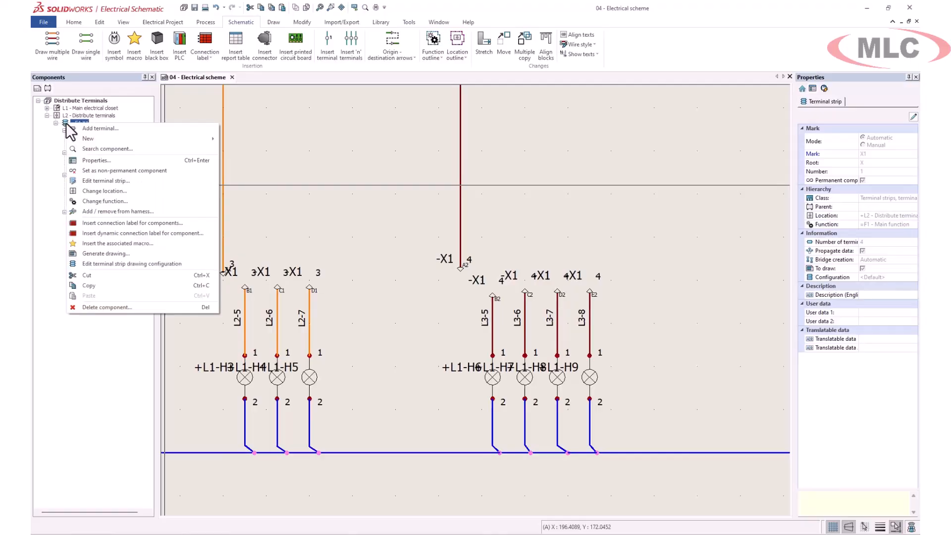
left_click(116, 263)
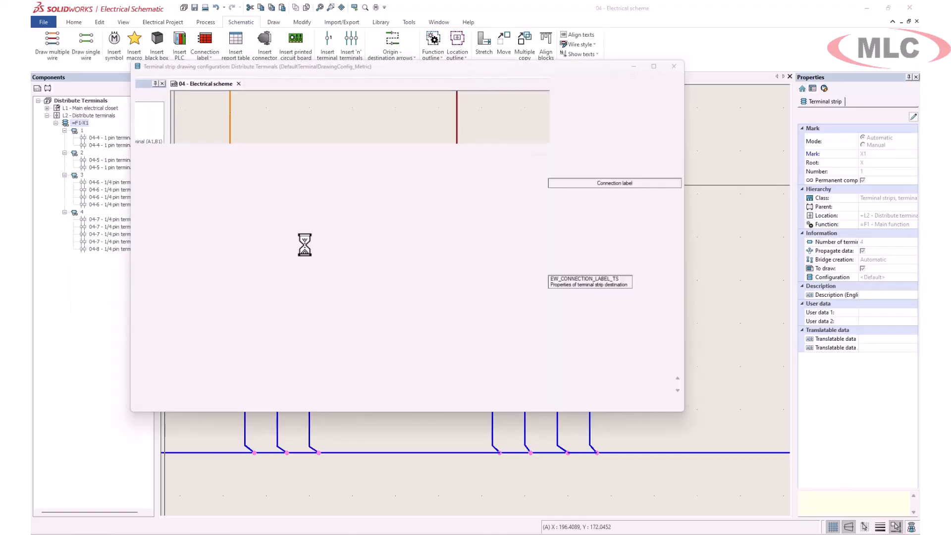
left_click(374, 188)
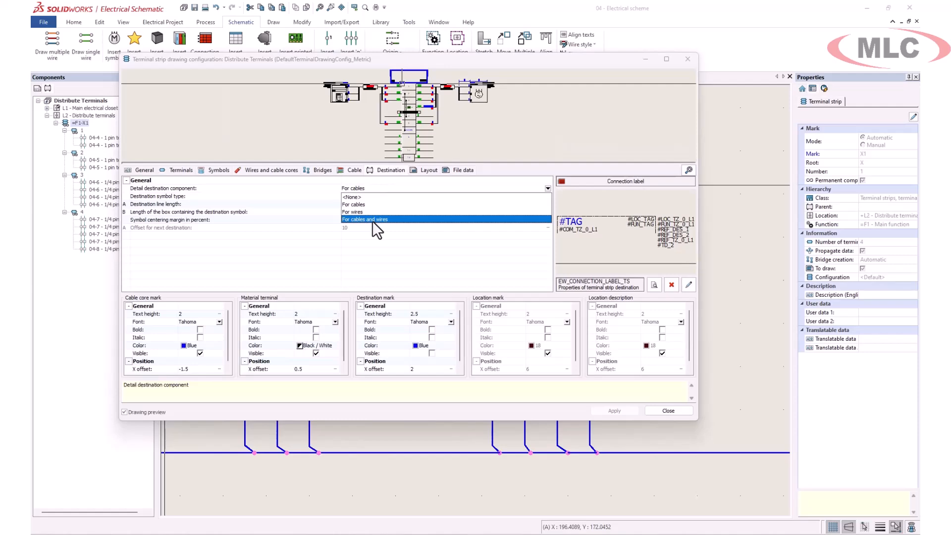
left_click(373, 220)
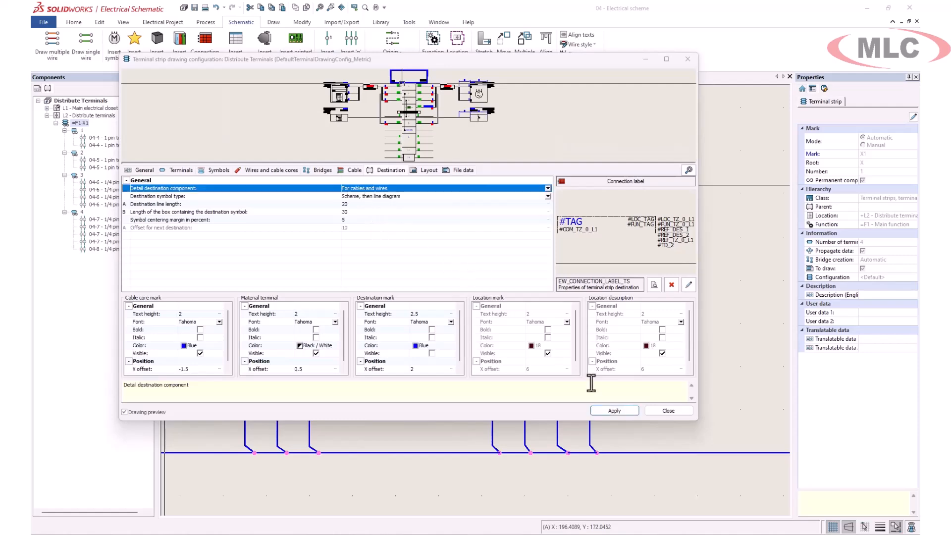
left_click(617, 410)
left_click(663, 411)
- Generate the drawing of terminal strip X1 in document book 1
right_click(78, 127)
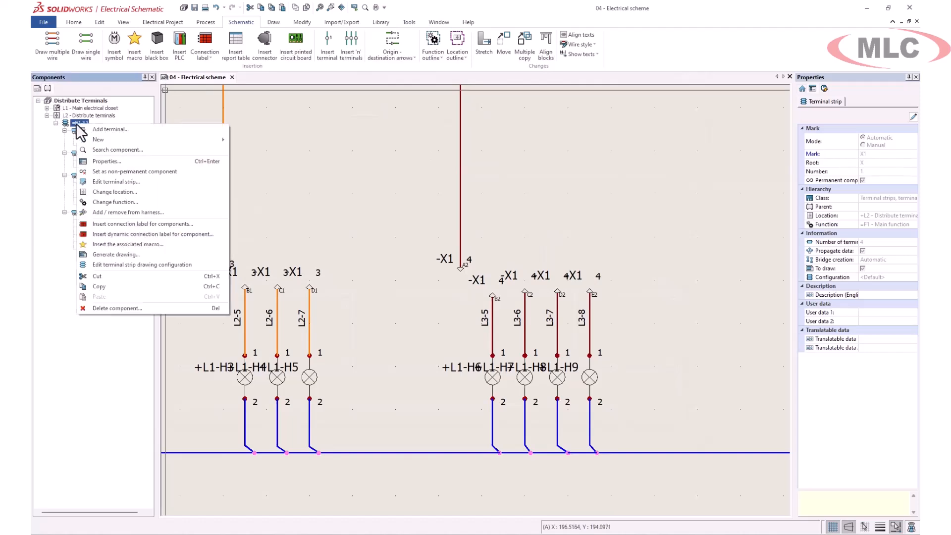
left_click(118, 258)
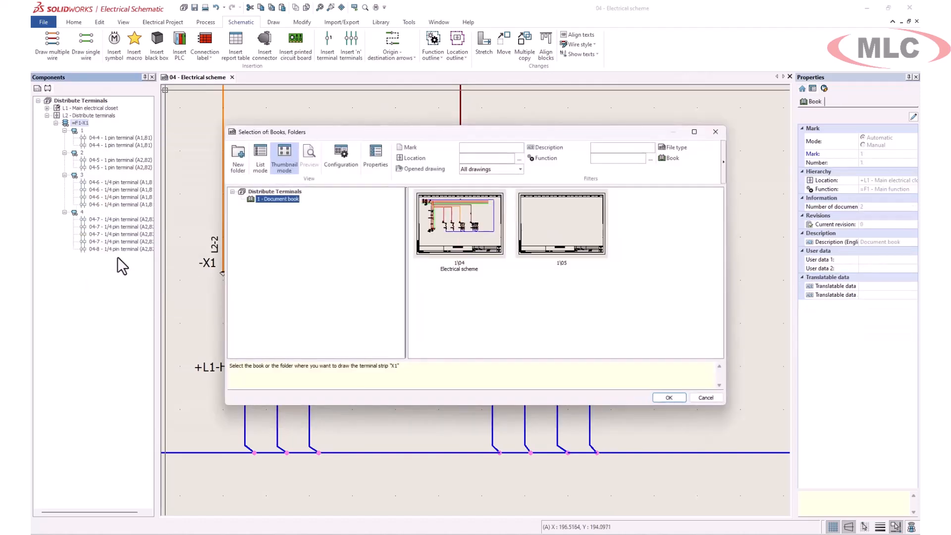
left_click(669, 397)
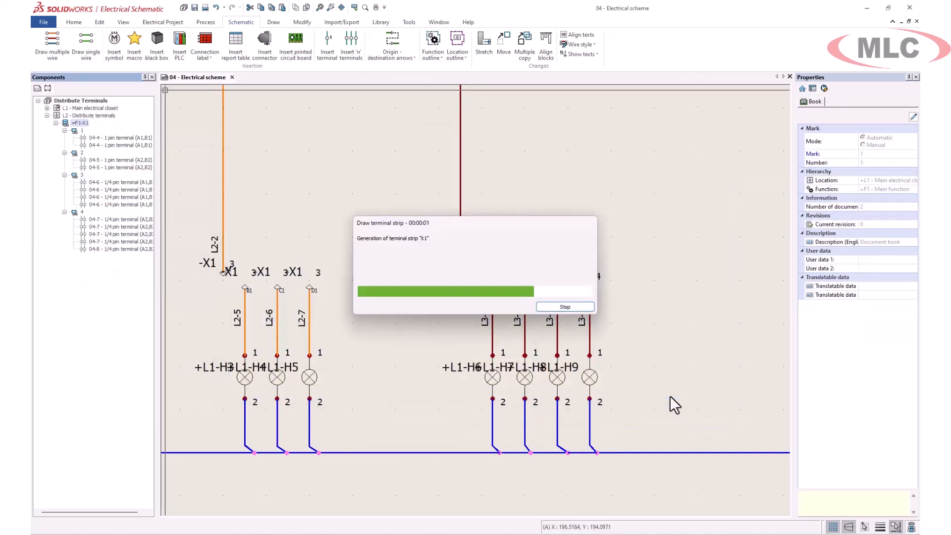
left_click(574, 342)
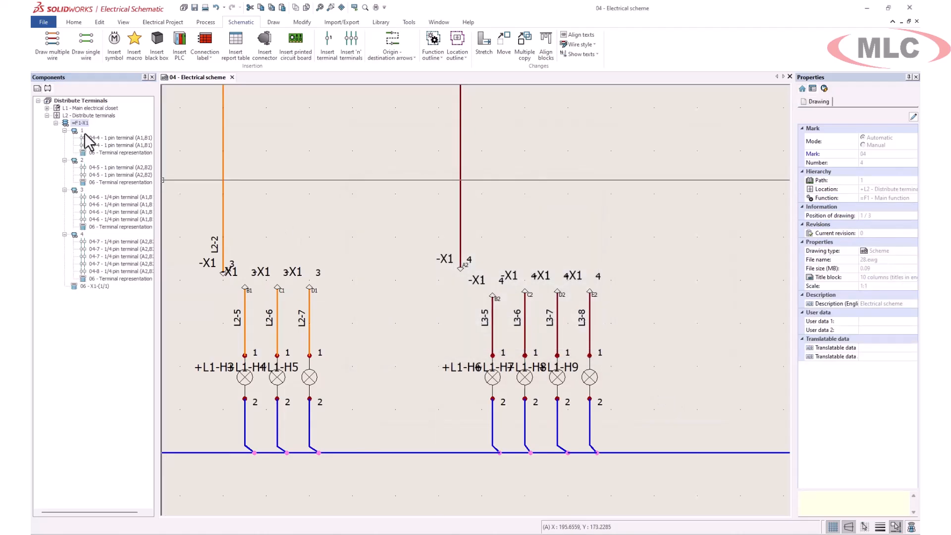
- Open the terminal strip drawing 06 - X1-(1/1) and examine the connections of terminals 1 to 4 up close
left_click(37, 89)
double_click(76, 132)
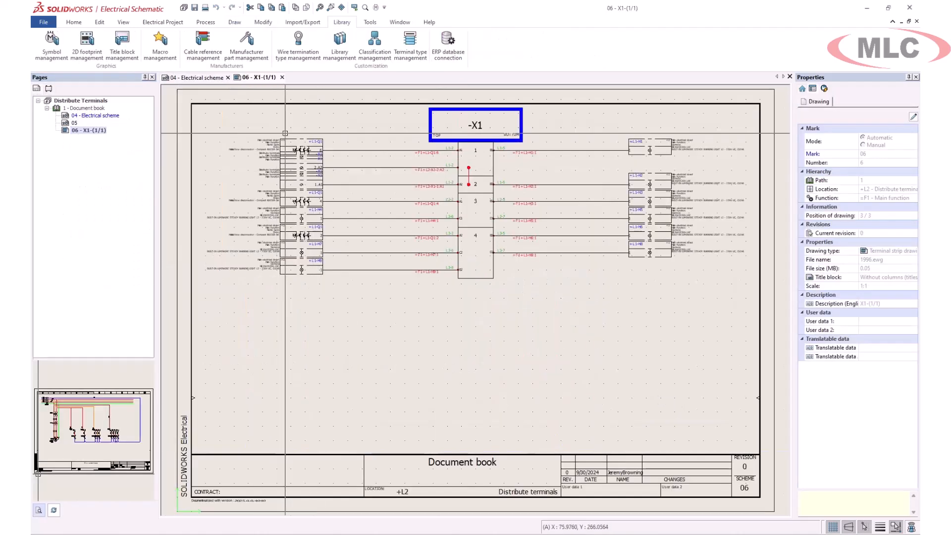
scroll(288, 139, "up", 3)
mouse_move(472, 168)
middle_mouse_down()
mouse_move(329, 170)
mouse_move(219, 189)
middle_mouse_up()
middle_click_drag(601, 185, 465, 197)
scroll(465, 198, "up", 4)
middle_click_drag(331, 213, 569, 214)
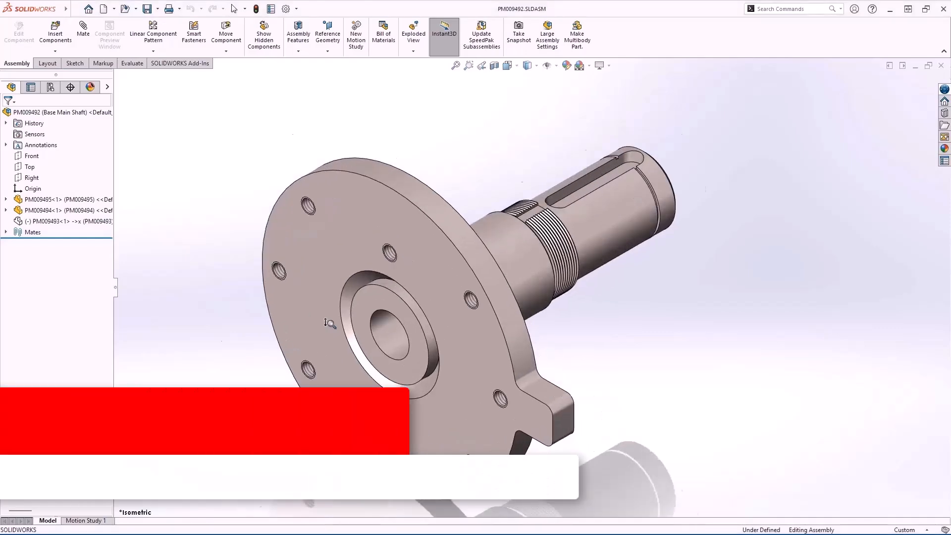
scroll(326, 322, "down", 5)
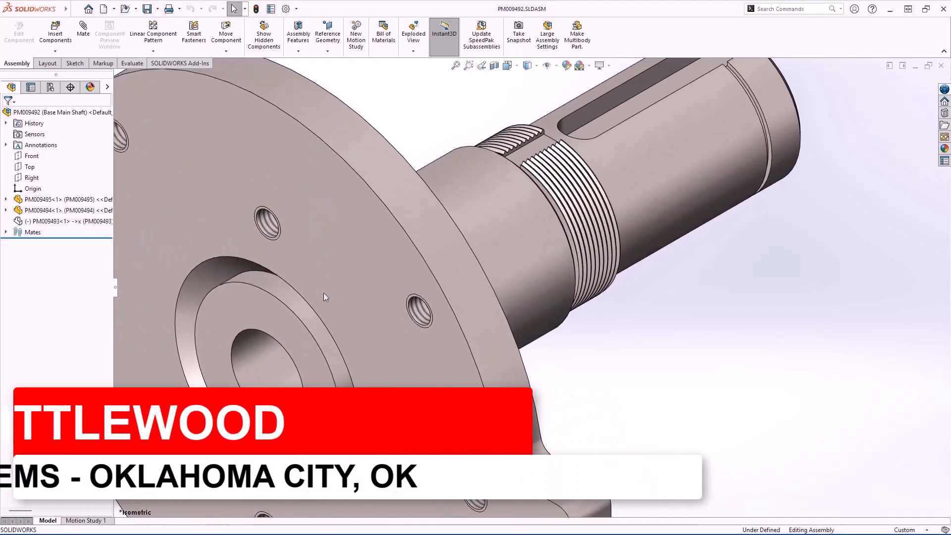
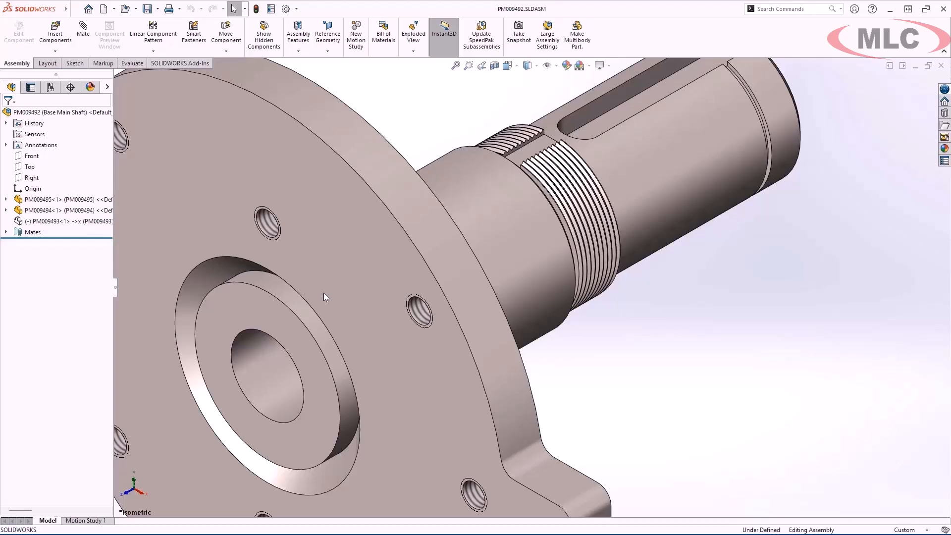
- Convert the base main shaft assembly PM009492 into a multibody part, using the Part template with Z-up orientation
key("f")
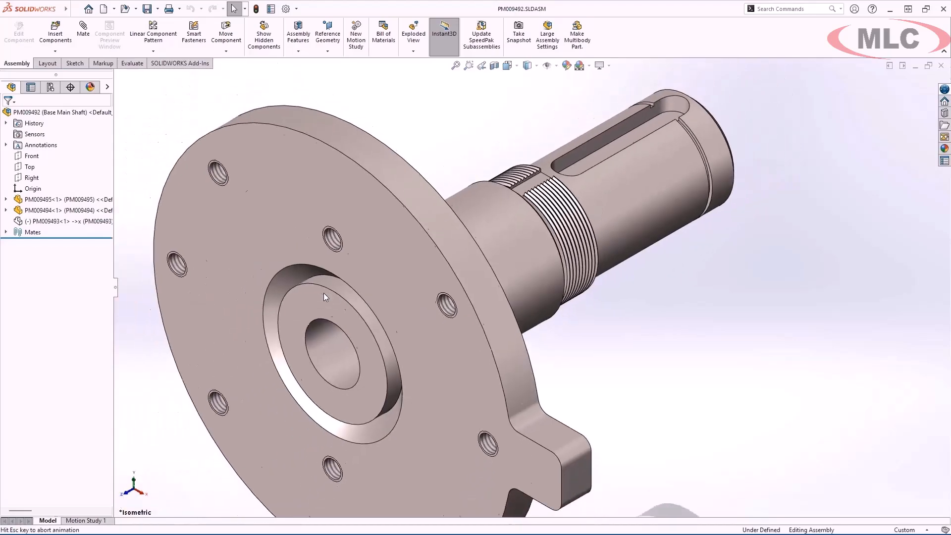
left_click(110, 222)
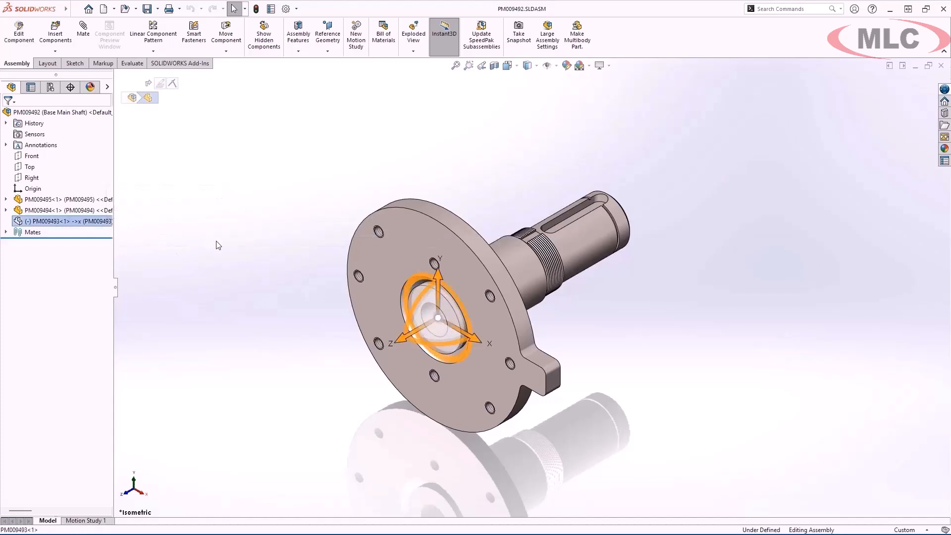
left_click(218, 245)
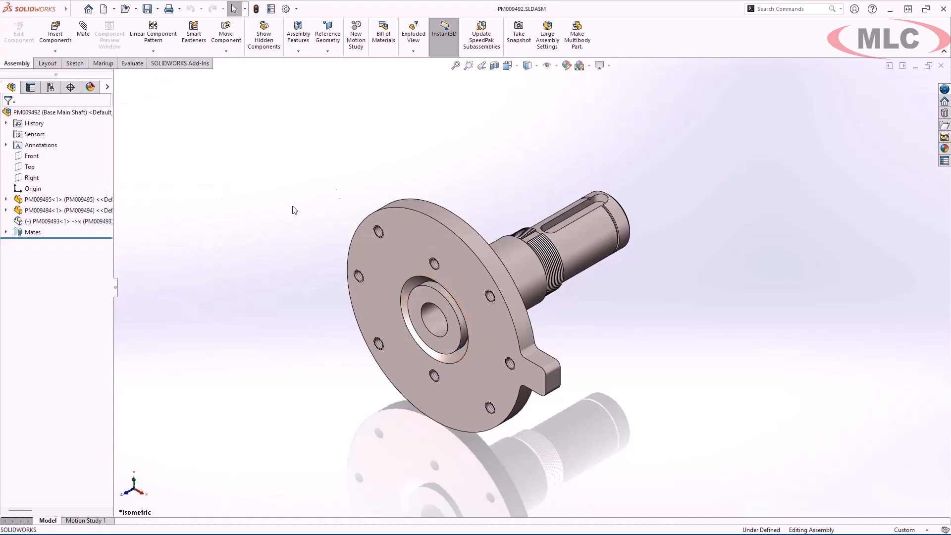
left_click(574, 46)
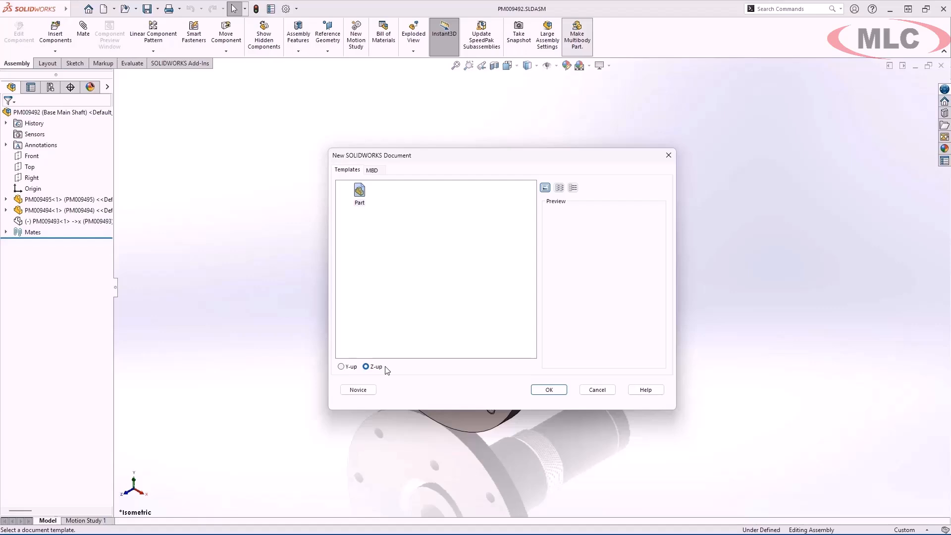
left_click(549, 389)
- Chamfer the edges of the eight bolt holes on the flange face by 1 mm at 45 degrees
key("s")
left_click(708, 423)
type("1")
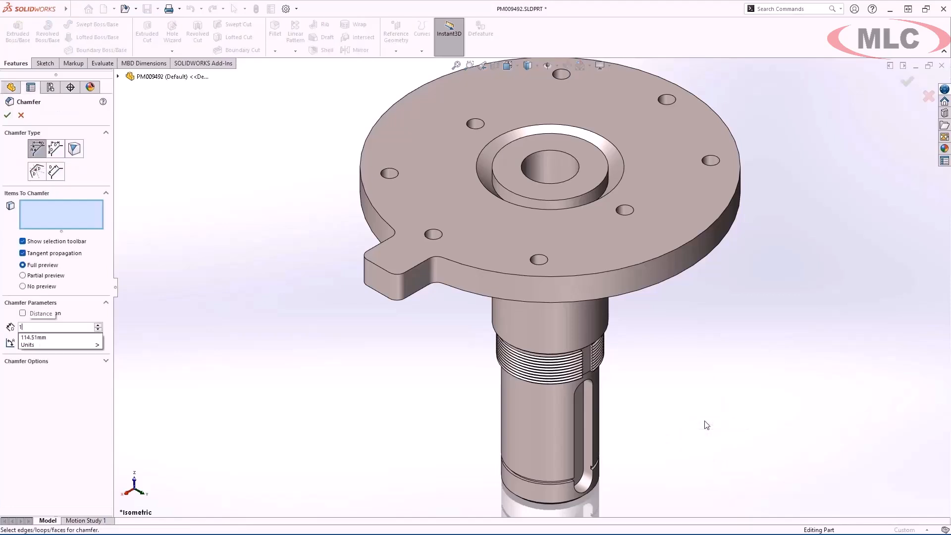
key("Return")
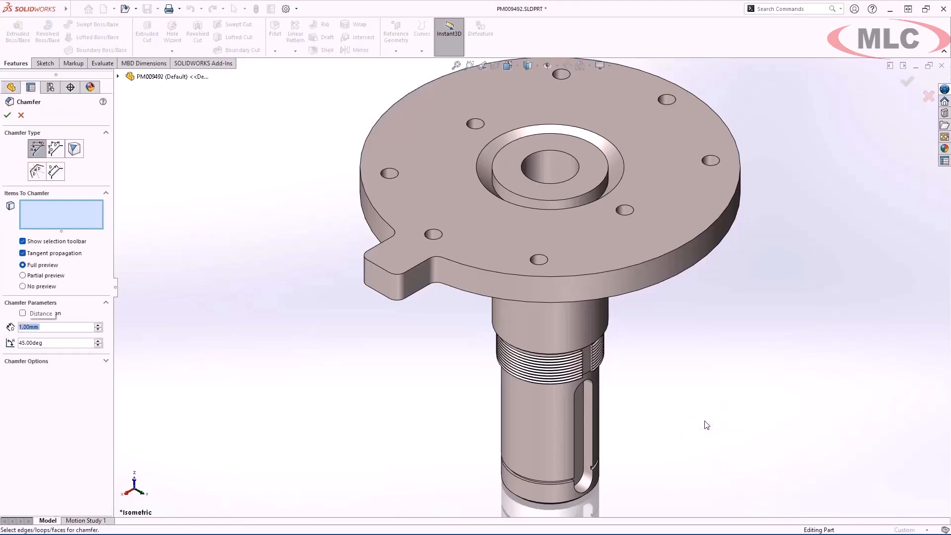
left_click(545, 258)
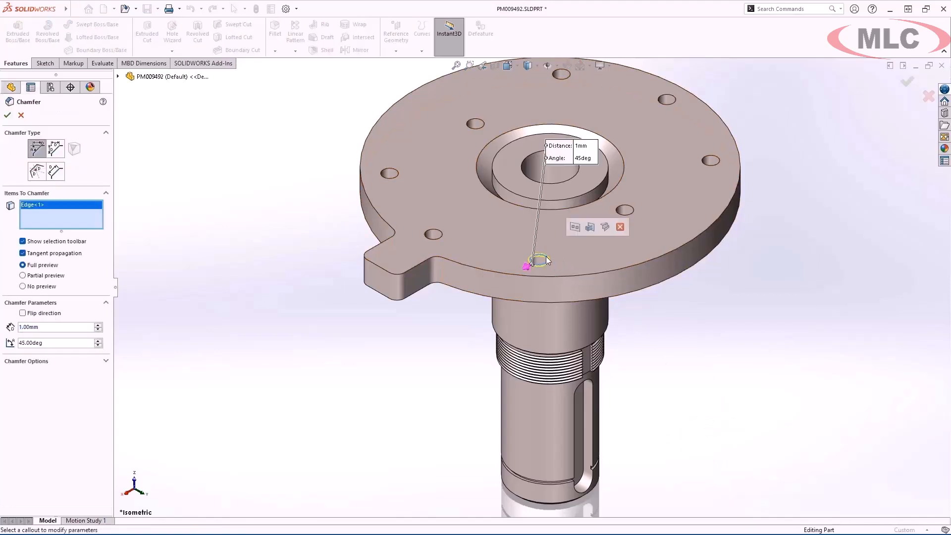
left_click(575, 227)
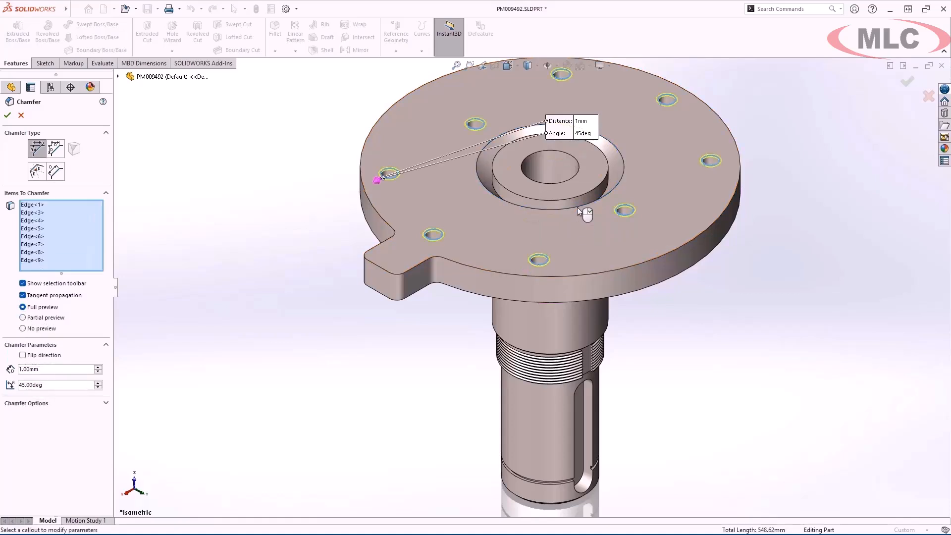
right_click(578, 207)
- Add a groove bead in the ring-shaped groove around the central hub of the flange
key("z")
key("z")
key("z")
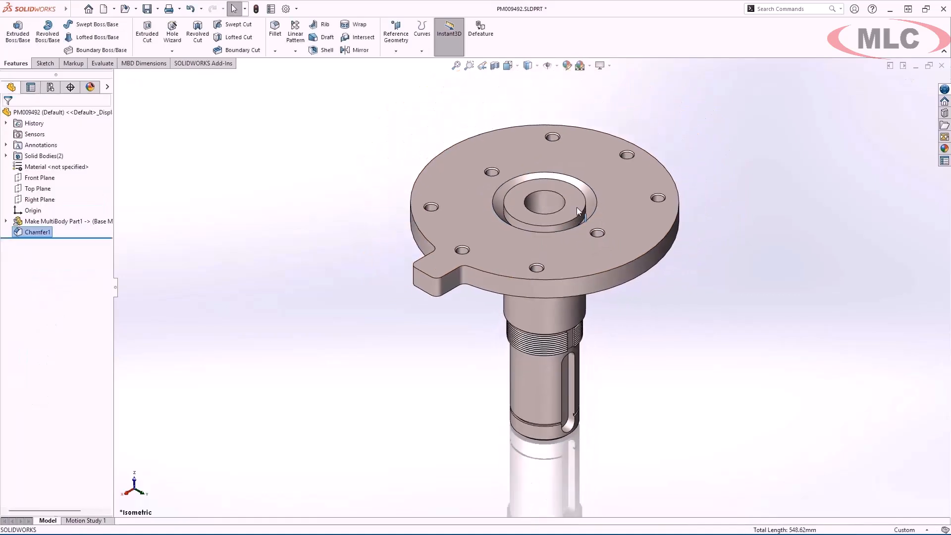
type("sgr")
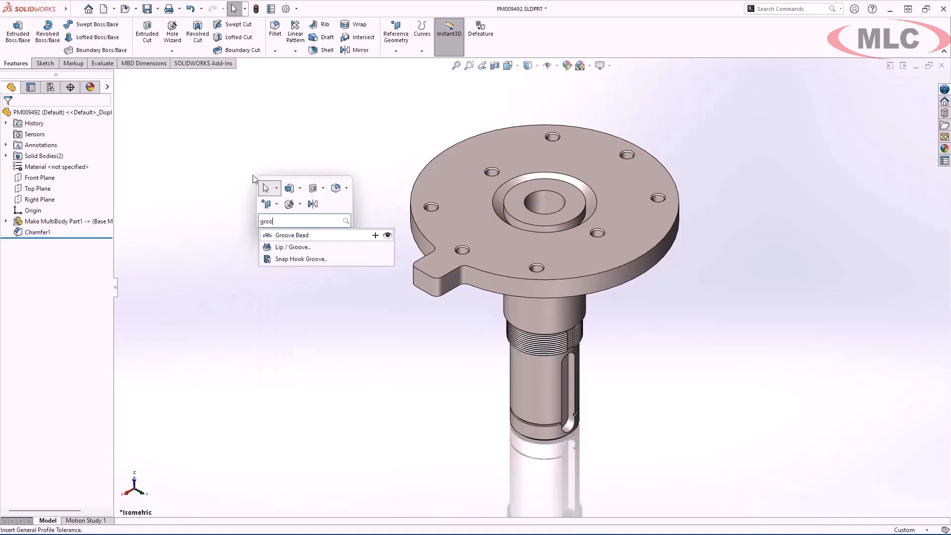
left_click(325, 235)
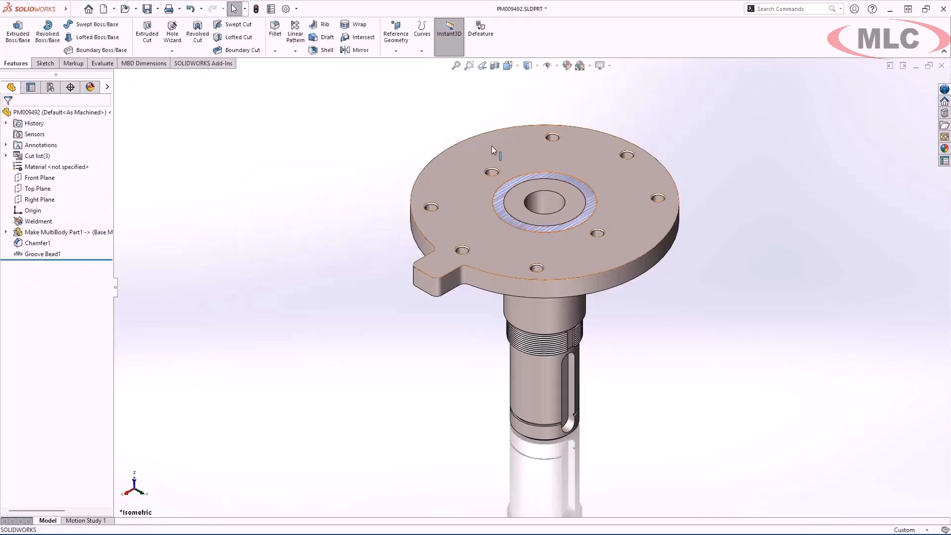
- Save the part, start a silhouette Defeature and add the flange and shaft bodies as Group1
left_click(480, 47)
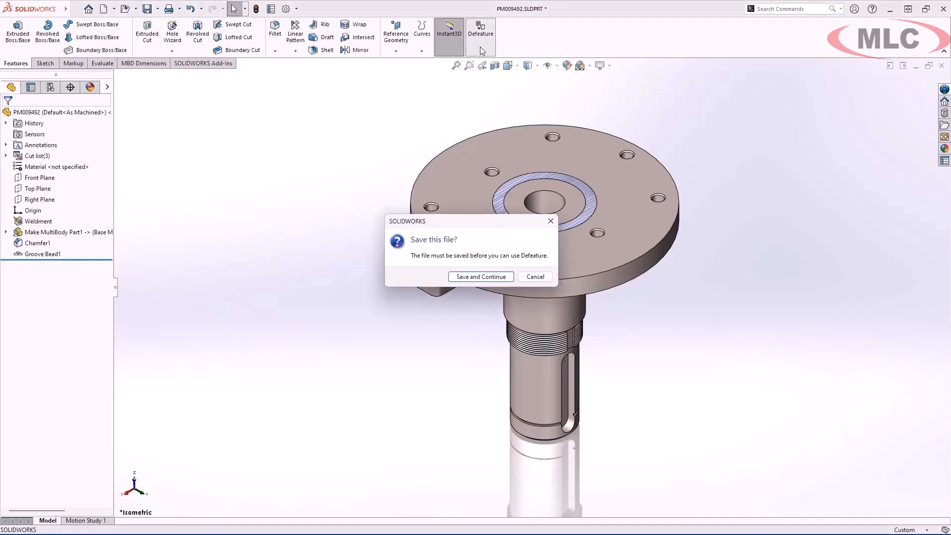
left_click(497, 278)
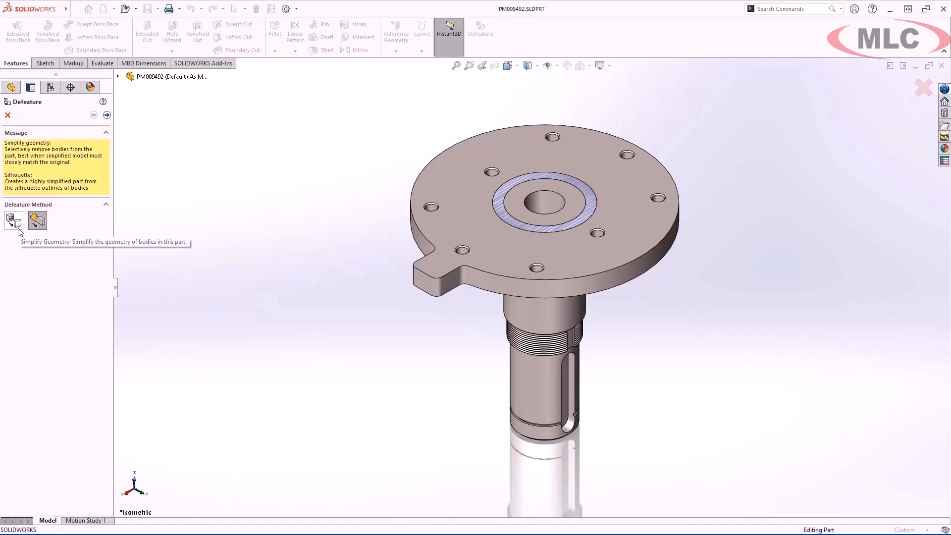
left_click(107, 115)
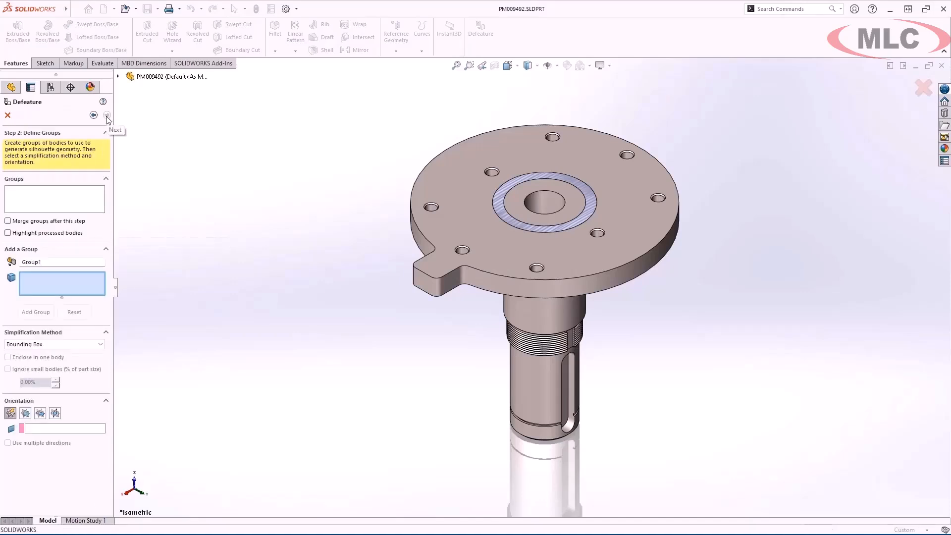
left_click(439, 185)
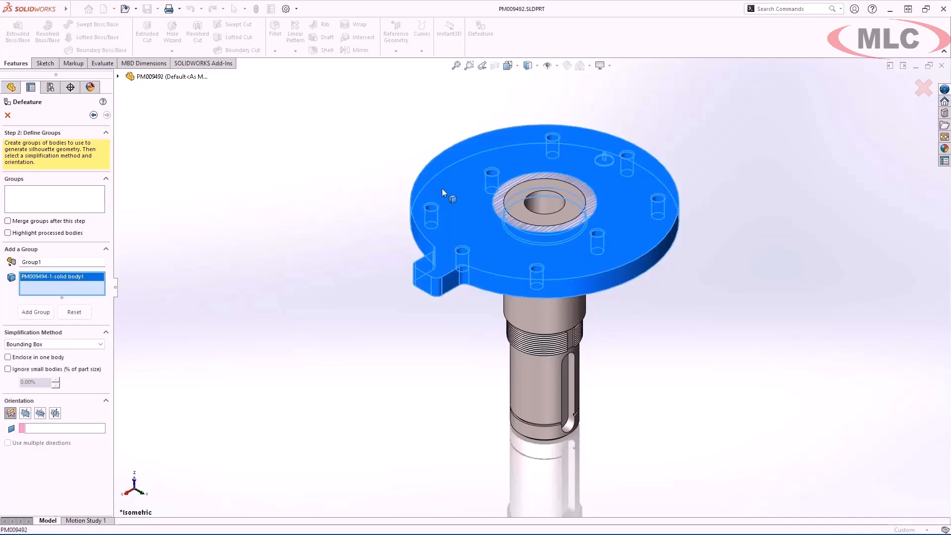
left_click(510, 312)
left_click(36, 312)
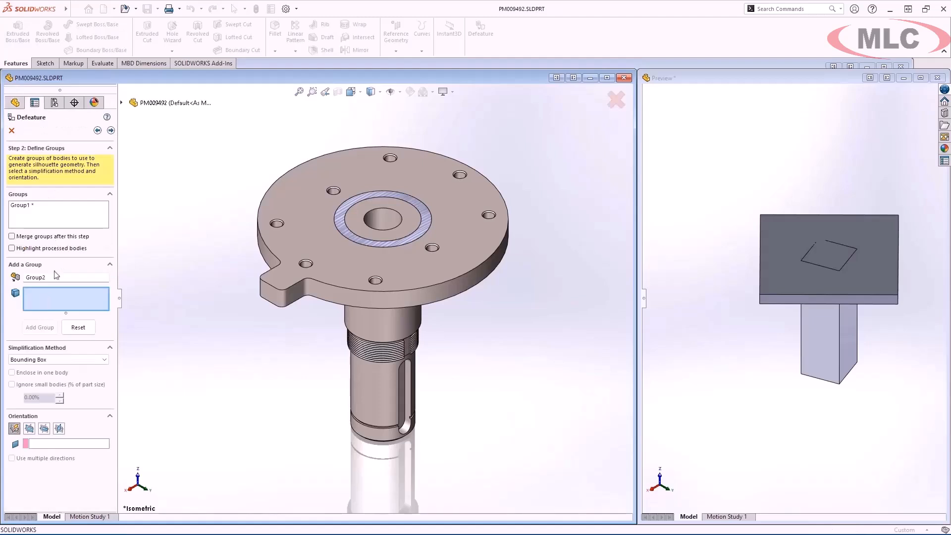
- Set Group1's simplification method to Tight Fit Outline with Keep internal loops enabled and apply it
left_click(74, 207)
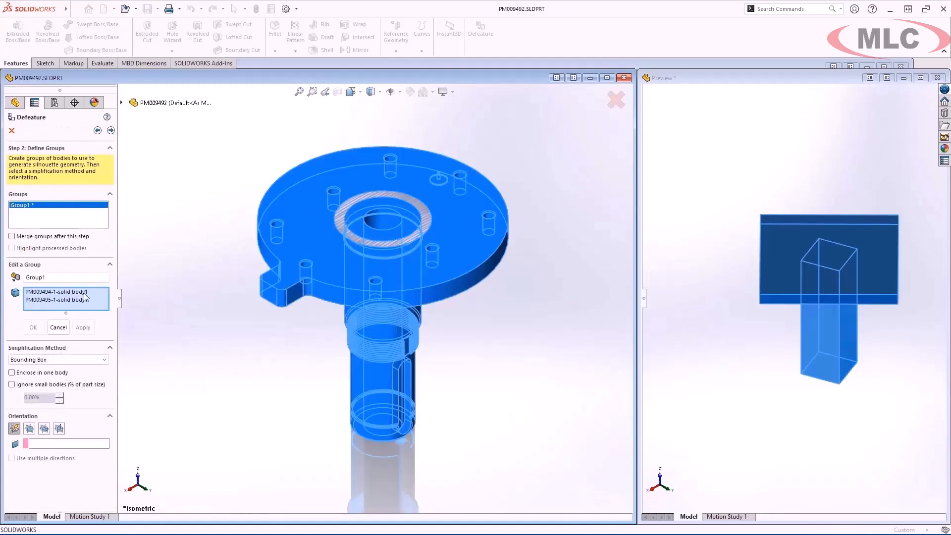
left_click(104, 361)
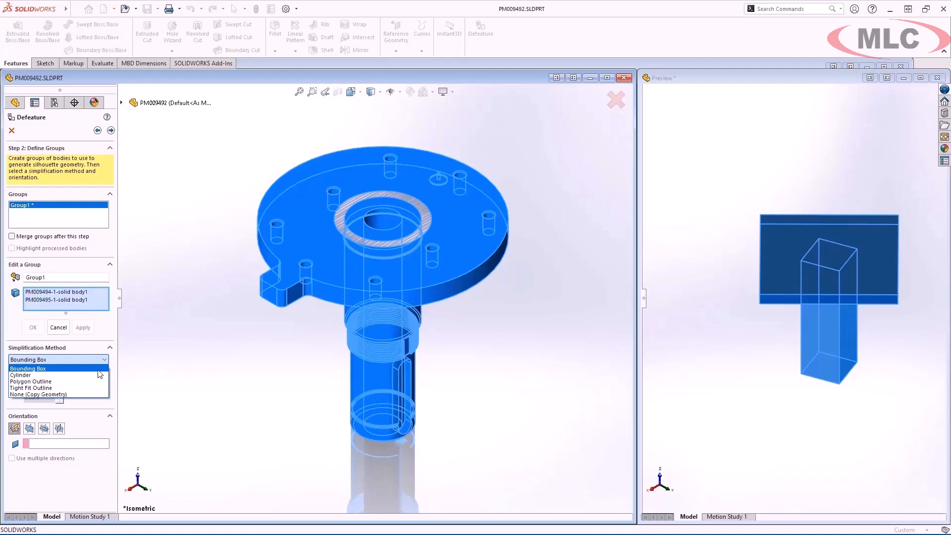
left_click(92, 388)
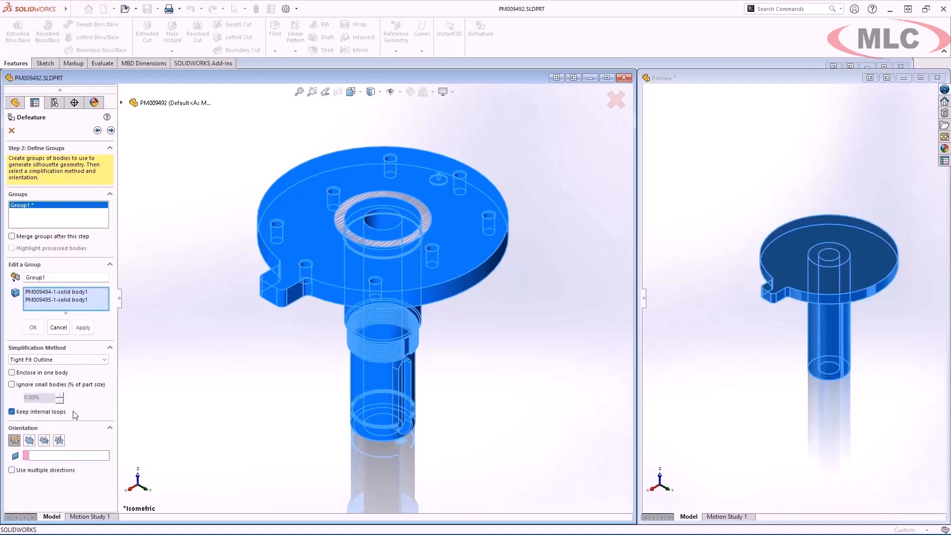
left_click(83, 328)
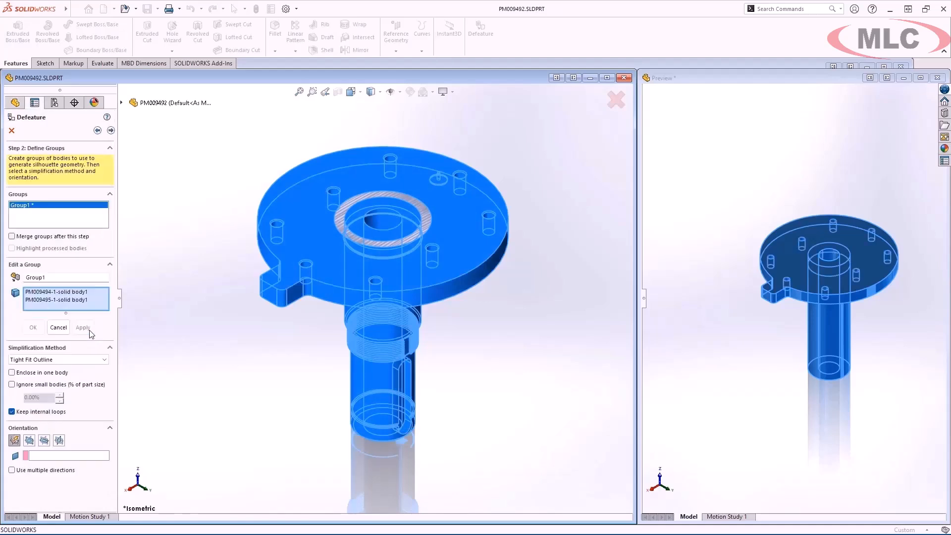
- Complete the Defeature operation with the simplified model created as a new configuration
left_click(114, 131)
left_click(92, 198)
left_click(92, 222)
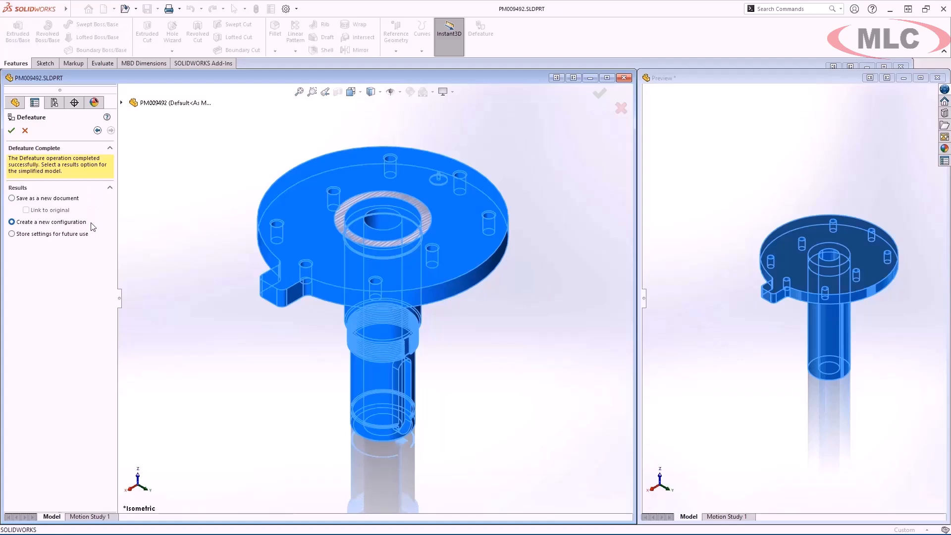
left_click(12, 130)
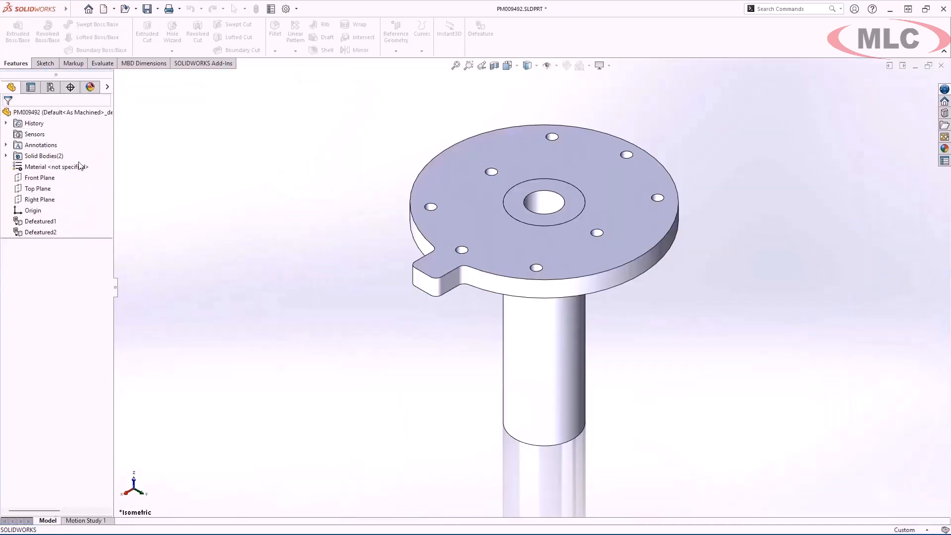
mouse_move(284, 303)
middle_mouse_down()
mouse_move(293, 227)
mouse_move(288, 310)
middle_mouse_up()
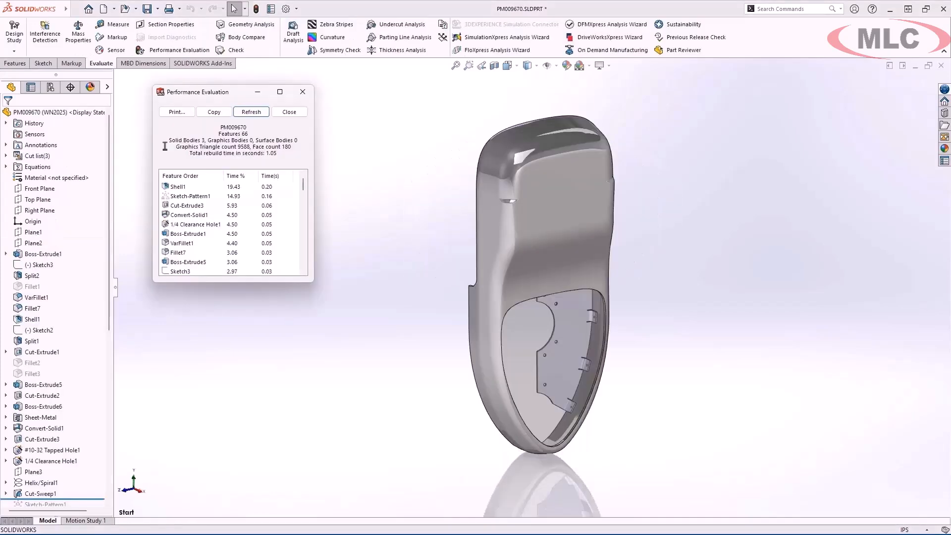
- Display curvature on the PM009670 housing and enable Continuous edge blend in the variable-radius fillet VarFillet1
left_click(331, 39)
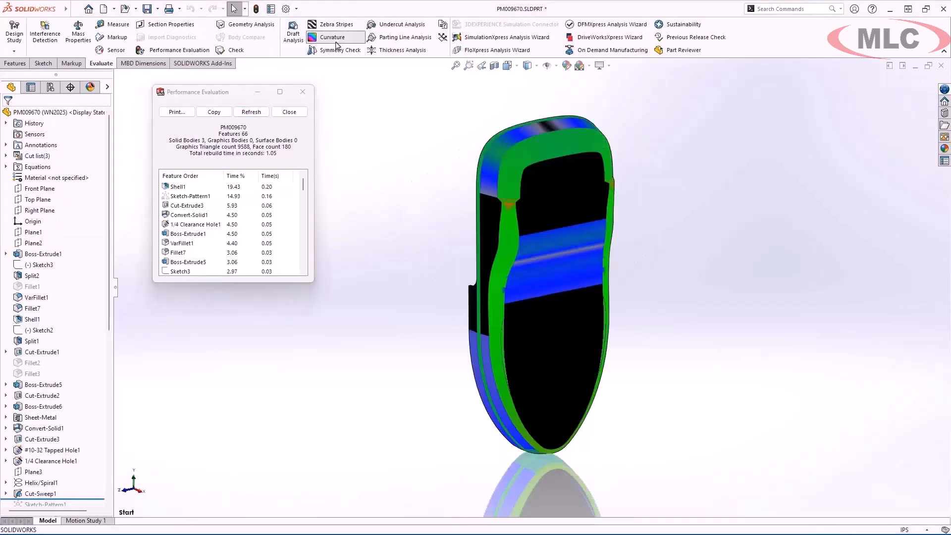
left_click(509, 218)
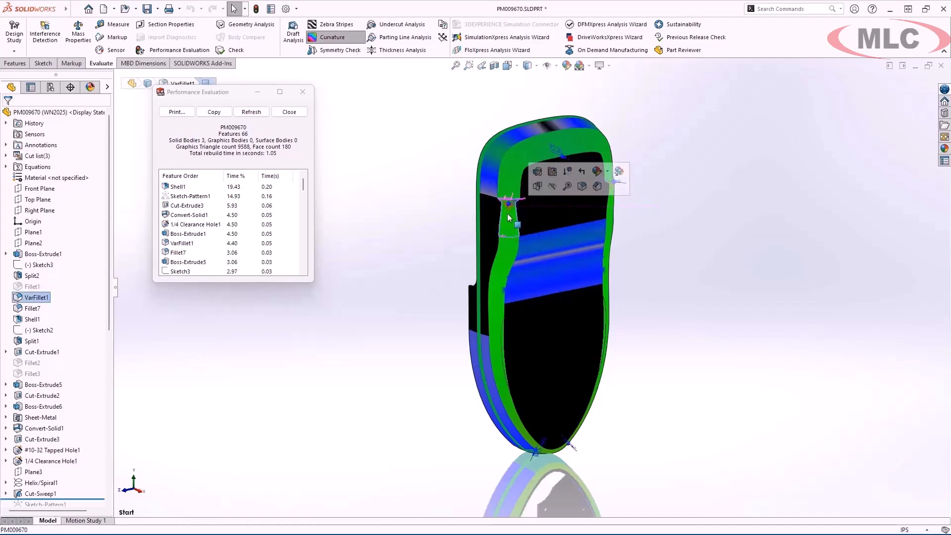
left_click(537, 172)
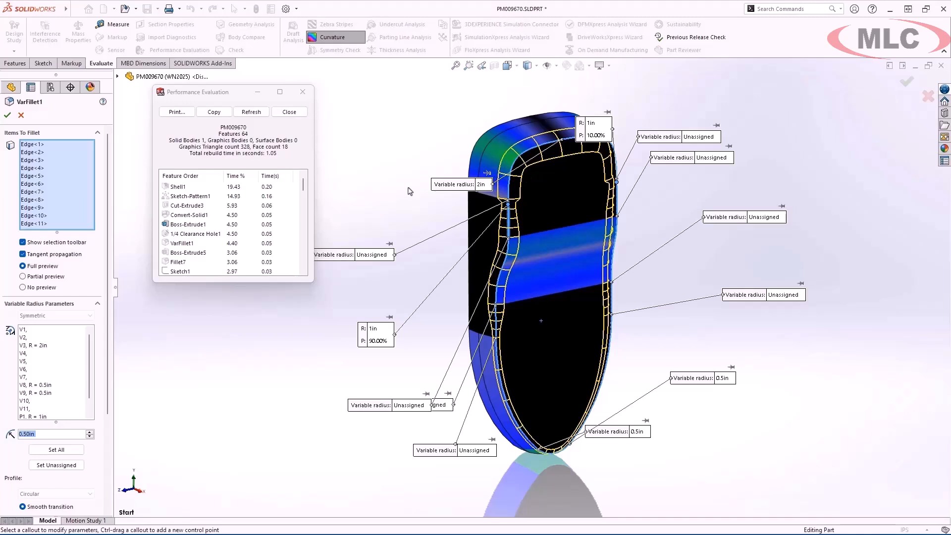
scroll(112, 234, "down", 5)
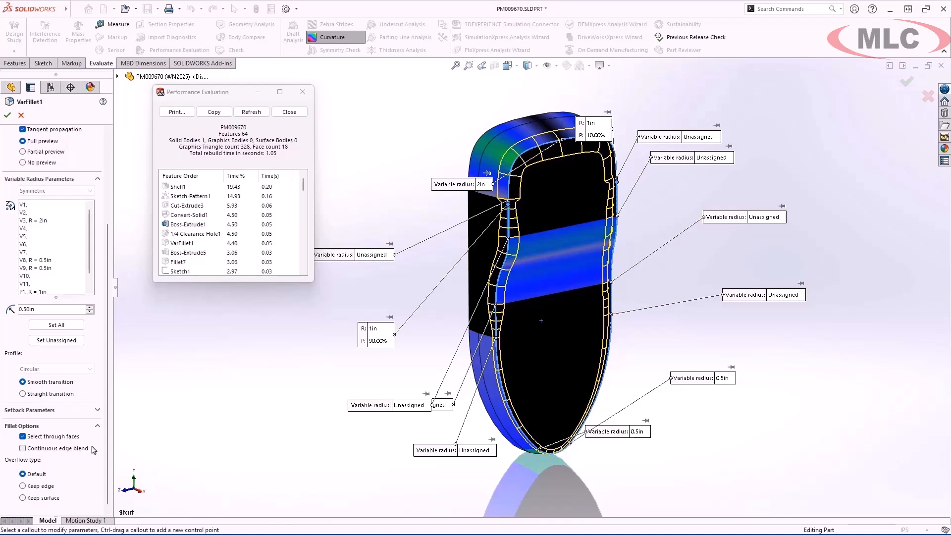
left_click(92, 449)
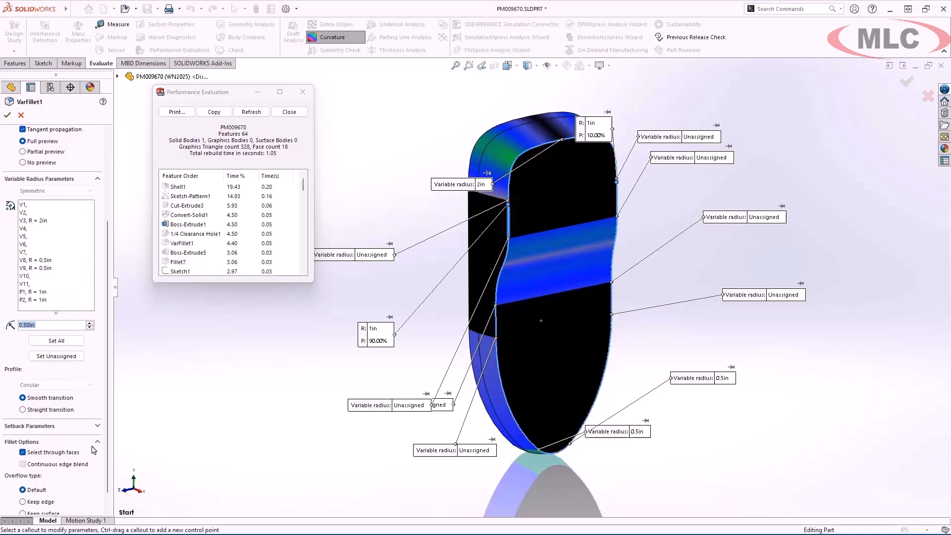
key("d")
left_click(214, 386)
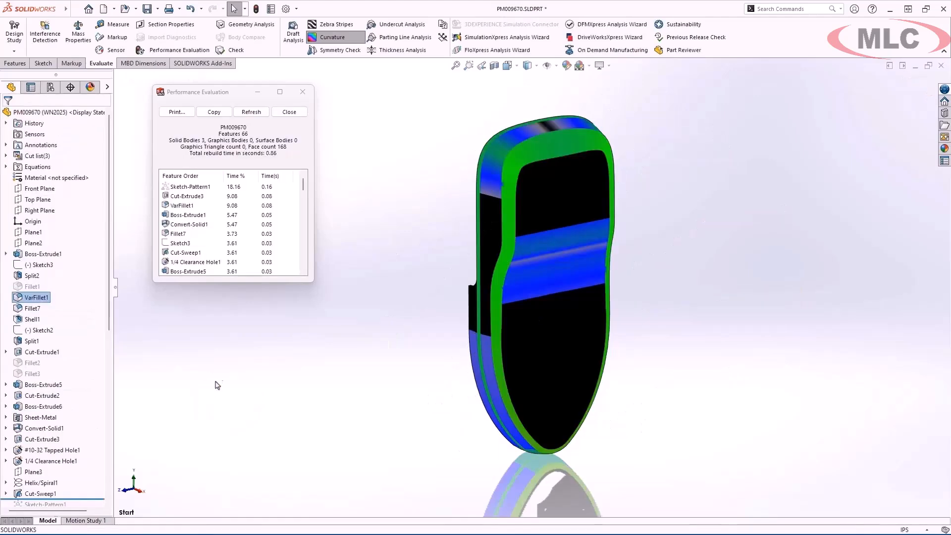
- Turn off the curvature display and refresh the performance evaluation of the housing
left_click(332, 40)
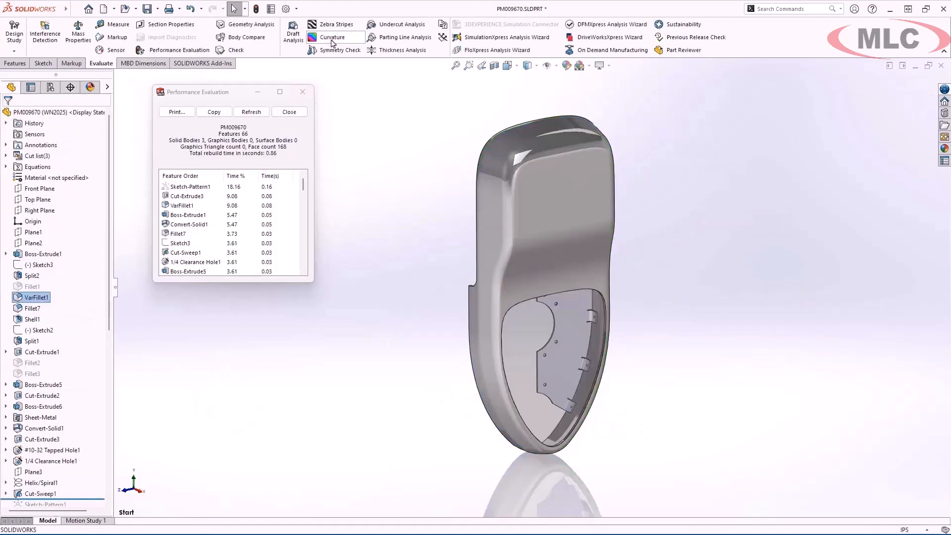
left_click(260, 116)
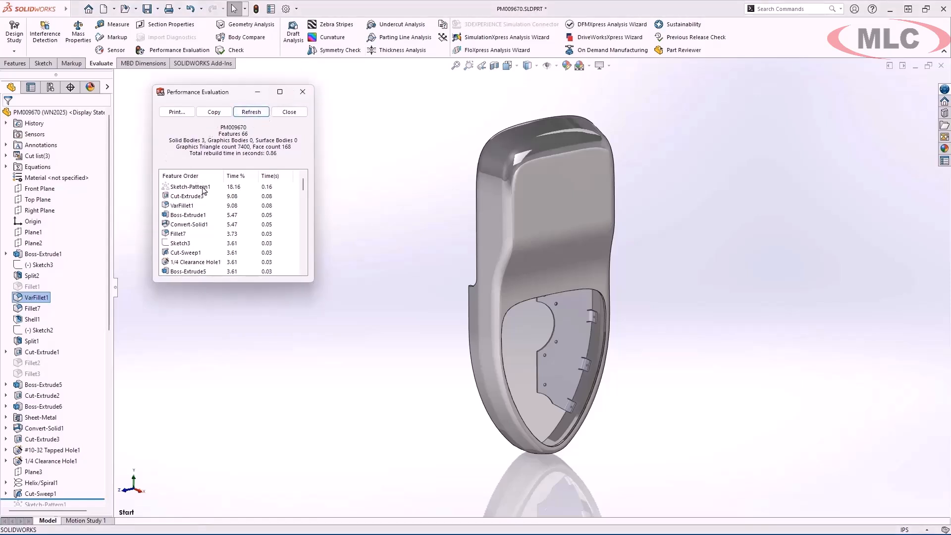
- Select Cut-Sweep1 in the feature tree, examine its thread up close and return to the full view of the housing
left_click_drag(109, 218, 110, 315)
mouse_move(63, 335)
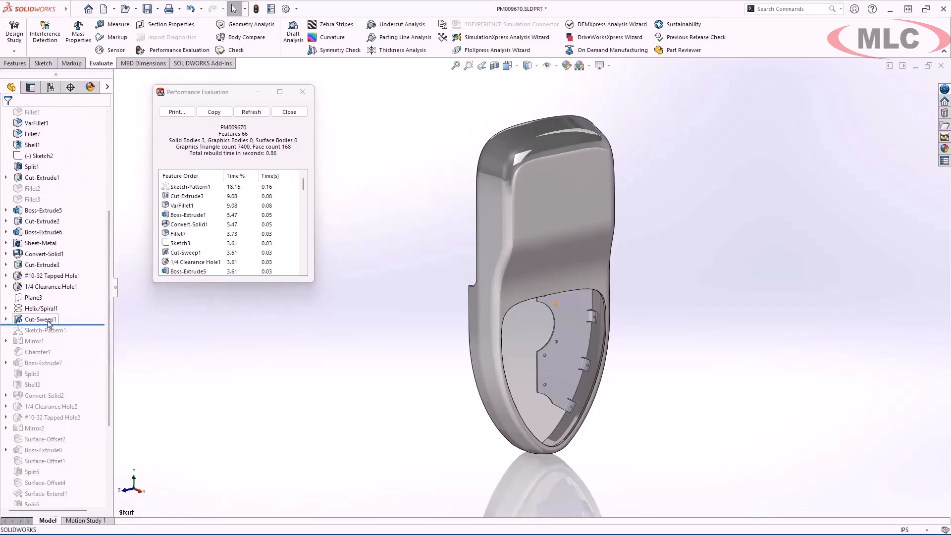
left_click(49, 321)
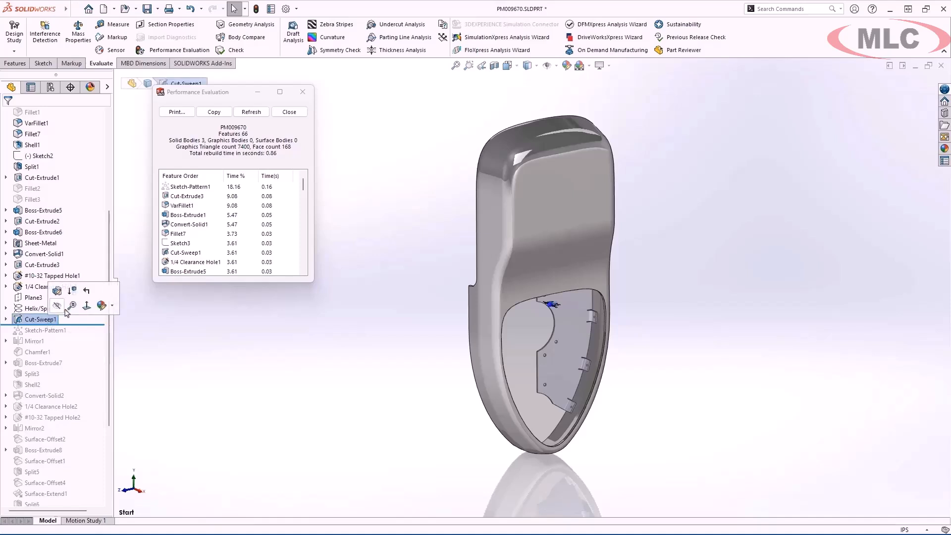
left_click(69, 308)
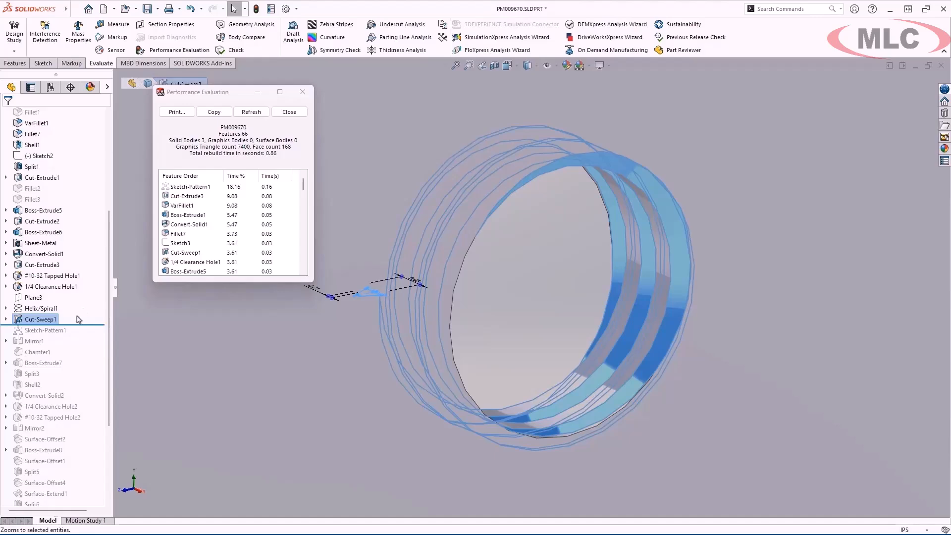
key("f")
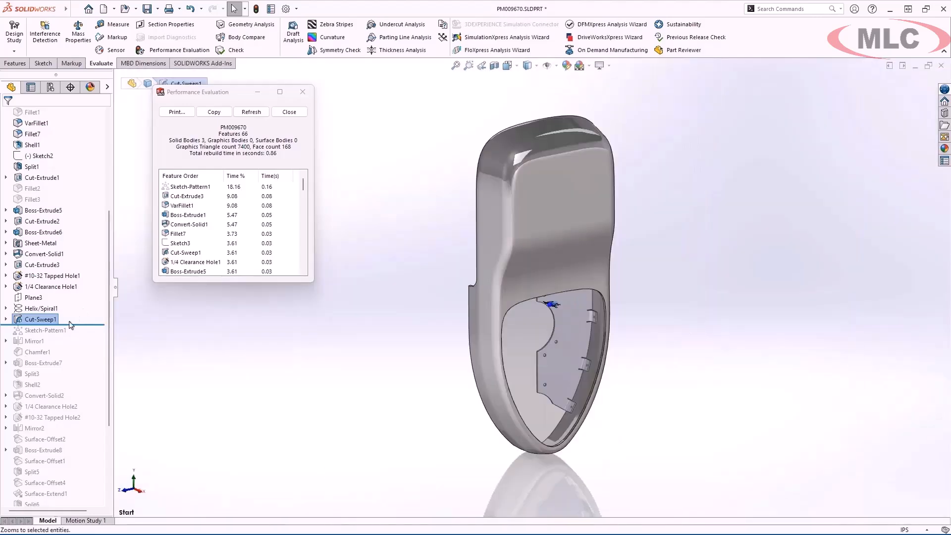
- Delete Sketch-Pattern1 from the feature tree, roll the model forward to just below Mirror2 and dismiss the rebuild report
right_click(60, 331)
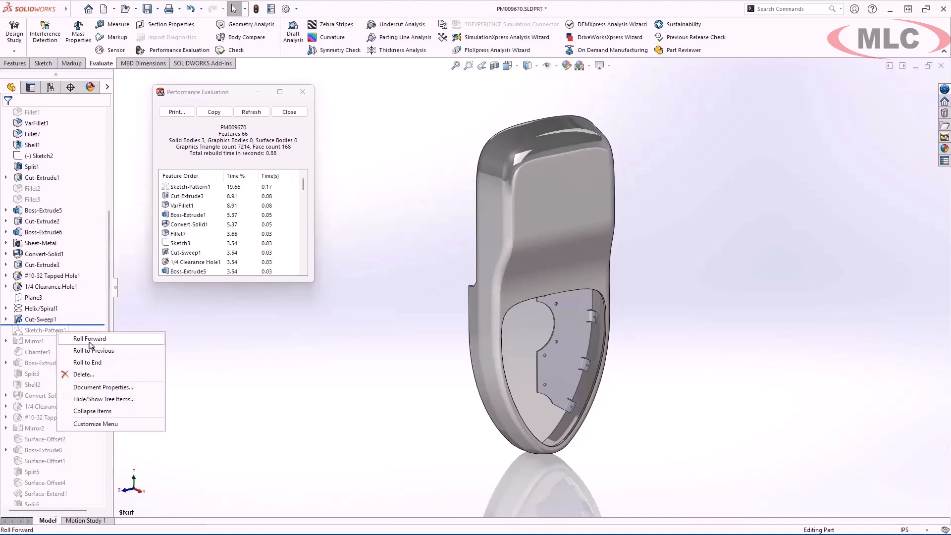
left_click(138, 375)
left_click_drag(93, 389, 81, 487)
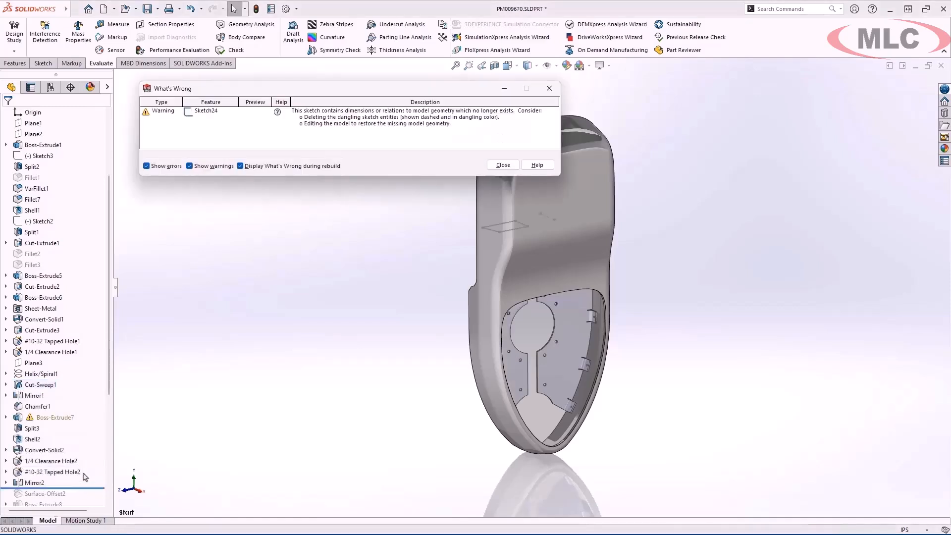
left_click(502, 165)
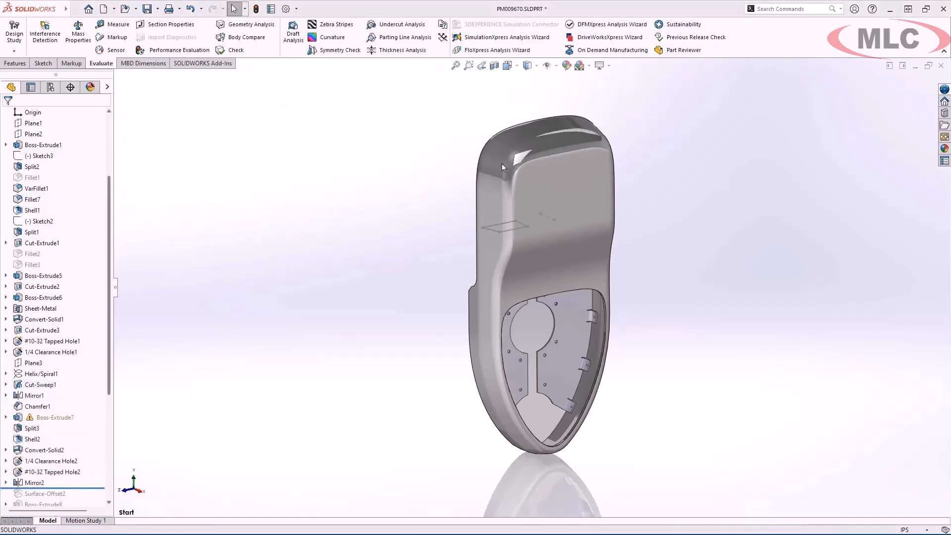
- Open Sketch24 under Boss-Extrude7 for editing
left_click(6, 418)
left_click(53, 429)
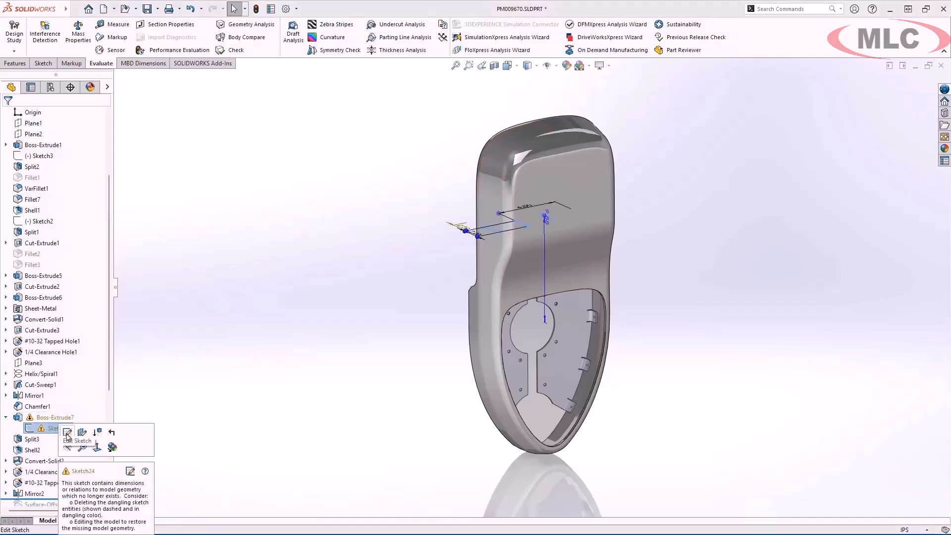
left_click(67, 434)
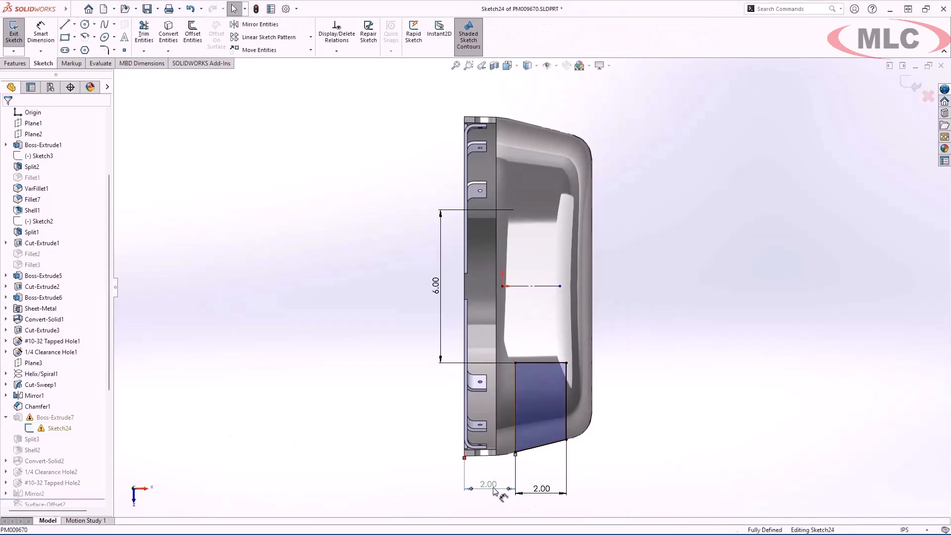
- Try to auto-repair the dangling dimension between the housing's back edge and the sketched profile
left_click(466, 464)
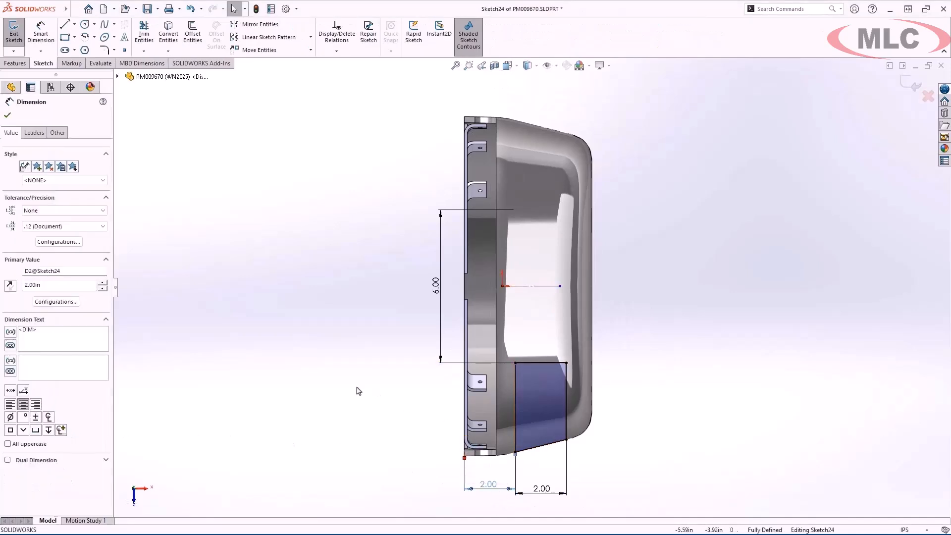
right_click(488, 486)
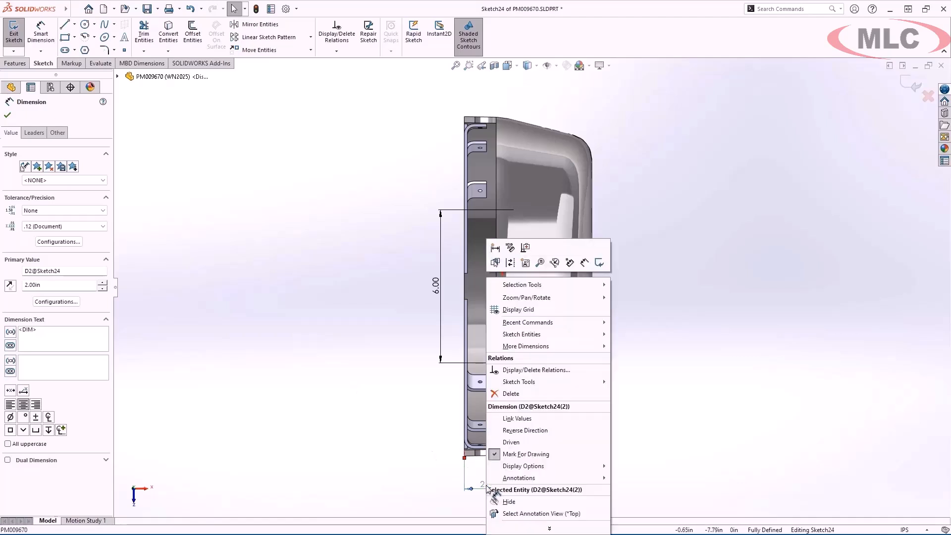
left_click(530, 253)
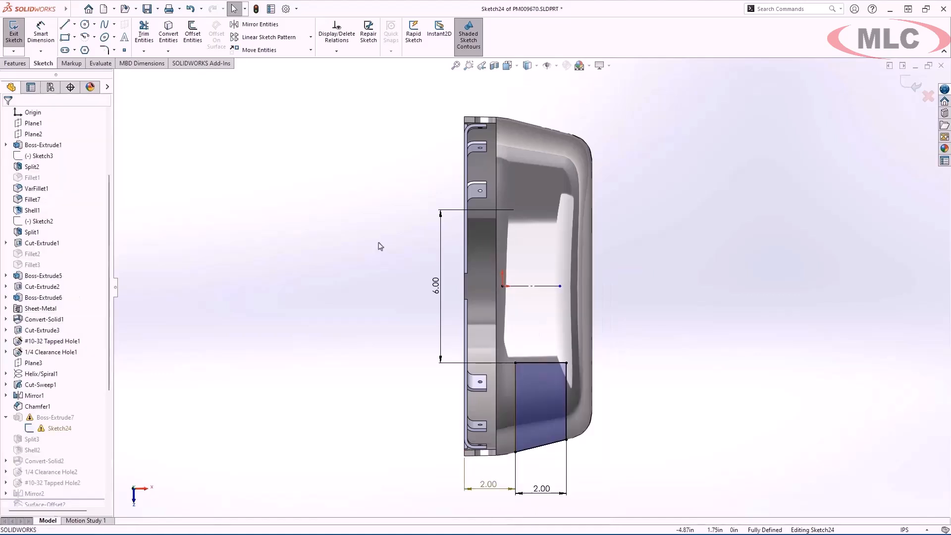
- Find a replacement edge for the dangling Distance10 relation, repair all dangling relations and exit Sketch24
left_click(339, 37)
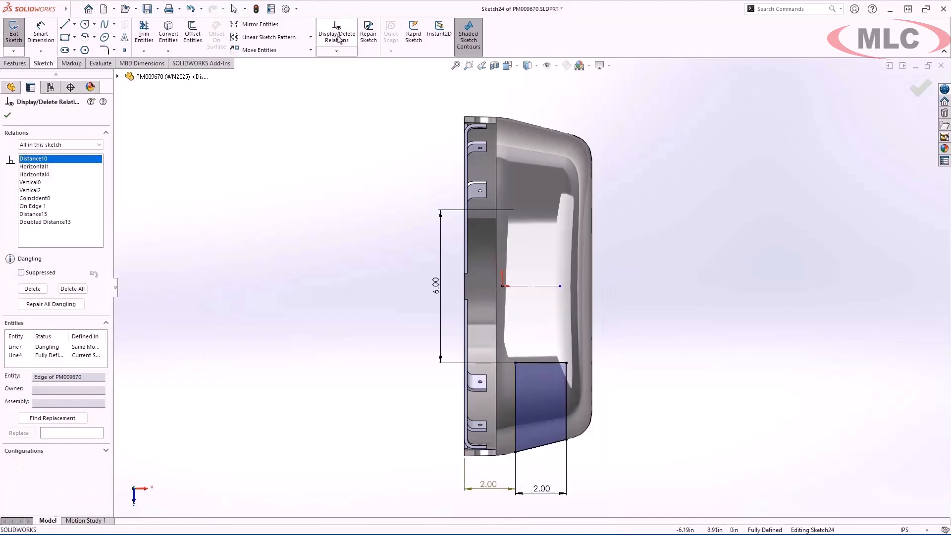
left_click(84, 420)
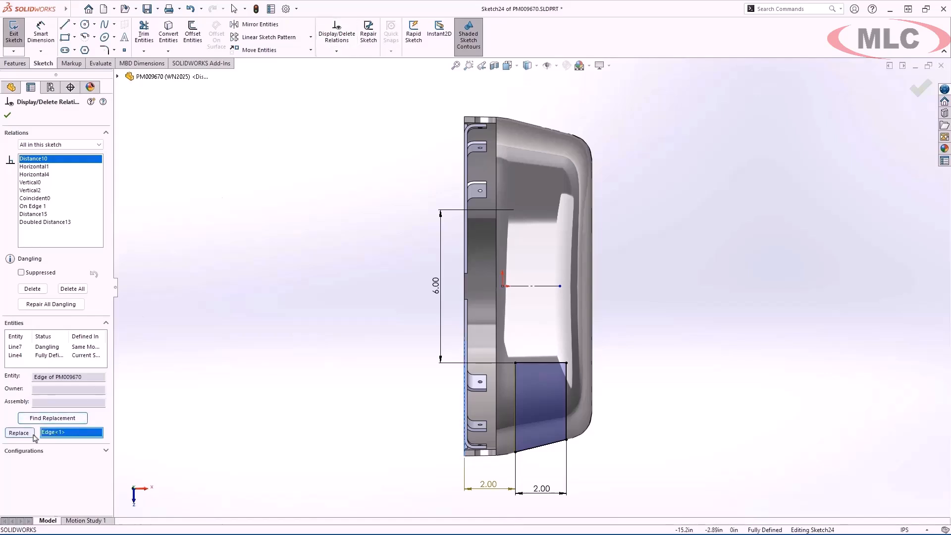
left_click(79, 306)
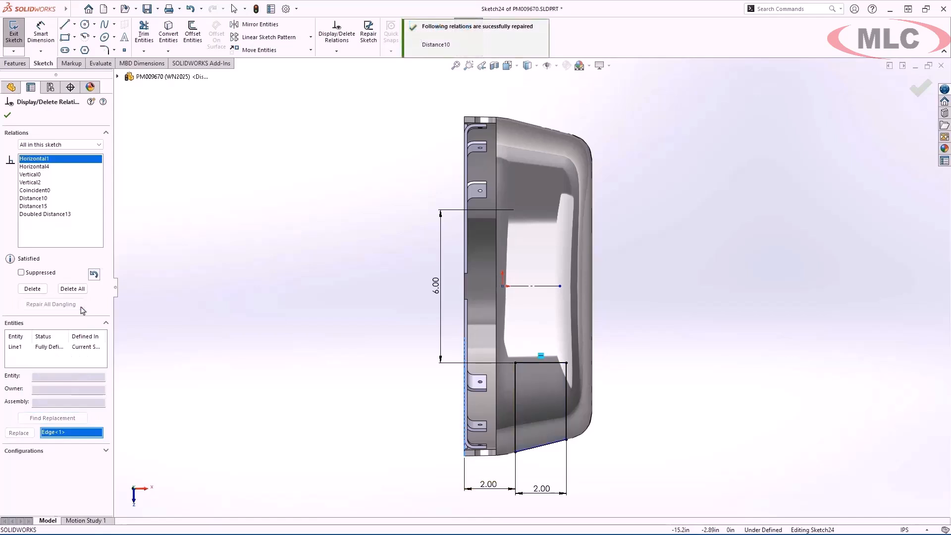
key("Escape")
key("d")
left_click(183, 311)
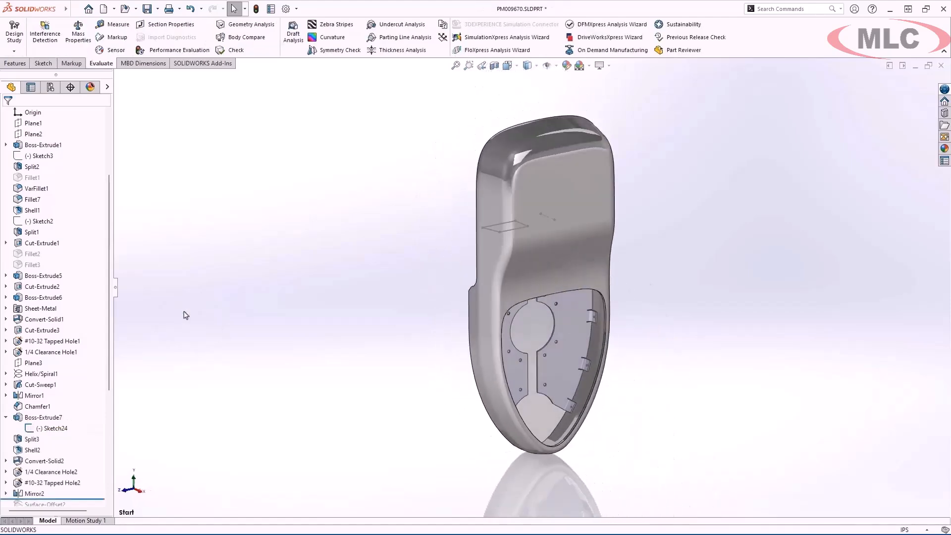